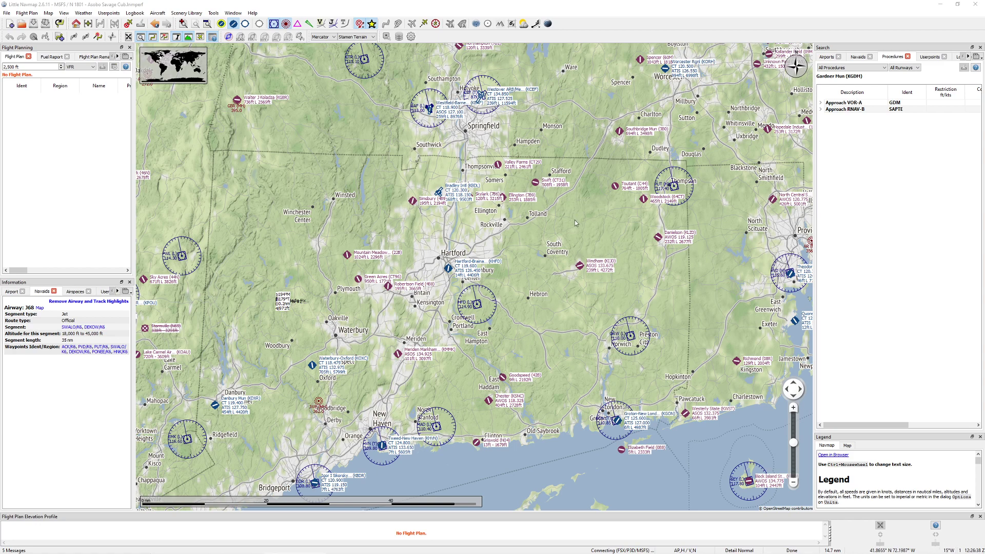
Step: Set Simsbury airport (4B9) as the flight plan's departure
left_click_drag(591, 237, 559, 227)
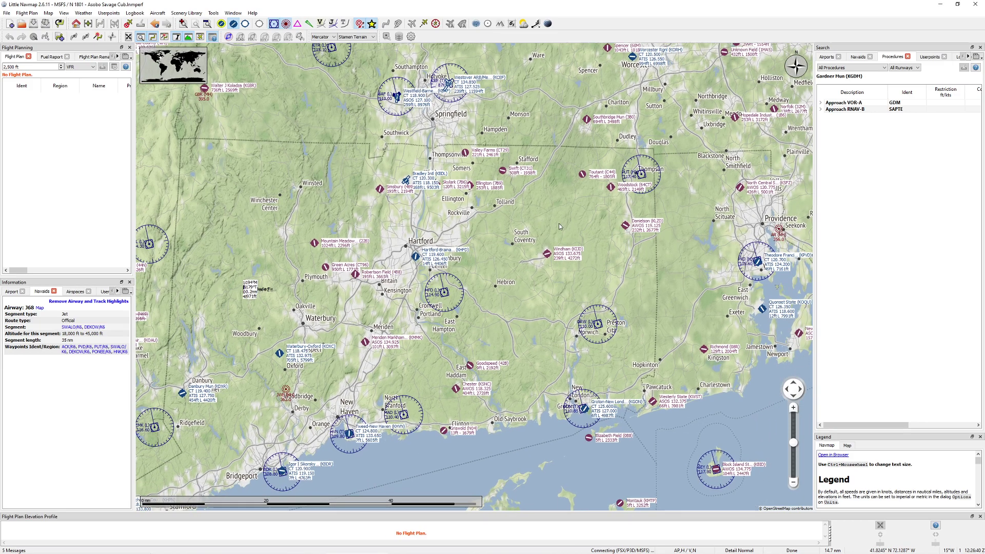
scroll(437, 217, "up", 3)
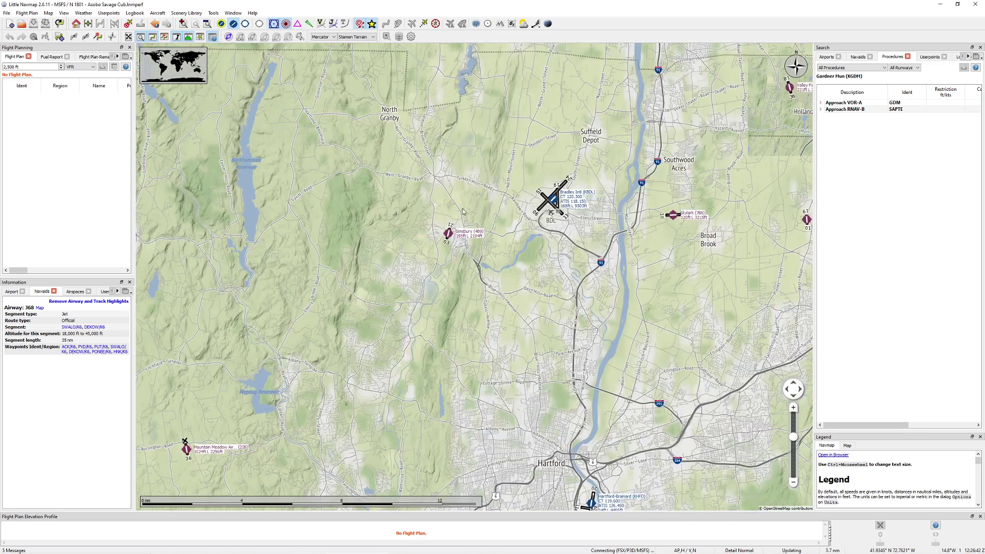
right_click(449, 236)
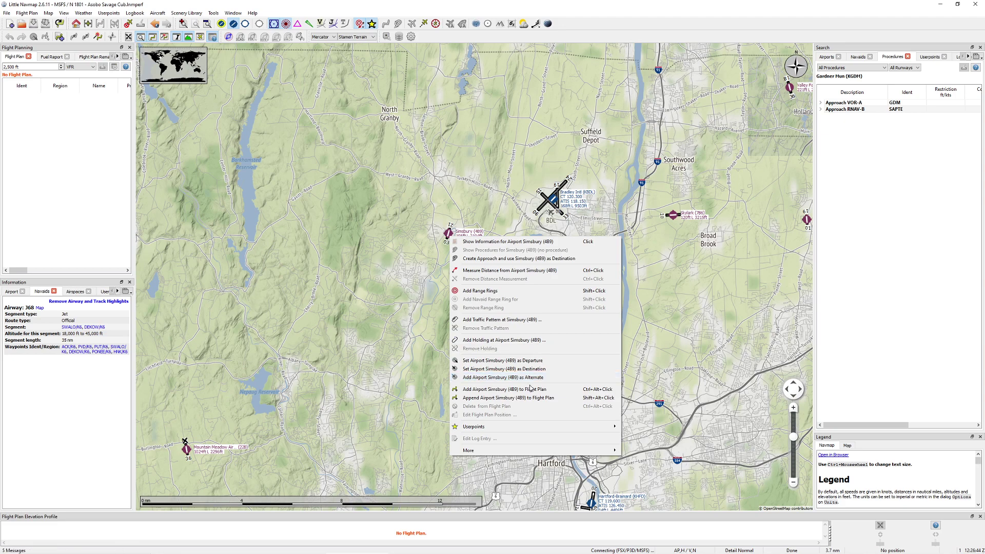
left_click(502, 360)
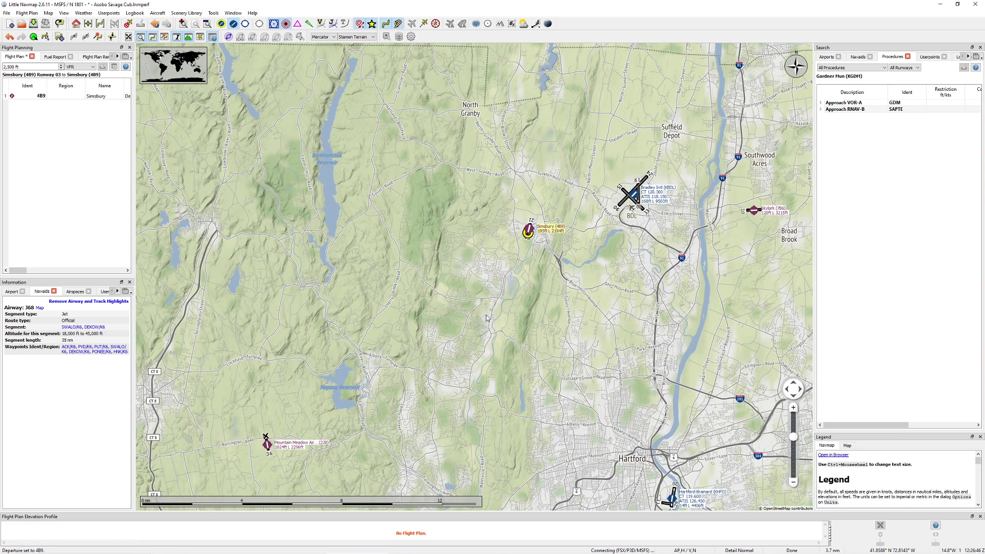
Step: Add a user-defined position on the eastern side of Nepaug Reservoir, near Collinsville, to the flight plan
scroll(457, 289, "up", 1)
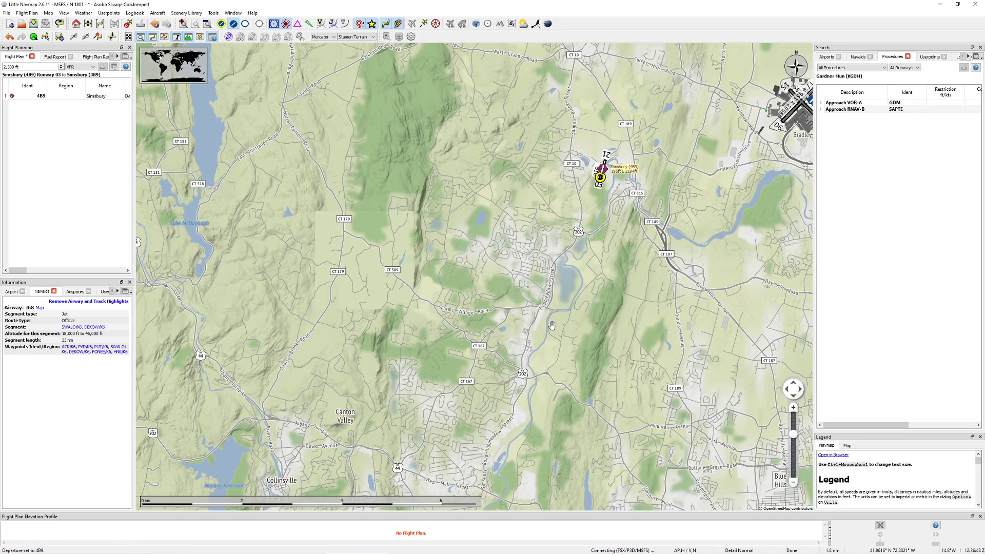
left_click_drag(552, 325, 582, 236)
left_click_drag(571, 356, 613, 293)
left_click_drag(493, 291, 496, 234)
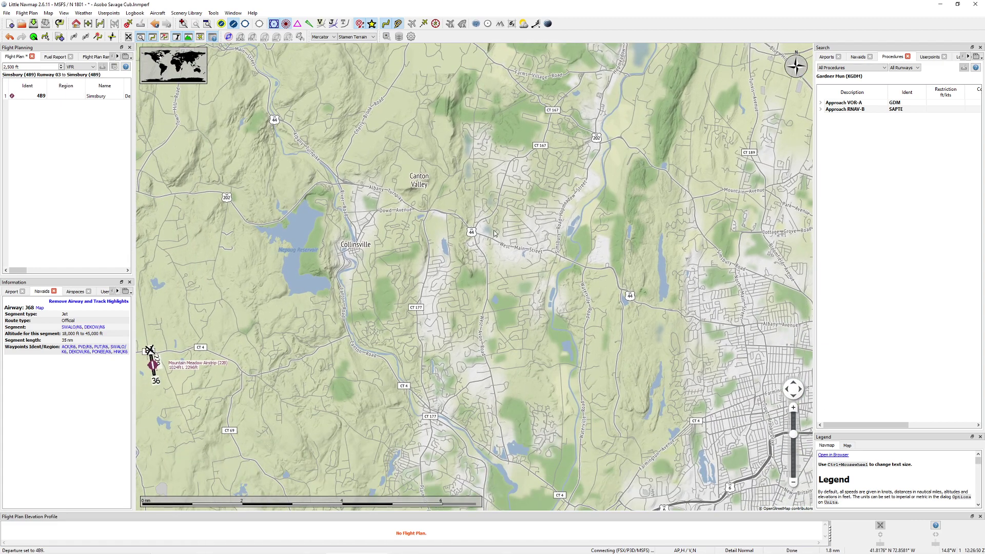
scroll(487, 266, "up", 1)
left_click_drag(439, 264, 588, 310)
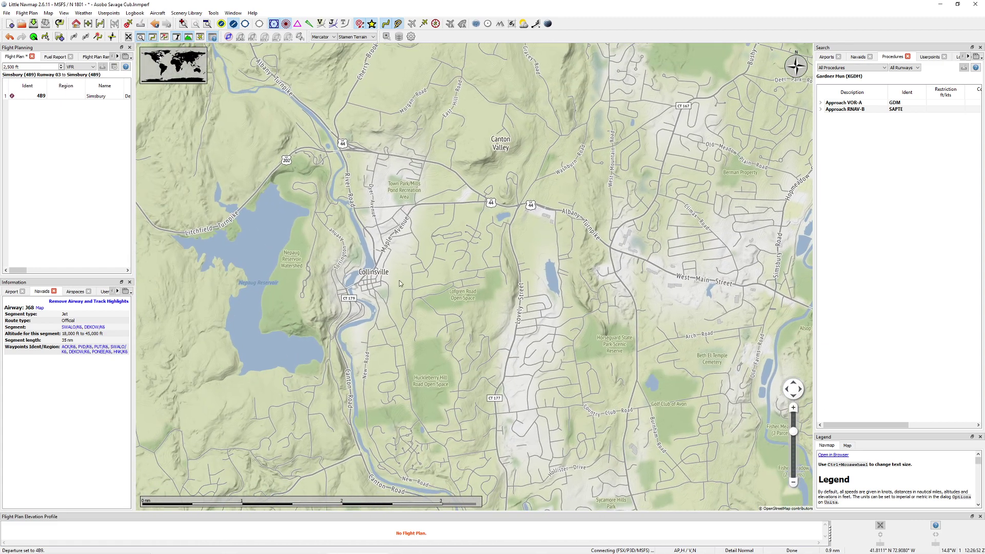
right_click(303, 296)
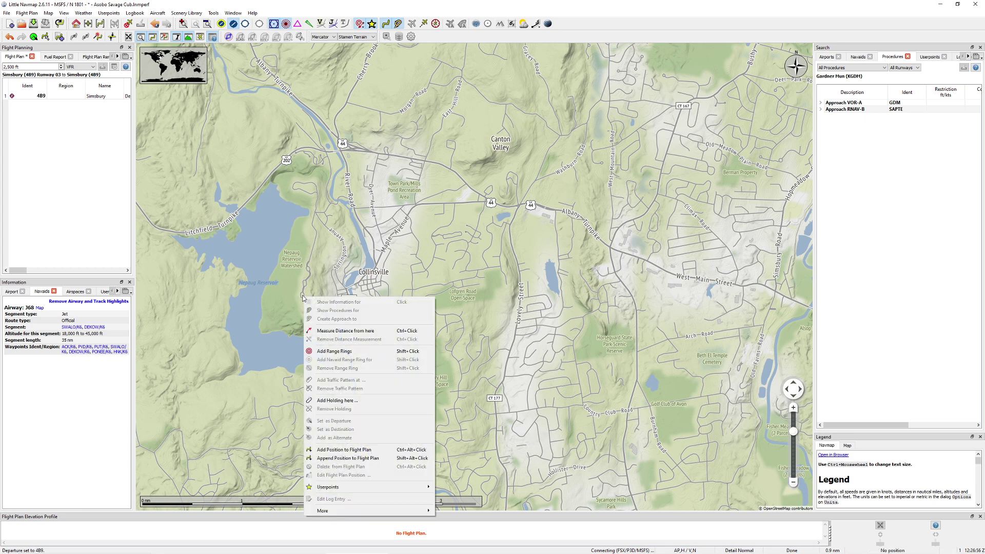
left_click(368, 451)
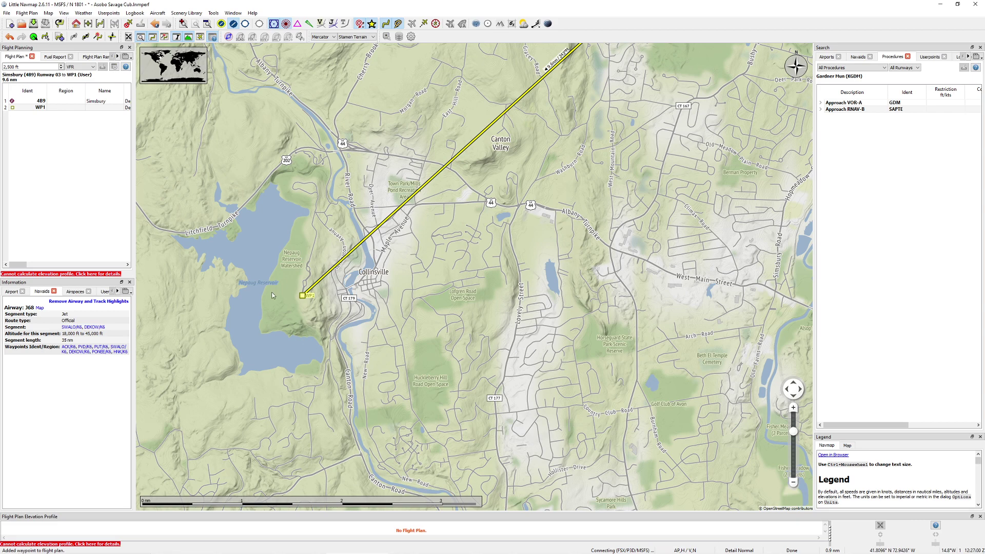
scroll(318, 305, "down", 2)
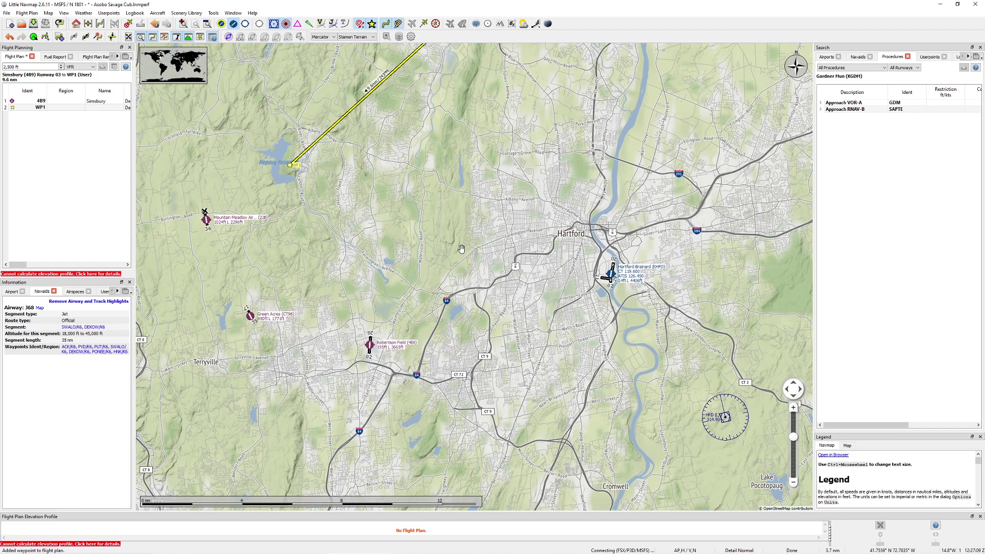
Step: Start a new empty flight plan, discarding the unsaved Simsbury route
left_click_drag(418, 341, 397, 296)
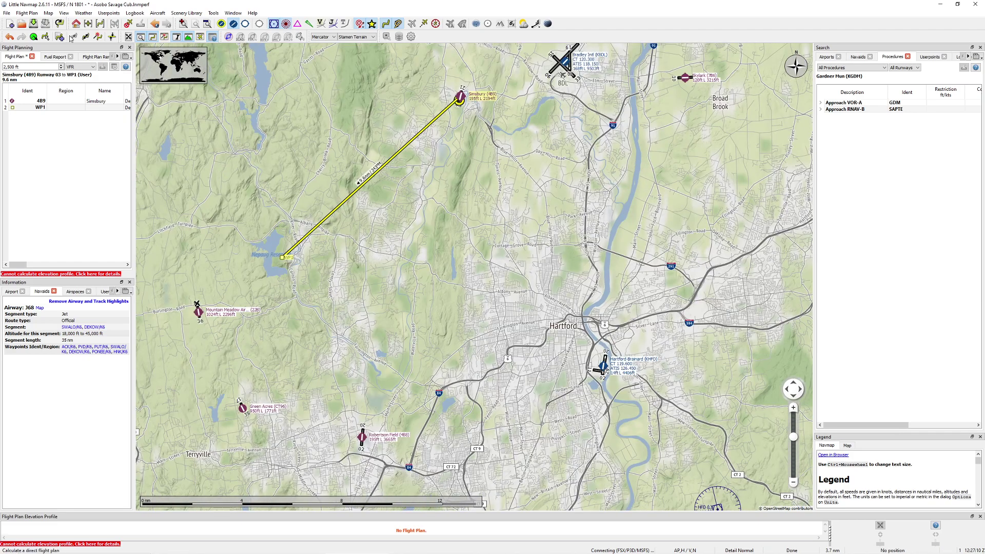
left_click(11, 24)
left_click(490, 291)
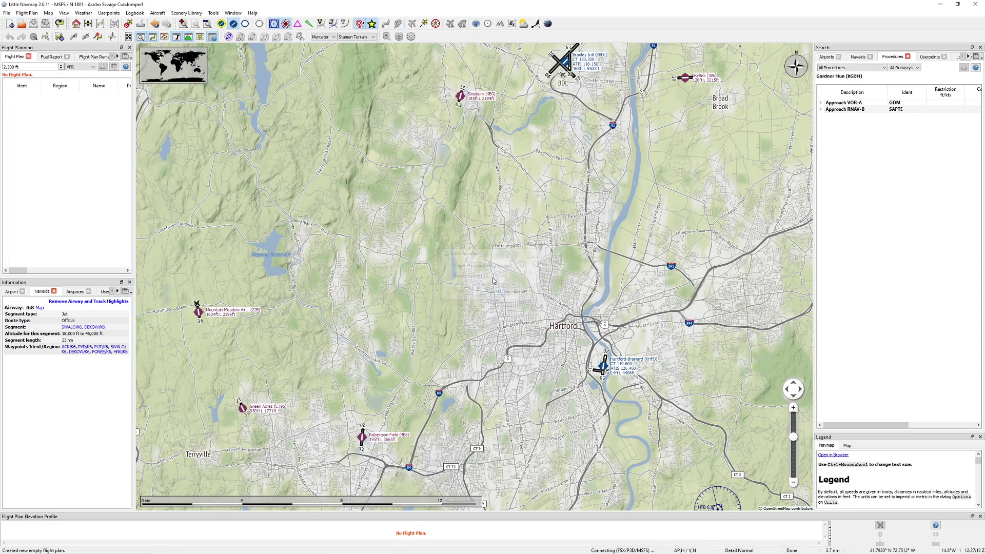
left_click_drag(520, 157, 452, 267)
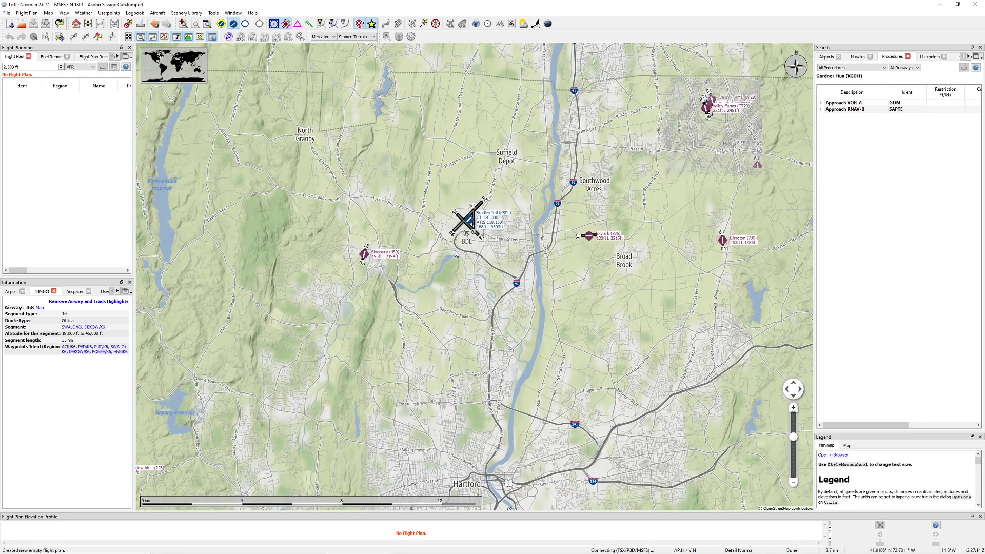
scroll(622, 205, "down", 2)
left_click_drag(623, 206, 532, 286)
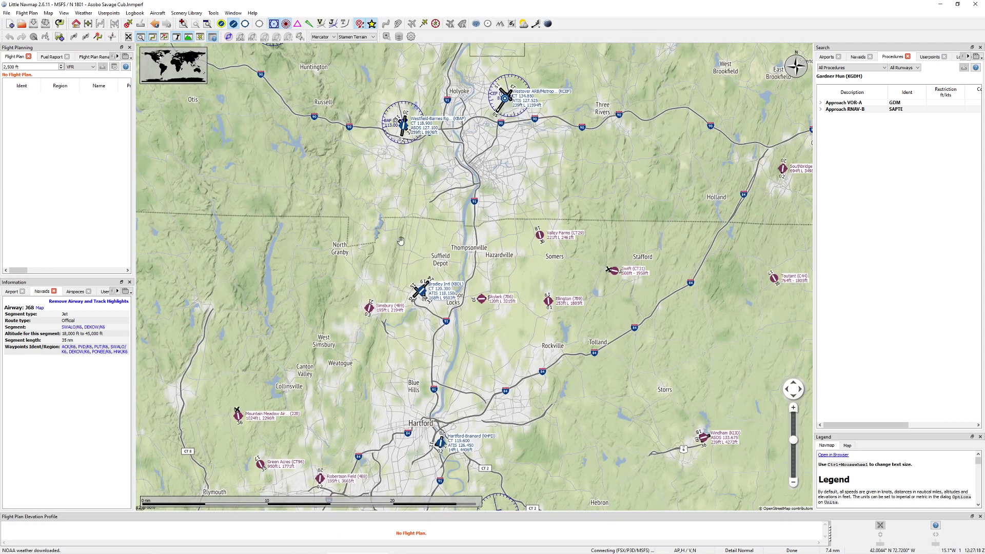
left_click_drag(400, 241, 312, 160)
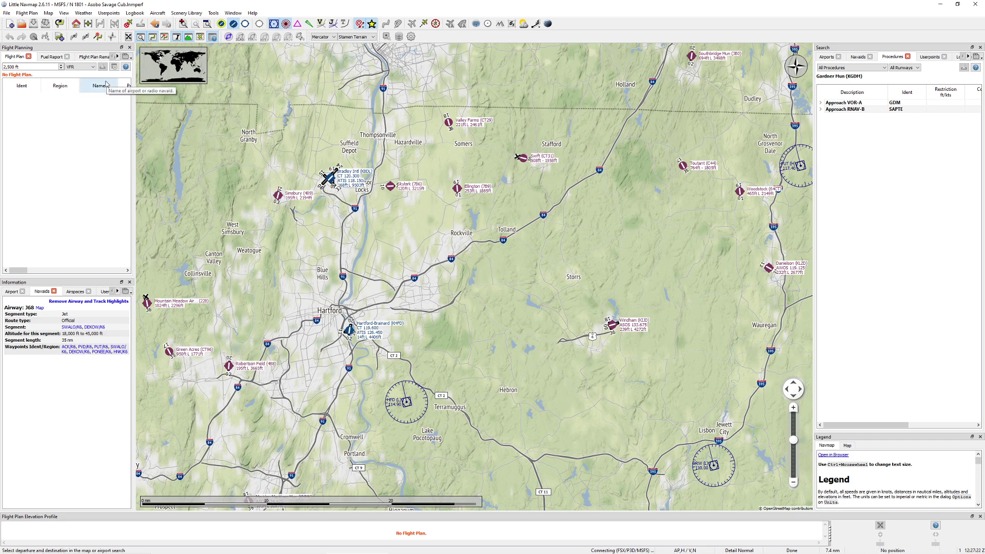
Step: Create an IFR flight plan from the route description KBDL PWL MXE BAL KBWI
left_click(60, 38)
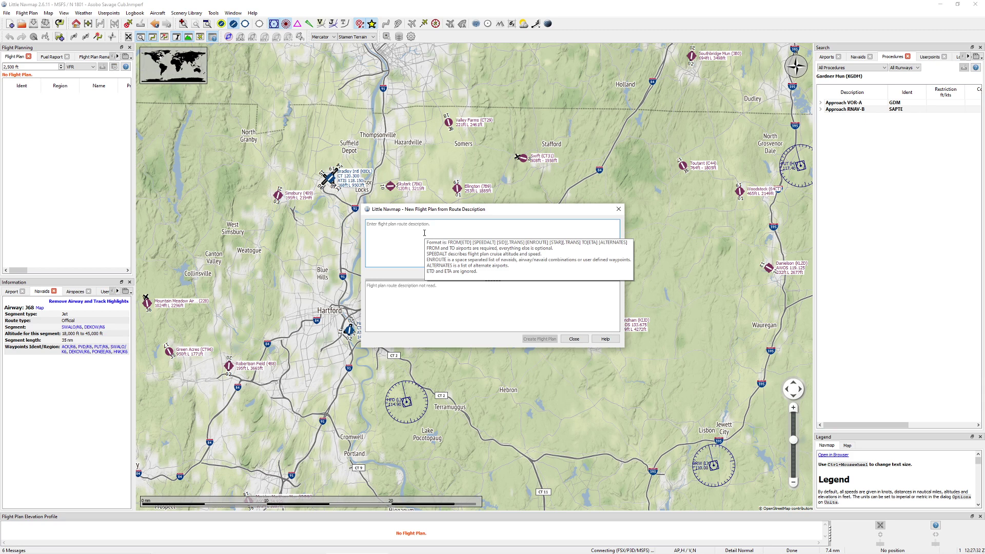
type("KBDL PWL MXE BAL KBWI")
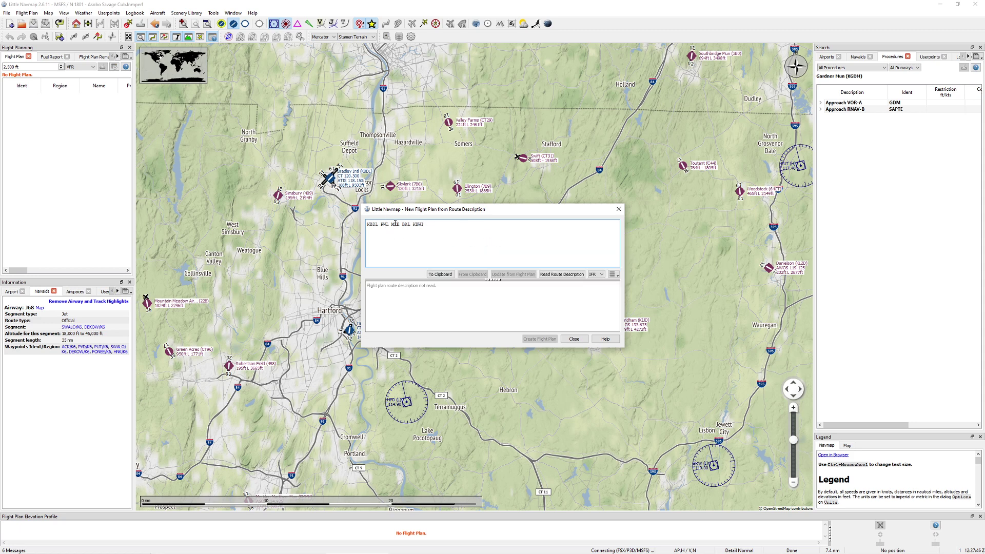
left_click(593, 275)
left_click(593, 281)
left_click(564, 275)
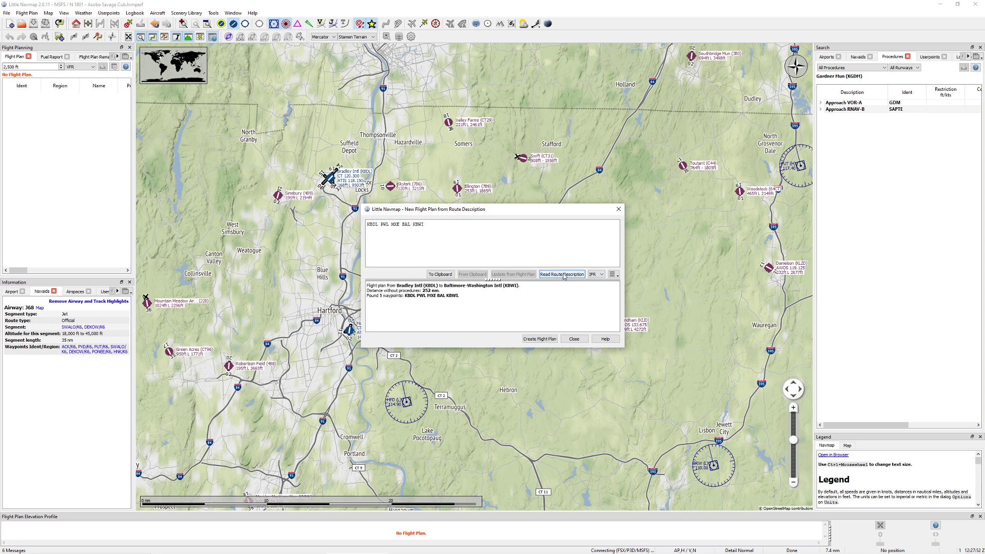
left_click(392, 286)
left_click(526, 339)
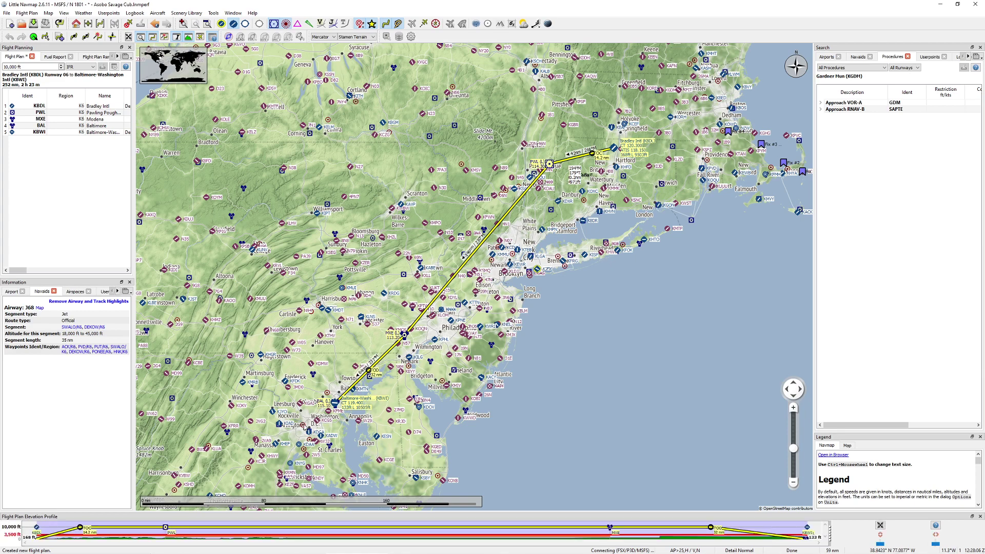
Step: Set the flight plan's cruise altitude to 36,000 ft
mouse_move(654, 272)
left_mouse_down()
mouse_move(648, 259)
mouse_move(646, 273)
left_mouse_up()
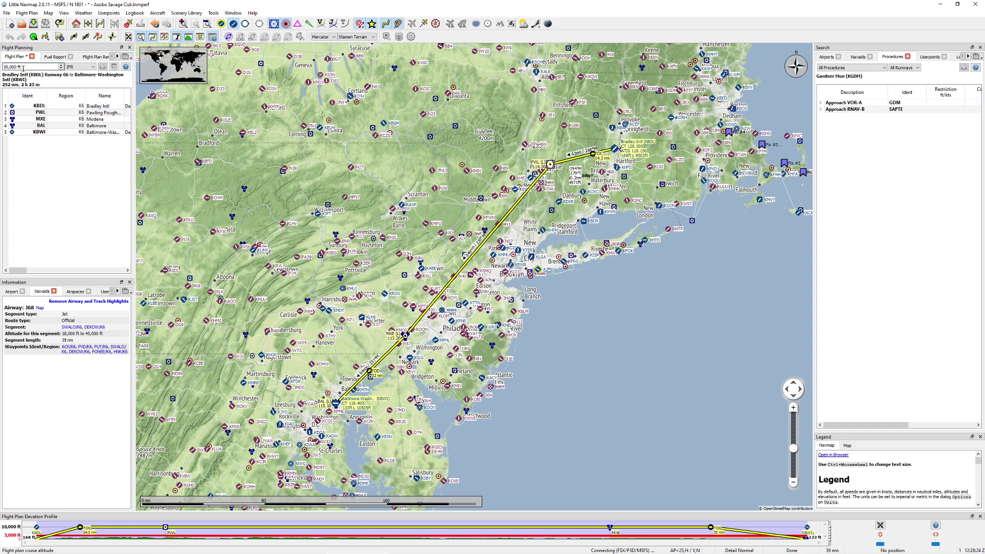
left_click_drag(18, 67, 1, 68)
type("36,000")
key("Return")
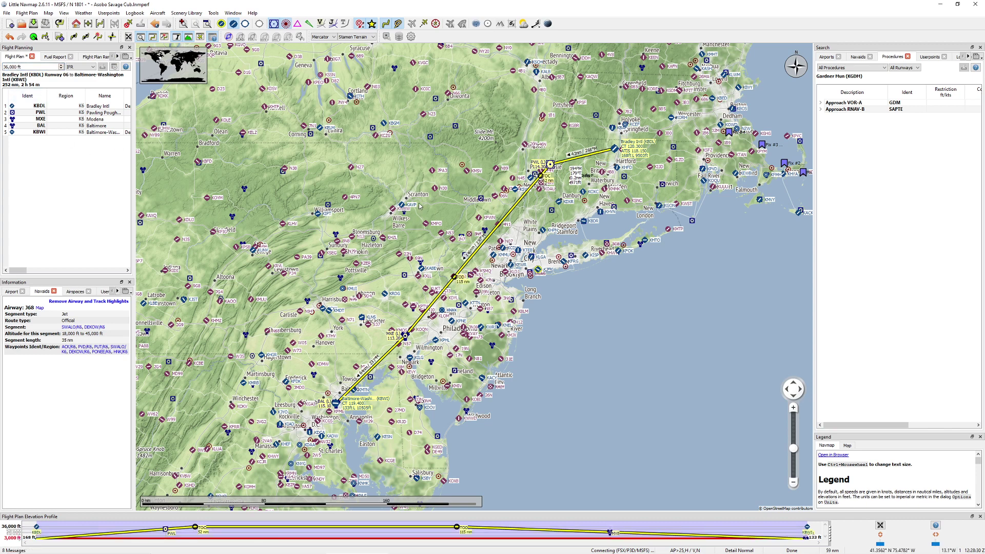
left_click_drag(385, 218, 362, 215)
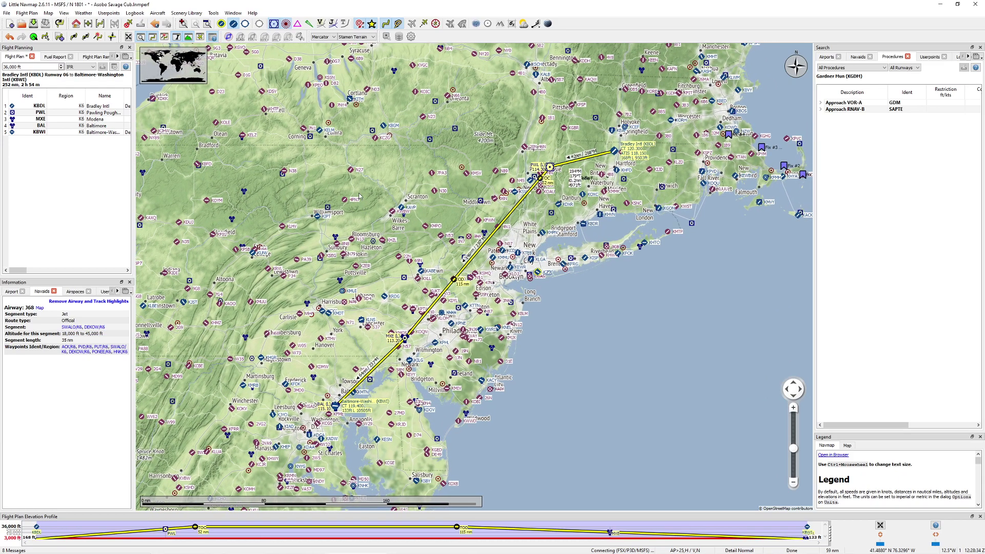
left_click(6, 12)
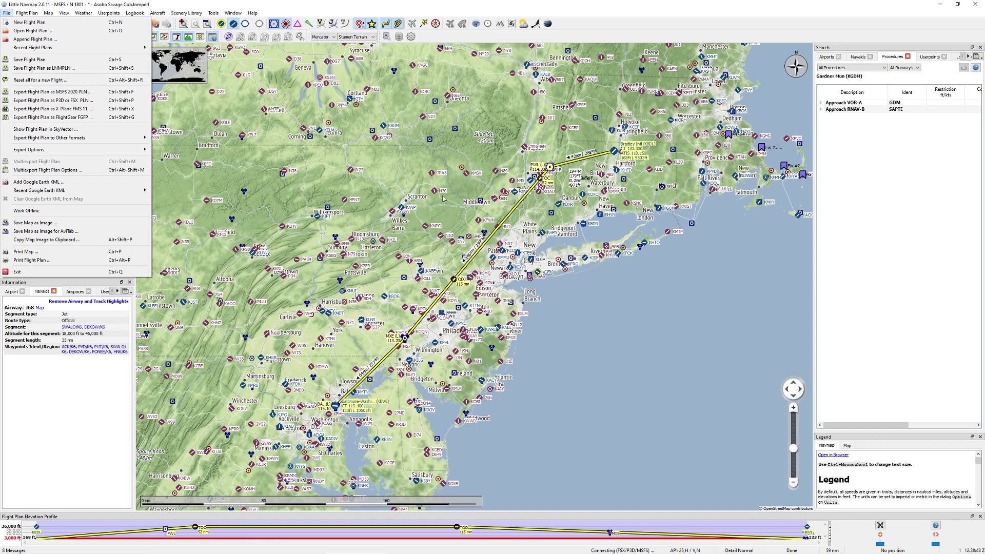
left_click(571, 193)
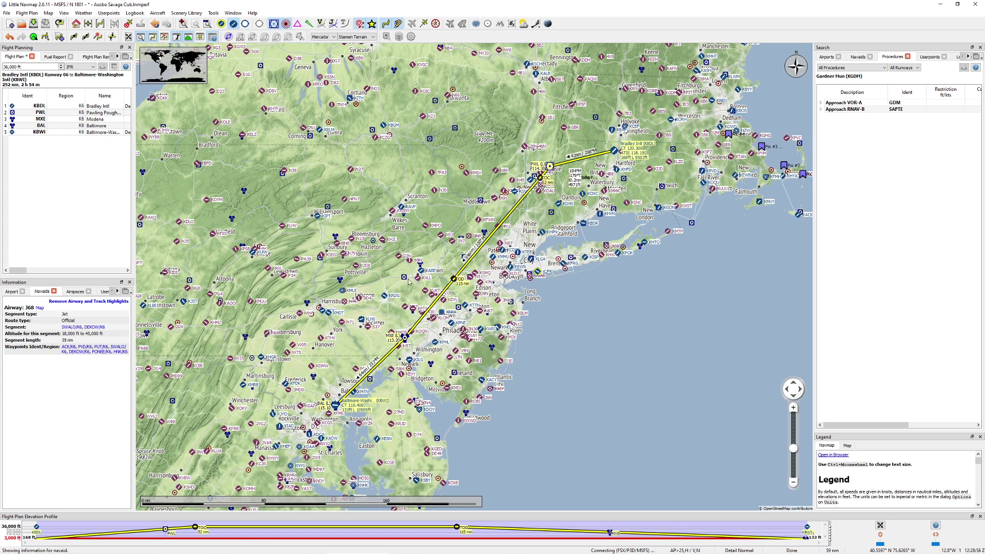
Step: Set Parking 76 at Bradley Intl (KBDL) as the flight plan's departure position
left_click_drag(762, 213, 673, 318)
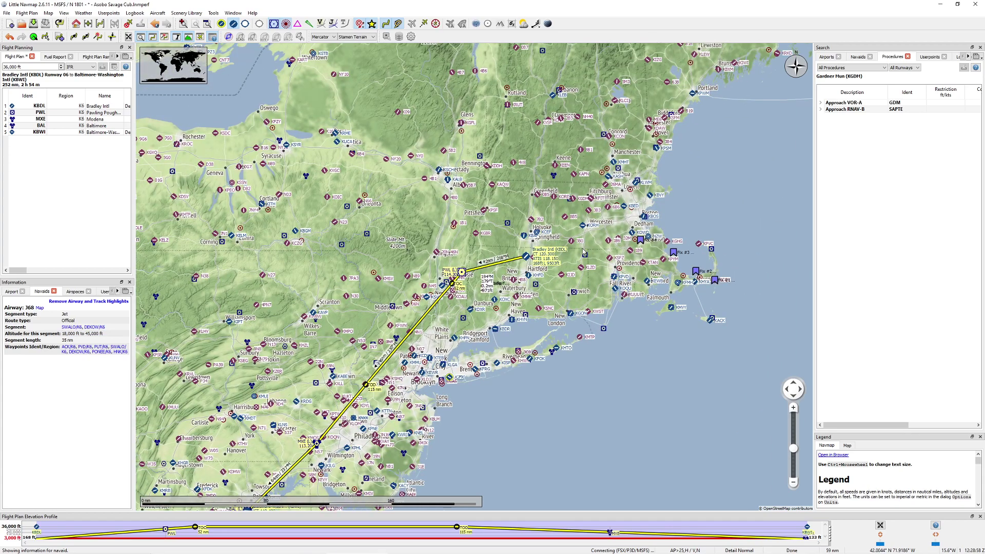
scroll(528, 290, "up", 4)
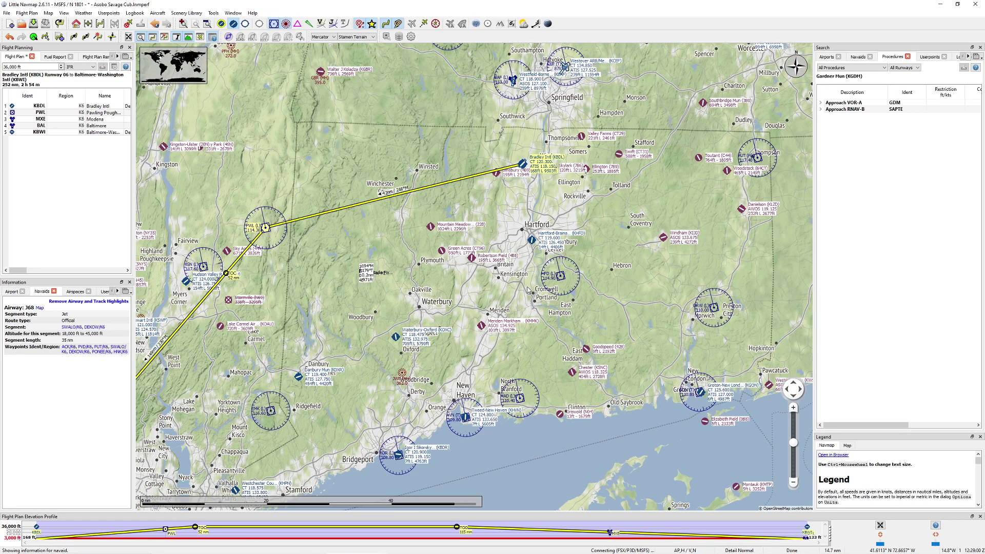
left_click_drag(431, 238, 509, 312)
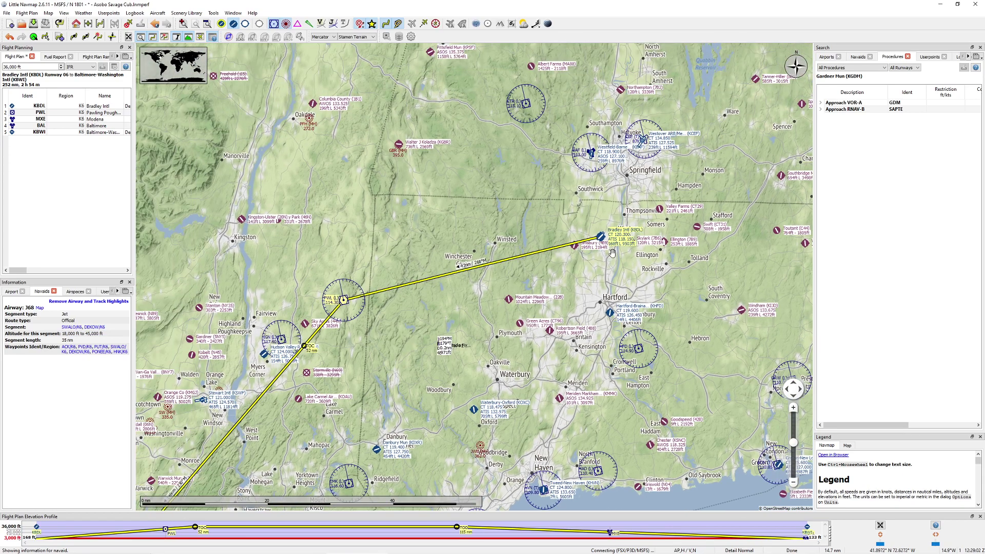
left_click_drag(612, 253, 482, 285)
scroll(477, 266, "up", 2)
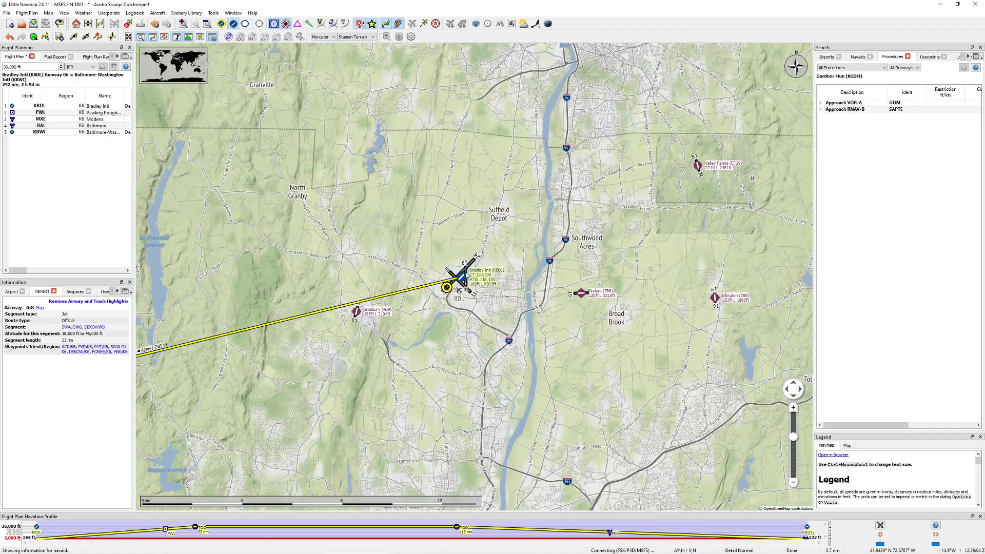
scroll(464, 279, "up", 8)
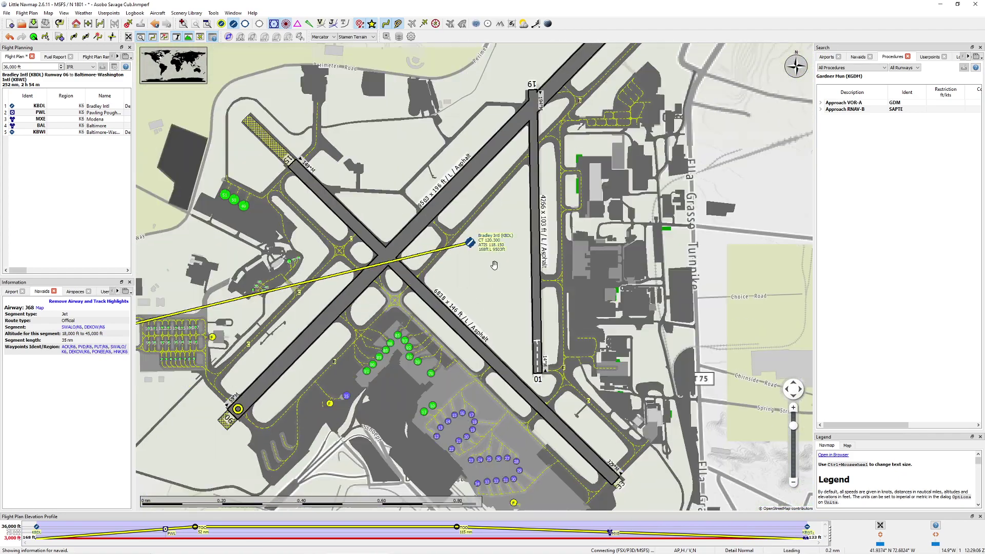
left_click_drag(494, 265, 528, 157)
left_click_drag(476, 242, 544, 286)
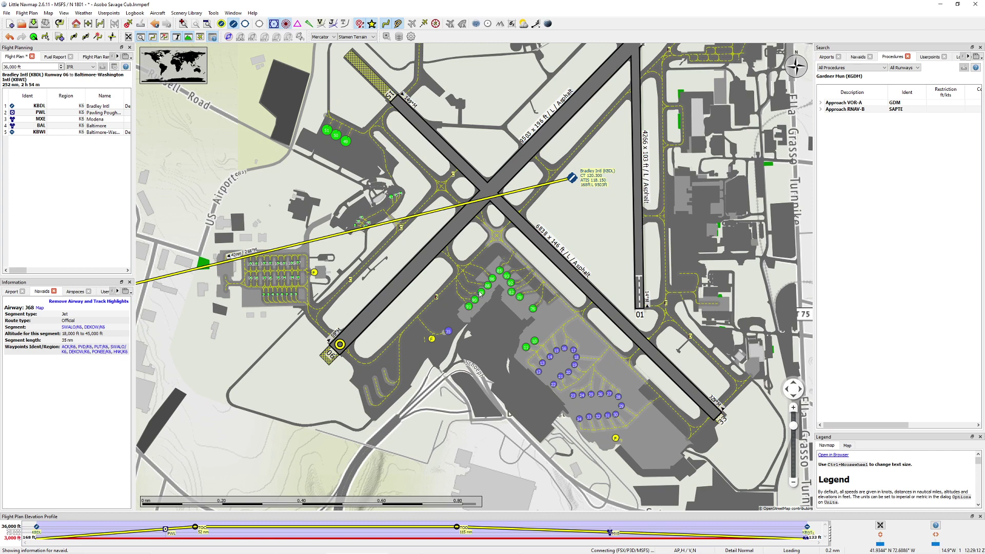
scroll(471, 308, "up", 2)
scroll(467, 307, "up", 2)
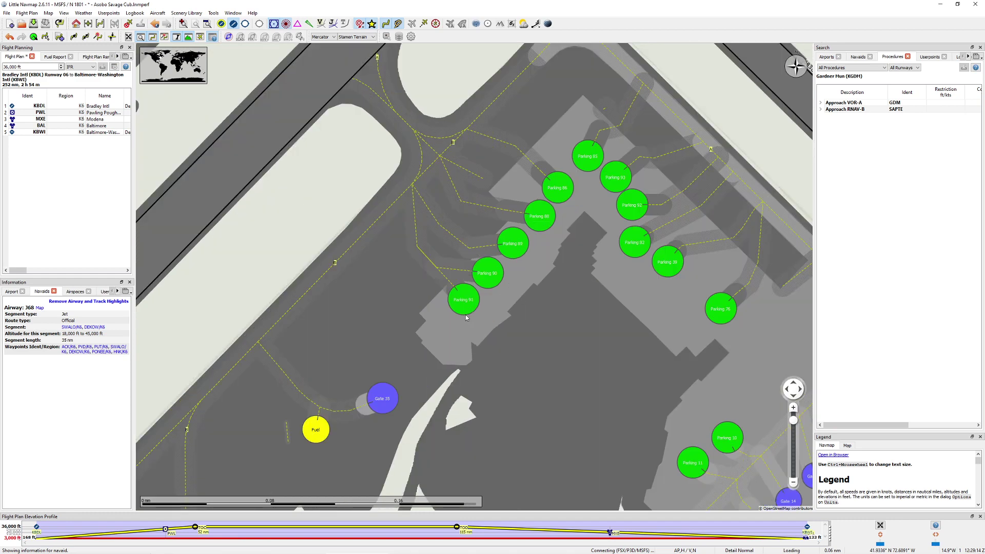
left_click_drag(607, 255, 412, 246)
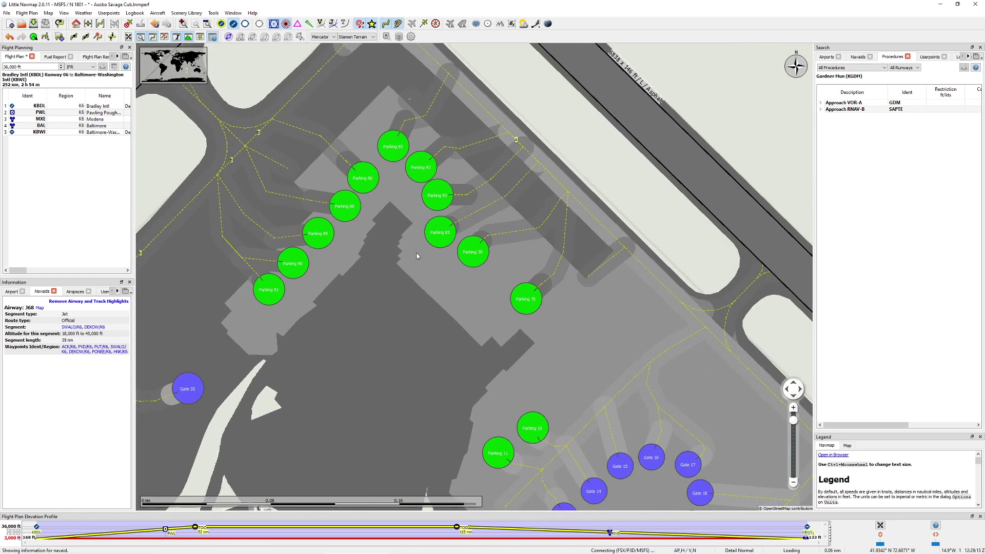
right_click(526, 301)
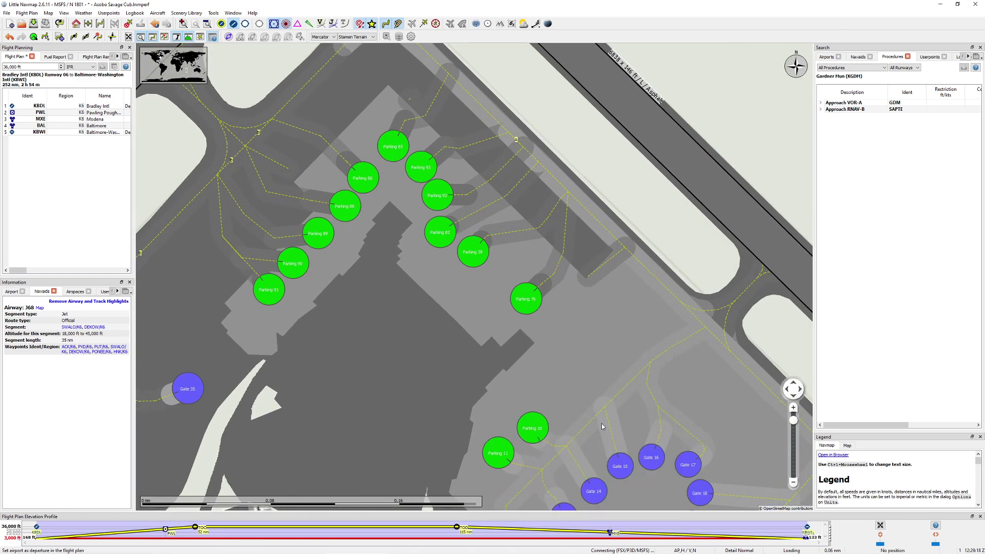
left_click(605, 426)
scroll(522, 297, "down", 5)
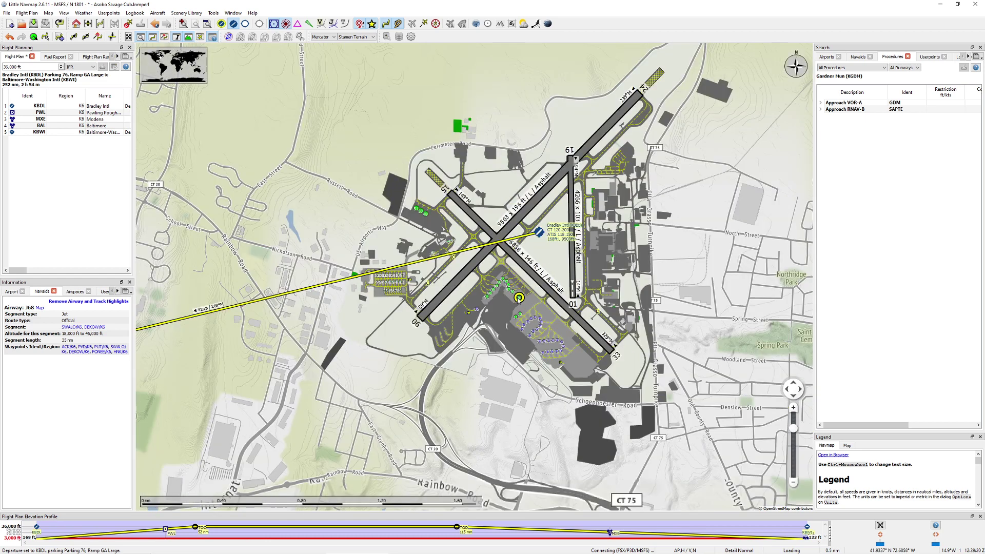
scroll(522, 301, "up", 4)
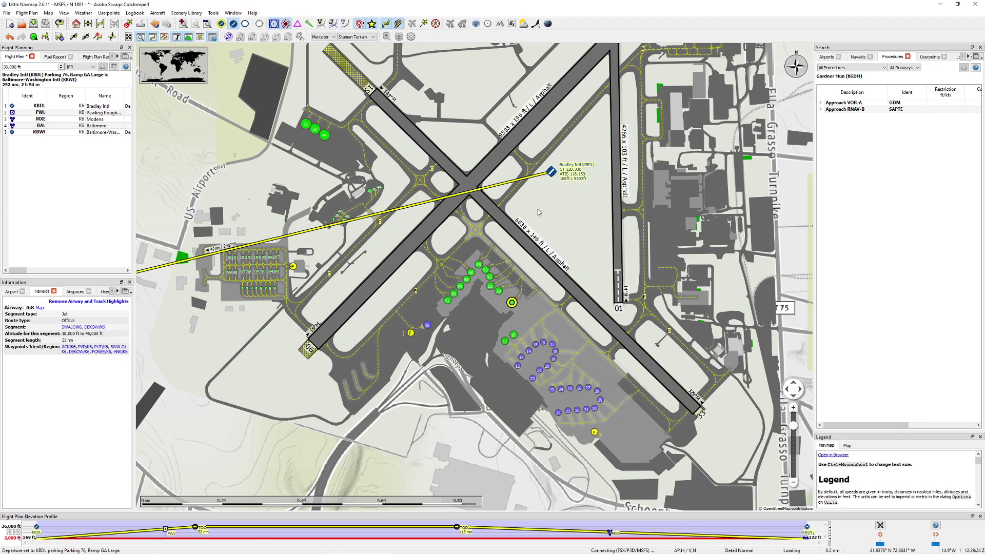
Step: Set Gate A 5 at Baltimore-Washington Intl (KBWI) as the flight plan's departure position
left_click_drag(538, 212, 517, 265)
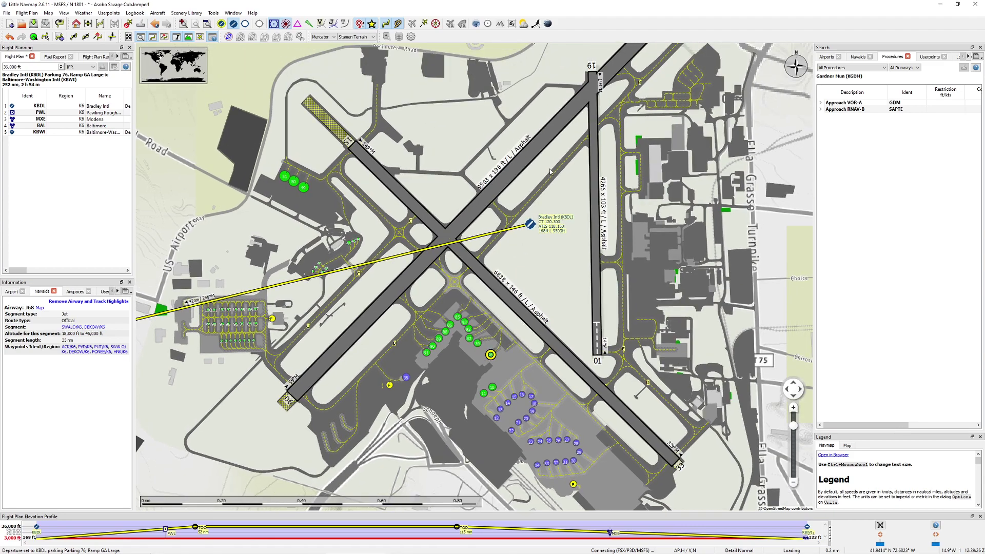
scroll(550, 172, "down", 10)
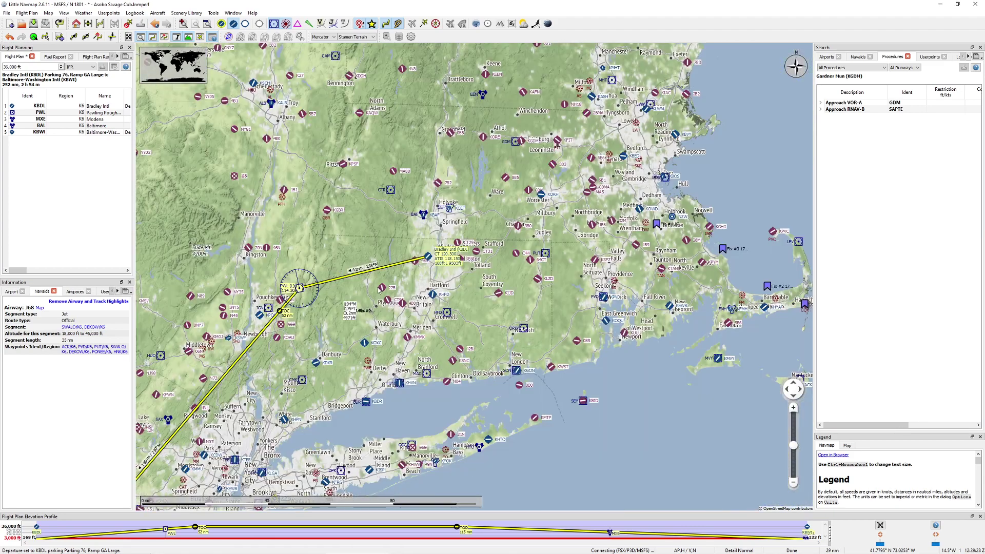
scroll(383, 252, "up", 8)
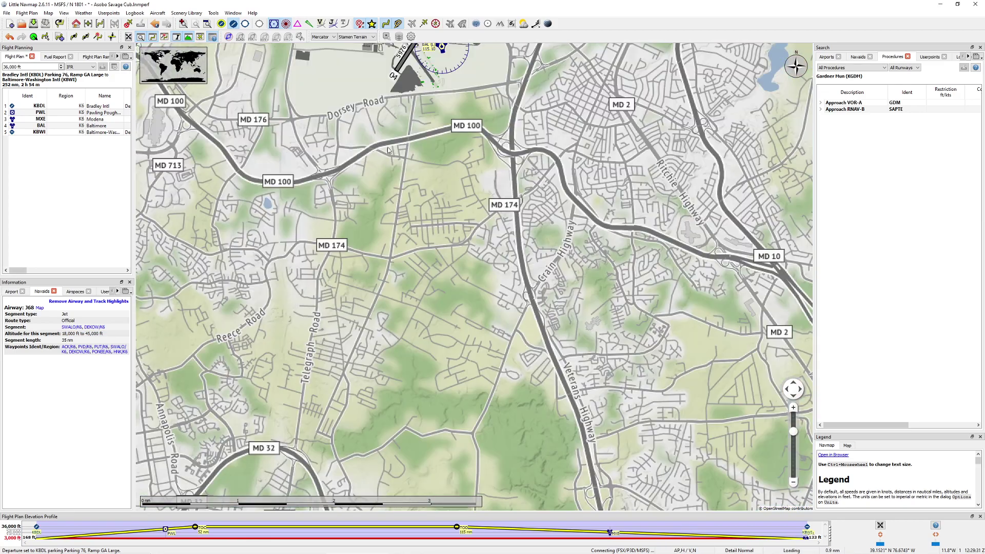
left_click_drag(418, 82, 474, 415)
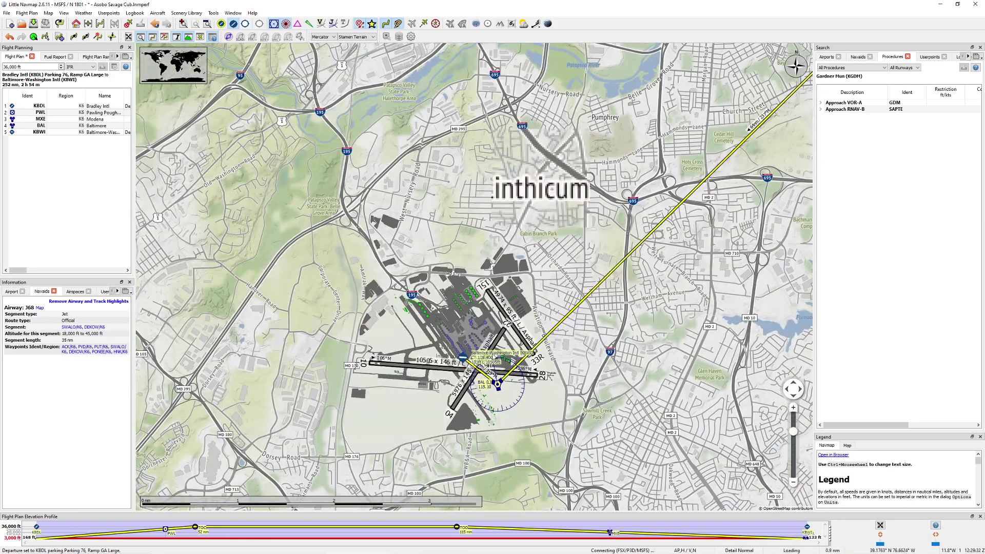
scroll(470, 308, "up", 2)
left_click_drag(487, 352, 448, 176)
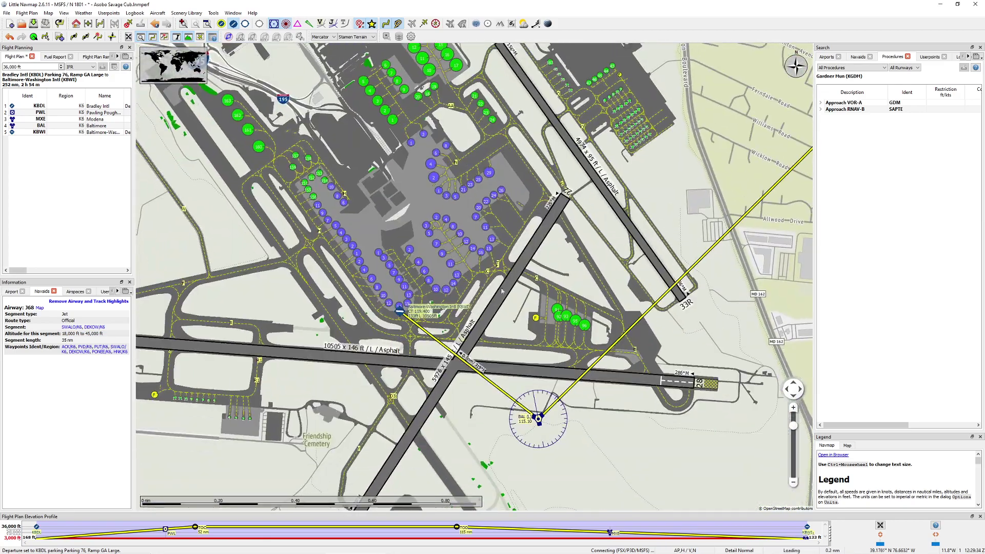
scroll(444, 284, "up", 1)
left_click_drag(379, 302, 578, 303)
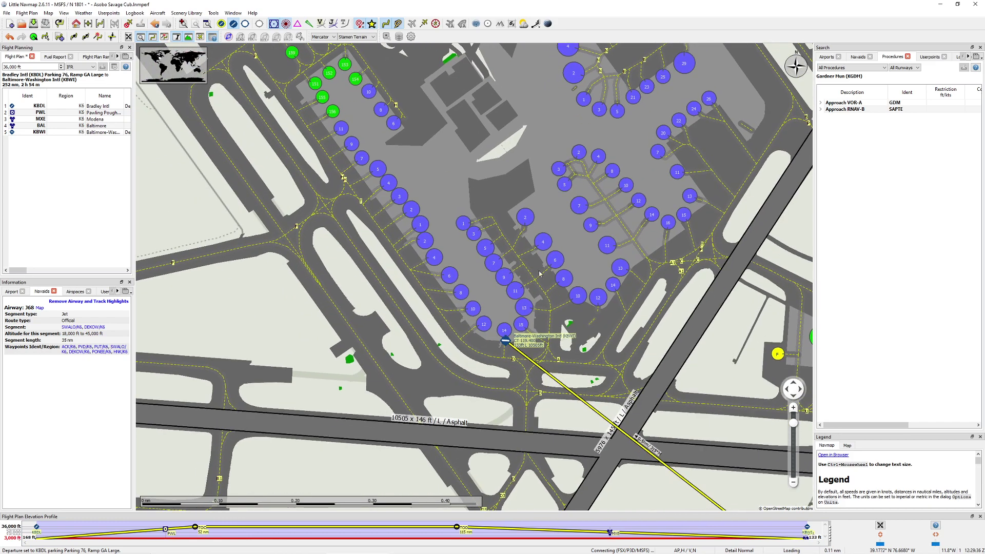
left_click_drag(438, 172, 452, 154)
right_click(394, 190)
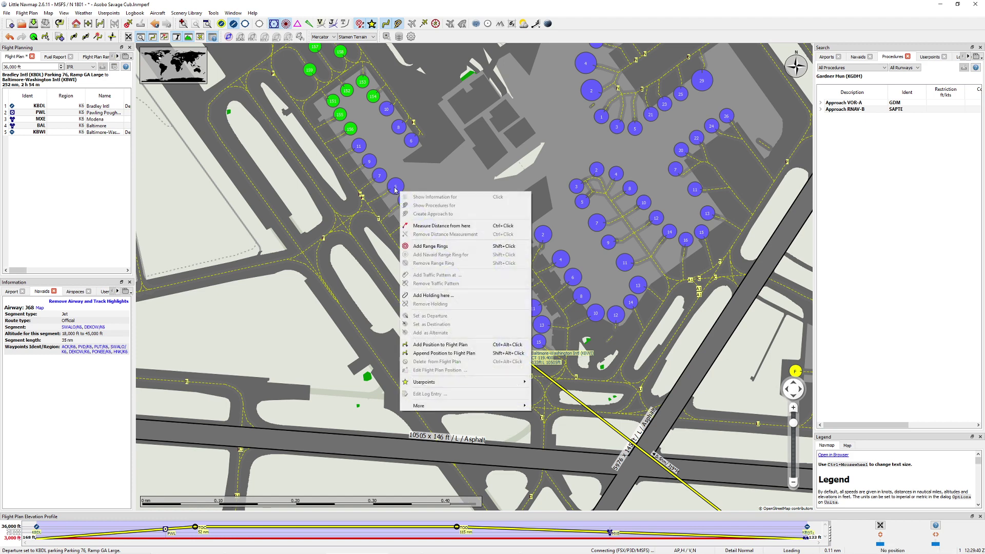
right_click(393, 186)
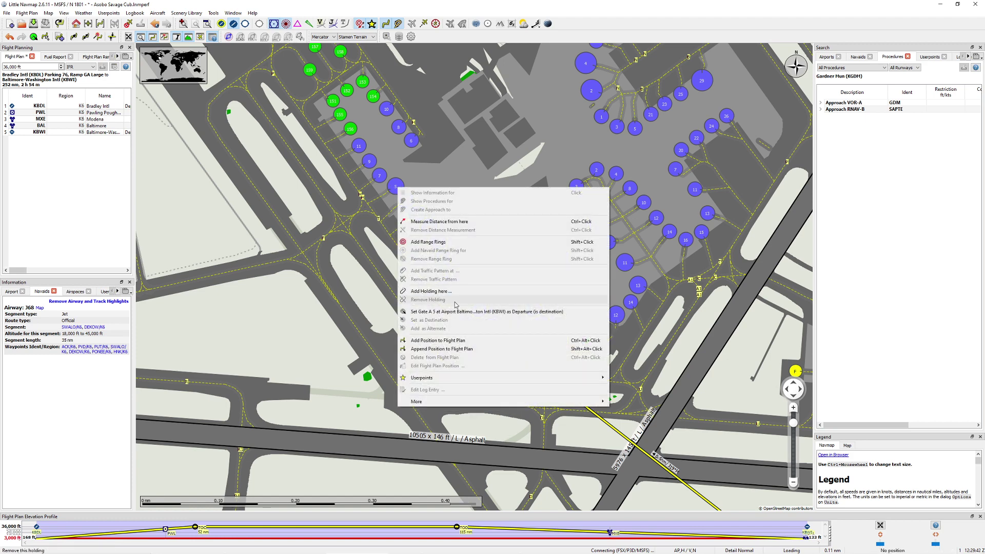
left_click(453, 312)
scroll(540, 306, "down", 6)
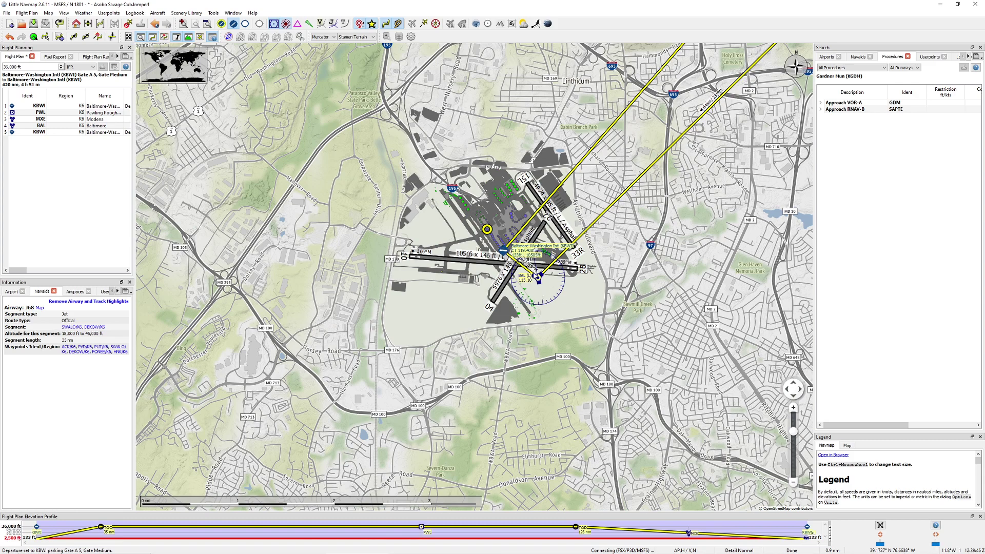
Step: Delete the BAL waypoint from the flight plan
left_click(39, 131)
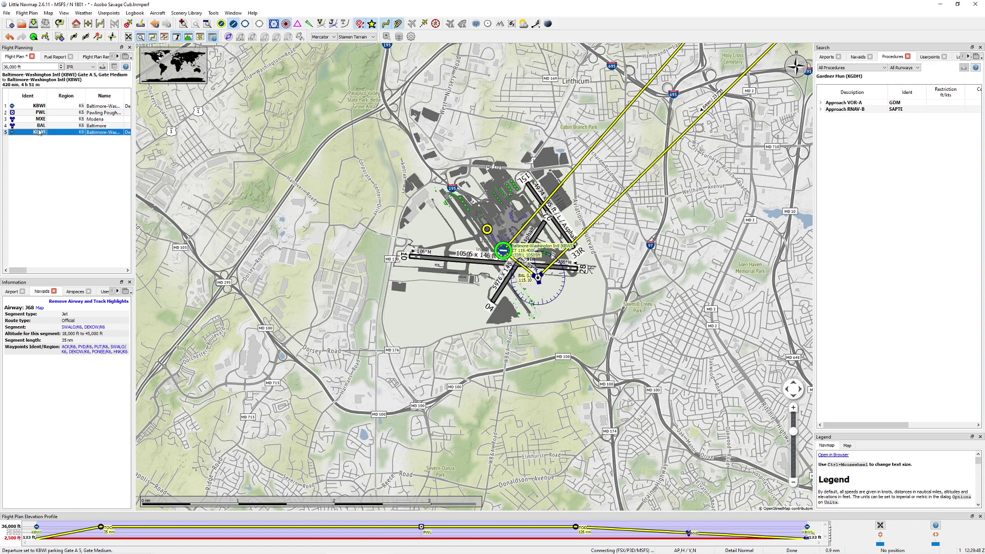
left_click(40, 125)
key("Delete")
left_click_drag(477, 279, 418, 306)
scroll(418, 307, "down", 8)
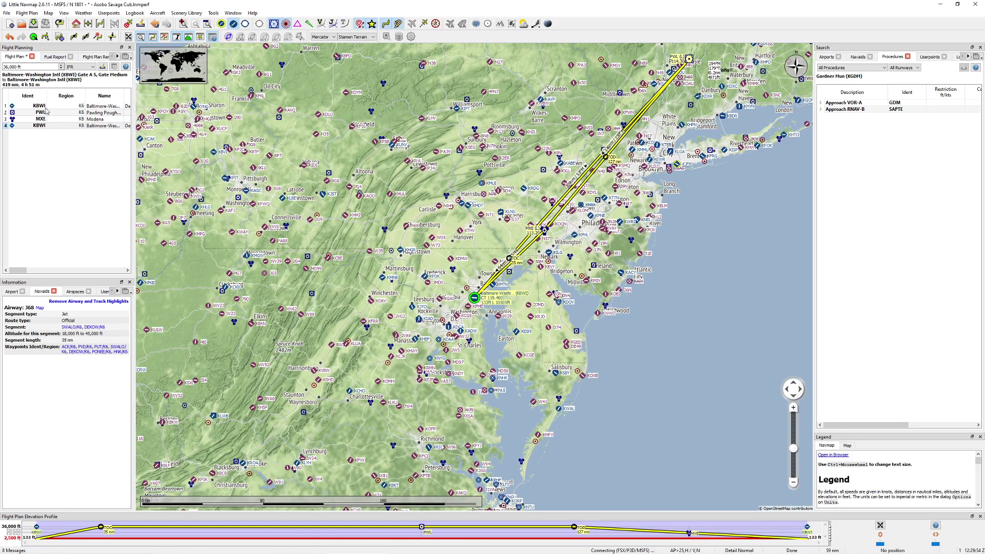
Step: Set Parking 85 at Bradley Intl (KBDL) as the flight plan's departure position
left_click(46, 107)
left_click_drag(639, 64, 398, 309)
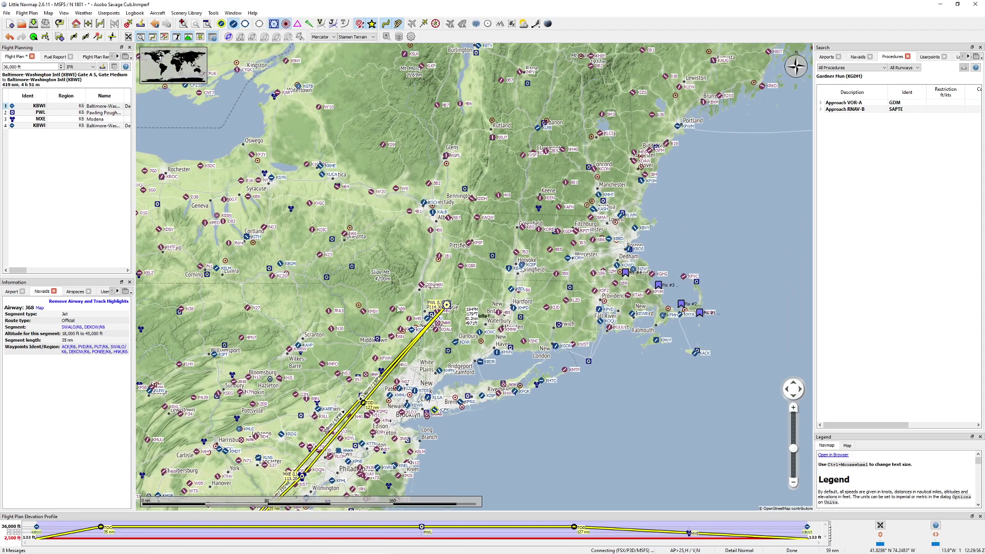
scroll(465, 314, "up", 2)
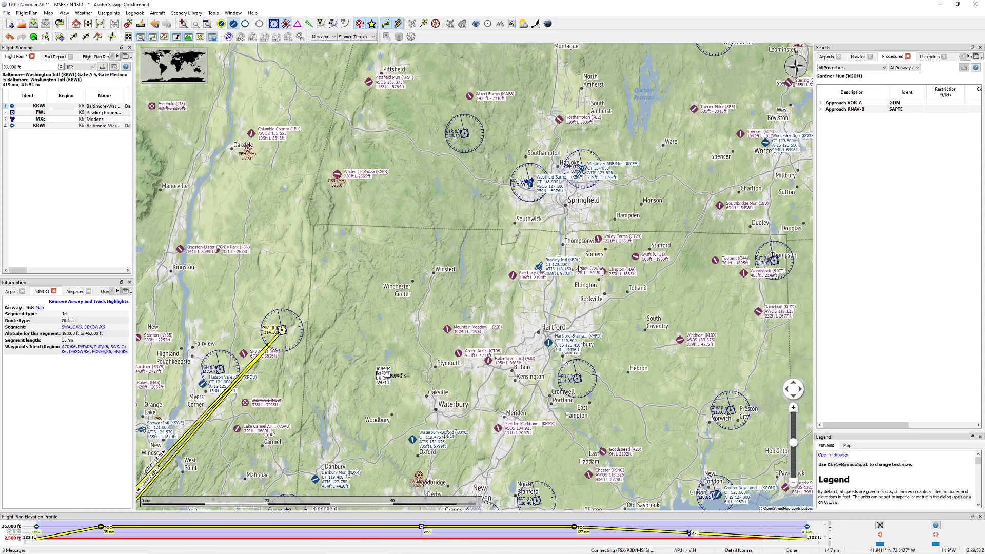
scroll(574, 258, "up", 3)
scroll(506, 277, "up", 6)
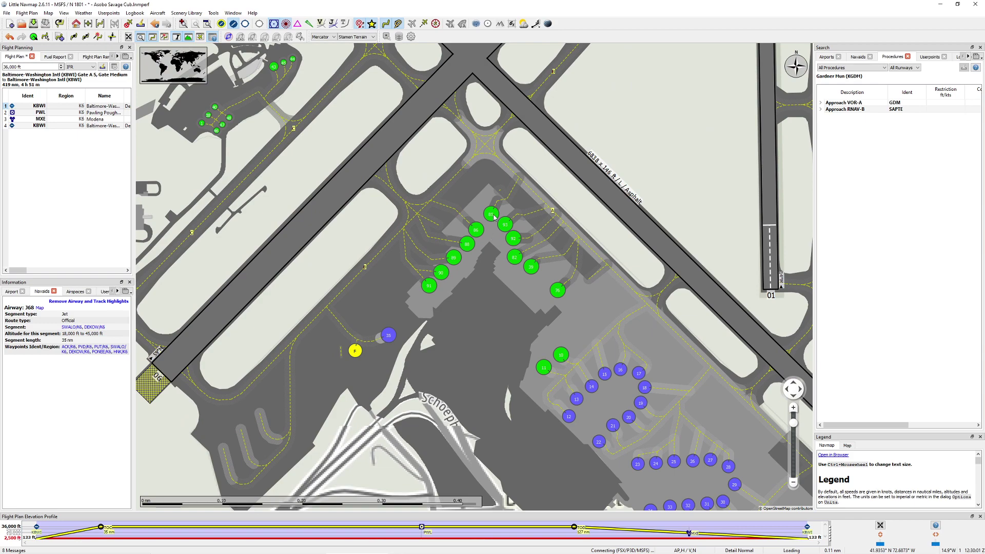
right_click(494, 217)
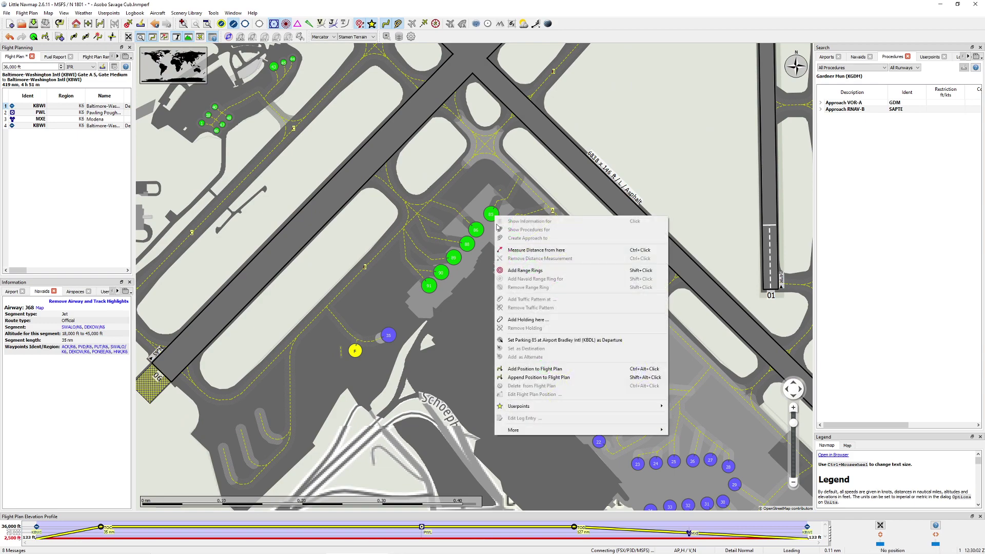
left_click(544, 340)
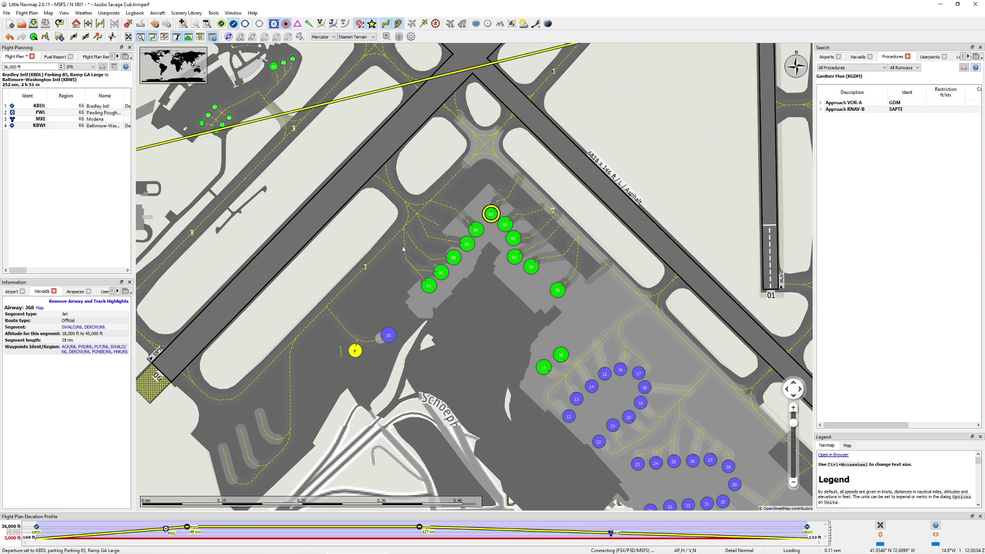
Step: Examine the complete route on the map from Bradley Intl to Baltimore-Washington Intl
scroll(402, 249, "down", 6)
left_click_drag(288, 360, 522, 218)
left_click_drag(475, 293, 481, 291)
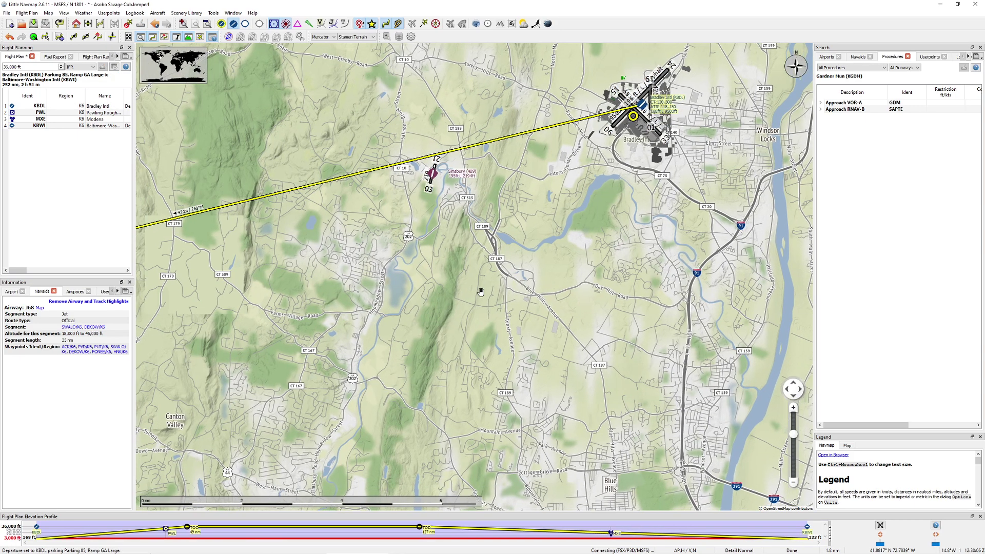
scroll(514, 310, "down", 3)
scroll(418, 337, "down", 2)
left_click_drag(385, 364, 564, 133)
left_click_drag(370, 415, 555, 214)
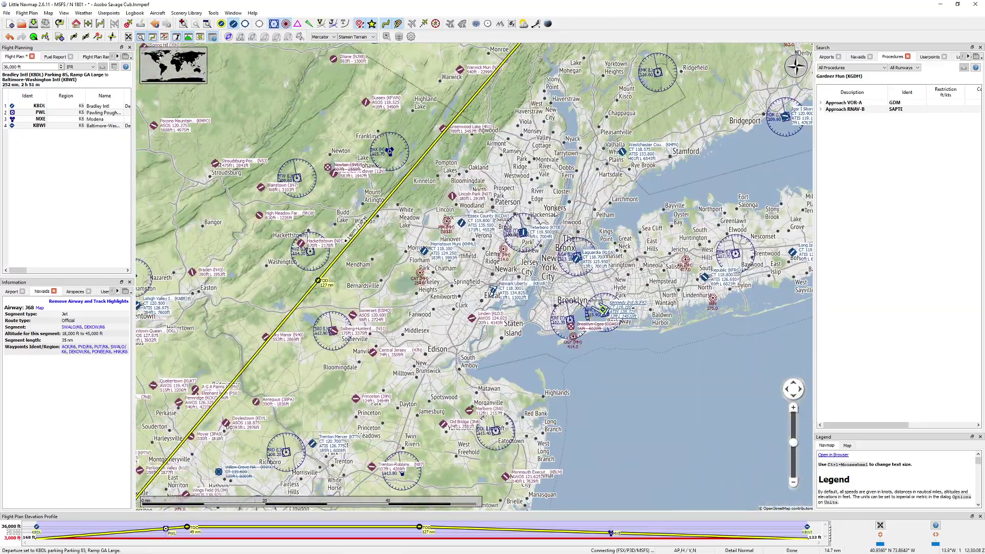
scroll(556, 215, "down", 3)
scroll(527, 283, "down", 3)
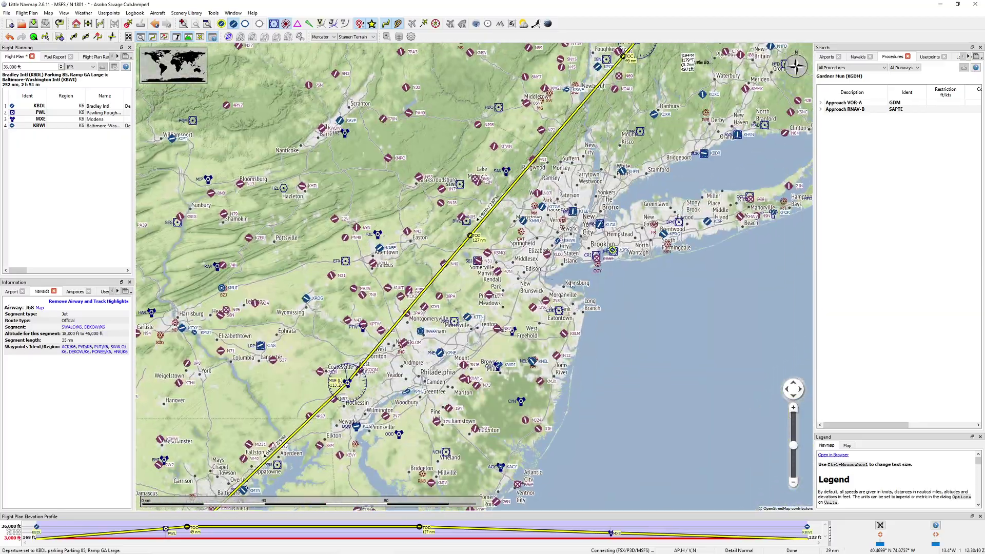
scroll(572, 283, "down", 3)
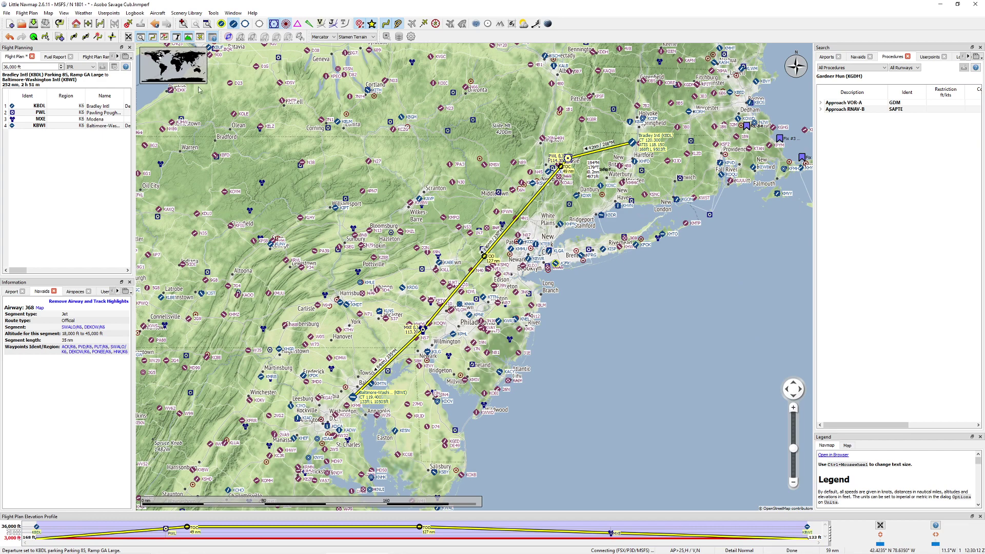
Step: Export the flight plan as an MSFS 2020 PLN file named IFR Bradley Intl (KBDL) to Baltimore-Washington Intl (KBWI).pln
left_click(7, 13)
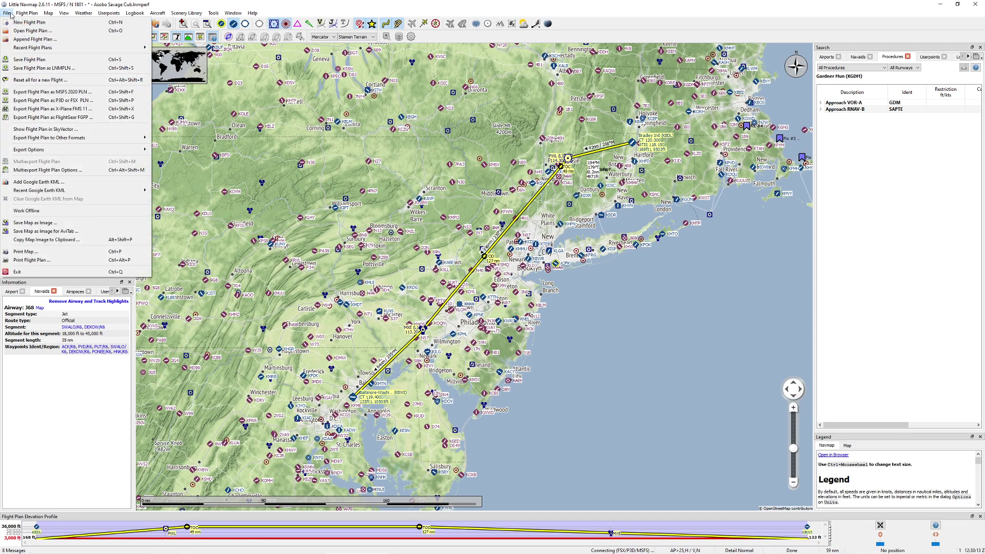
left_click(77, 91)
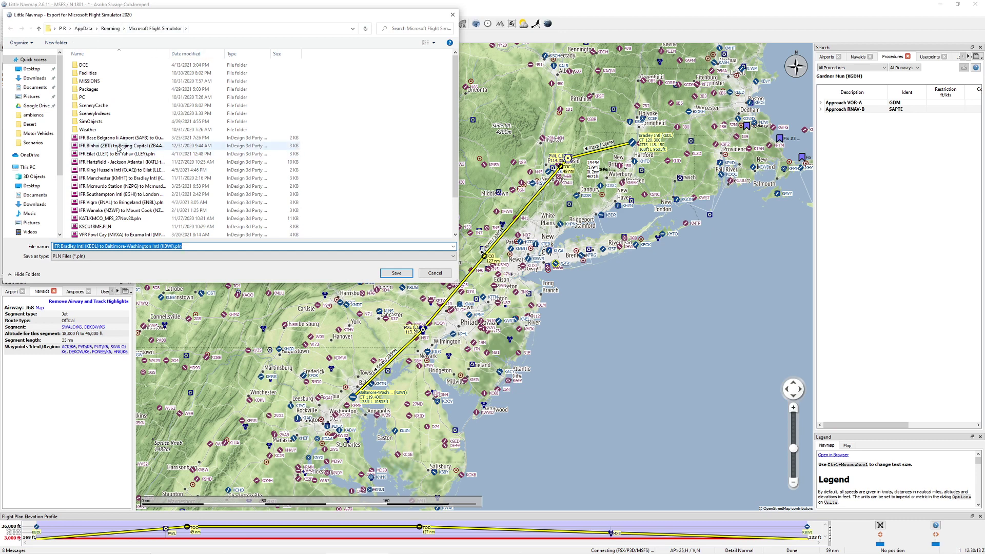
scroll(199, 170, "down", 2)
left_click(396, 273)
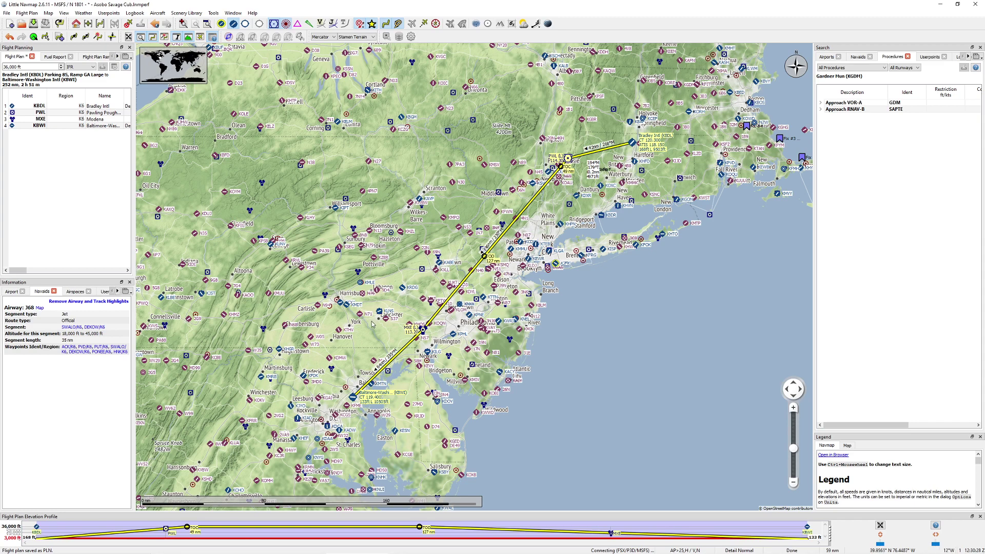
Step: Switch to the Opera browser and open the FlightAware website
mouse_move(259, 552)
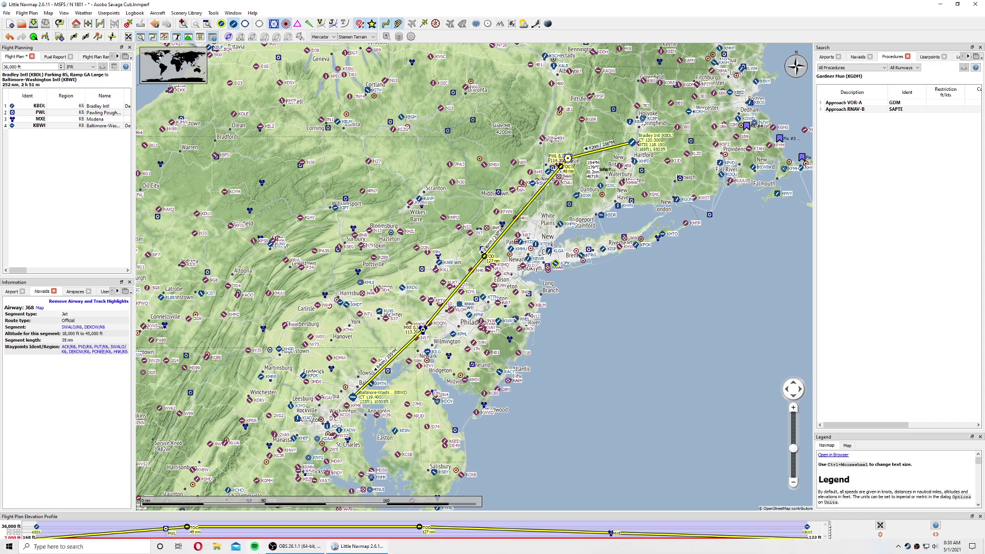
left_click(203, 548)
type("flightazw")
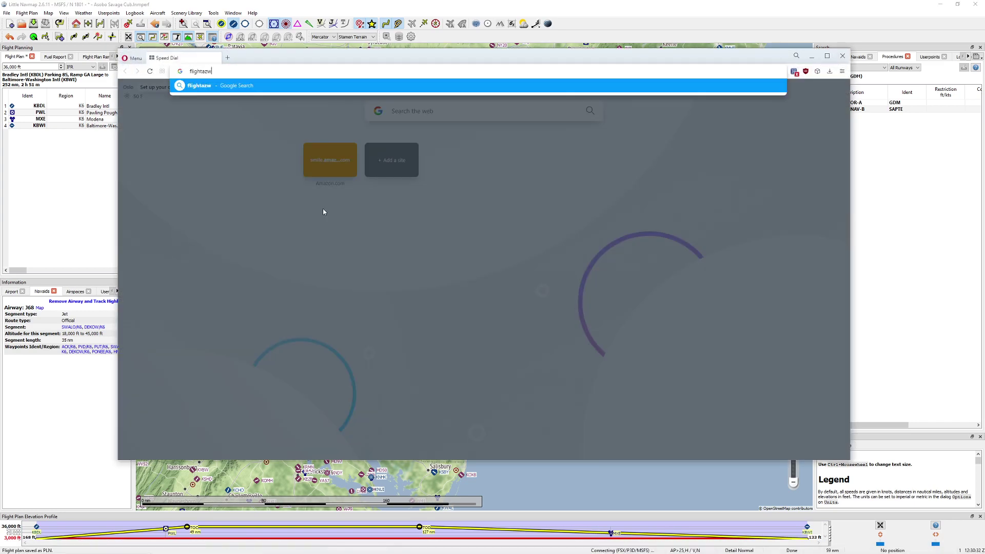
key("BackSpace")
key("BackSpace")
type("war")
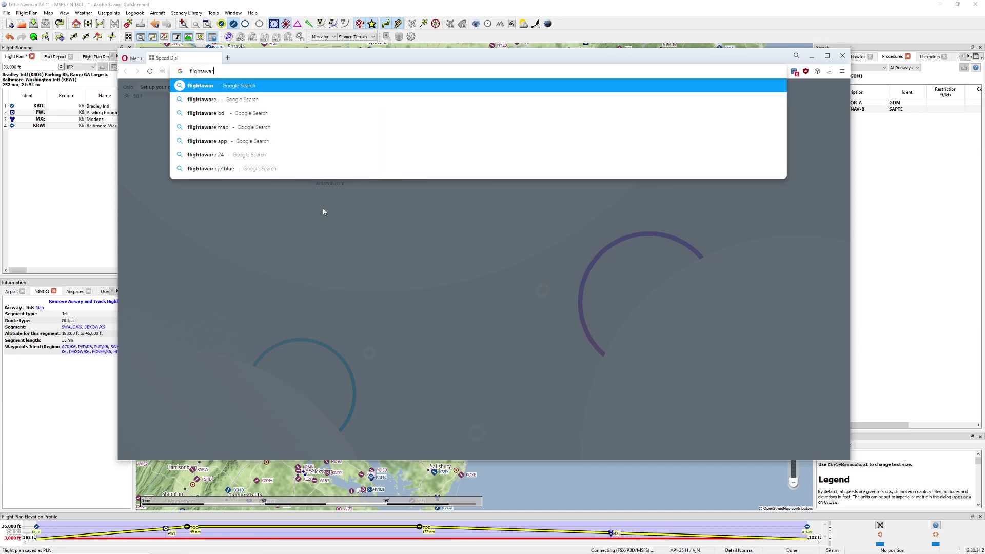
key("Return")
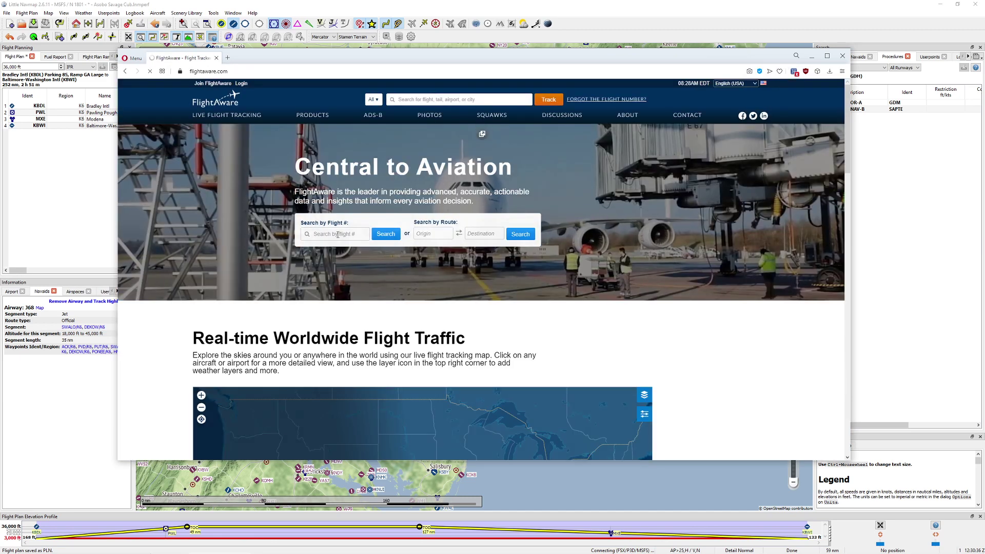
Step: Search FlightAware for flights by route from KBDL to KBWI
left_click(425, 233)
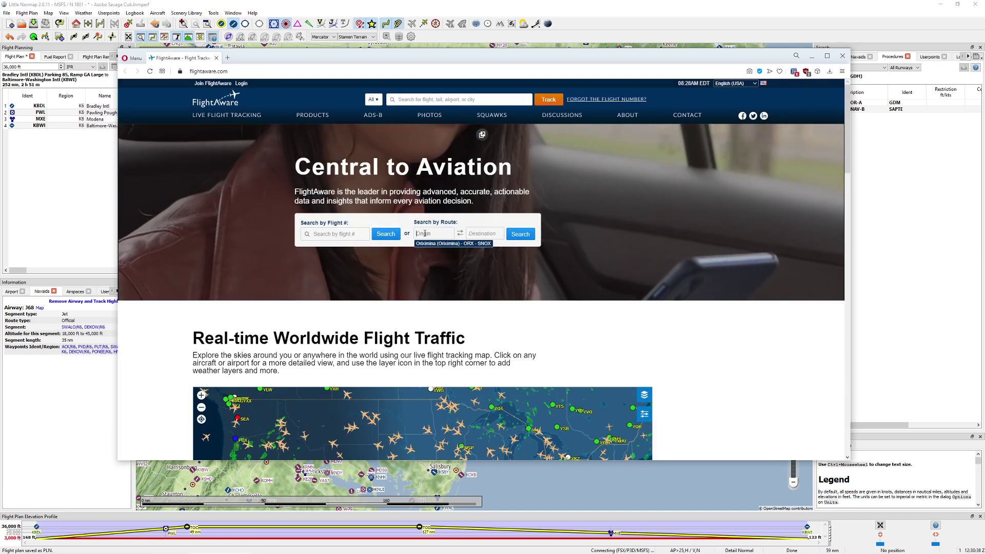
type("KBDL")
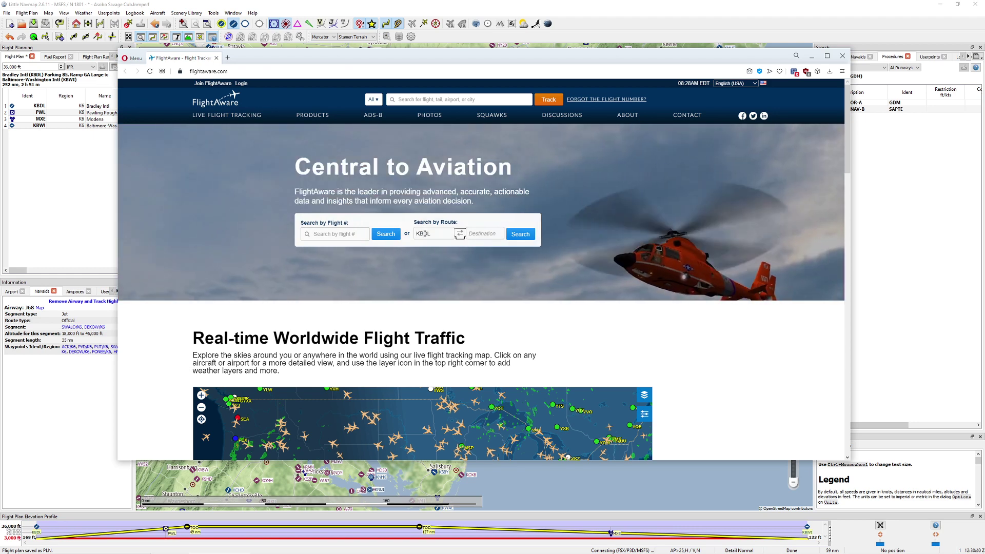
key("Tab")
type("KBWI")
left_click(519, 234)
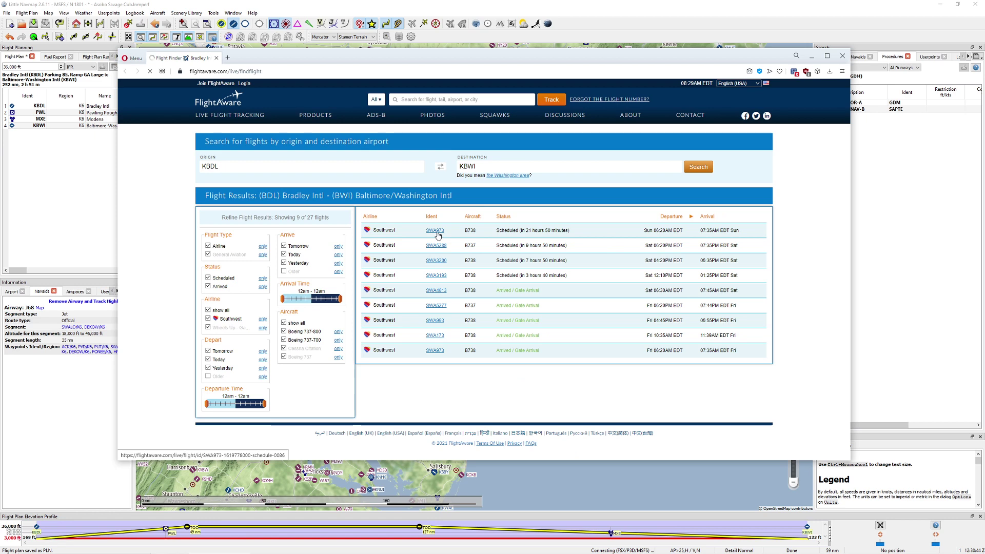
Step: Open Southwest flight SWA973 and copy its filed route VEERS PWL BIZEX Q75 MXE V378 NUGGY TRISH3
left_click(437, 235)
scroll(690, 251, "down", 3)
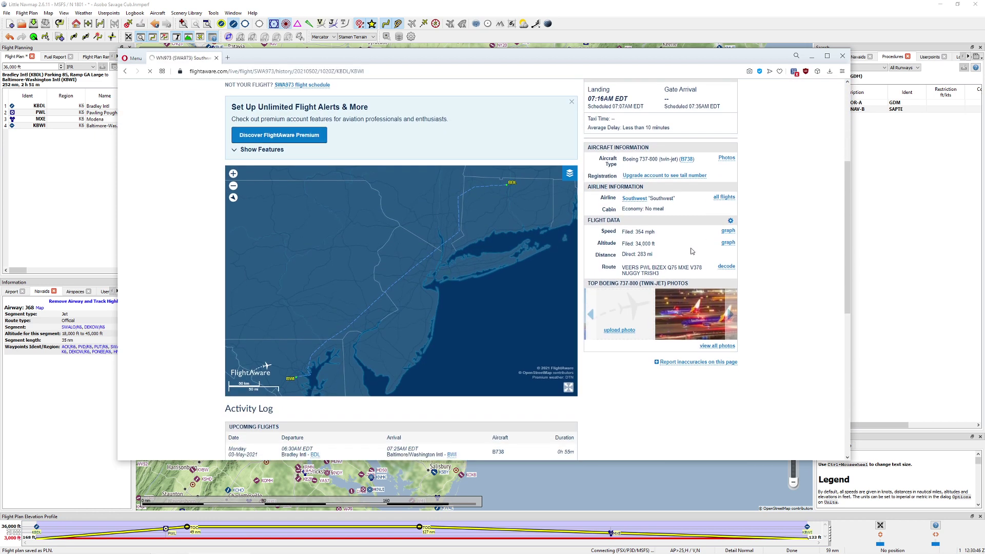
left_click_drag(662, 275, 633, 267)
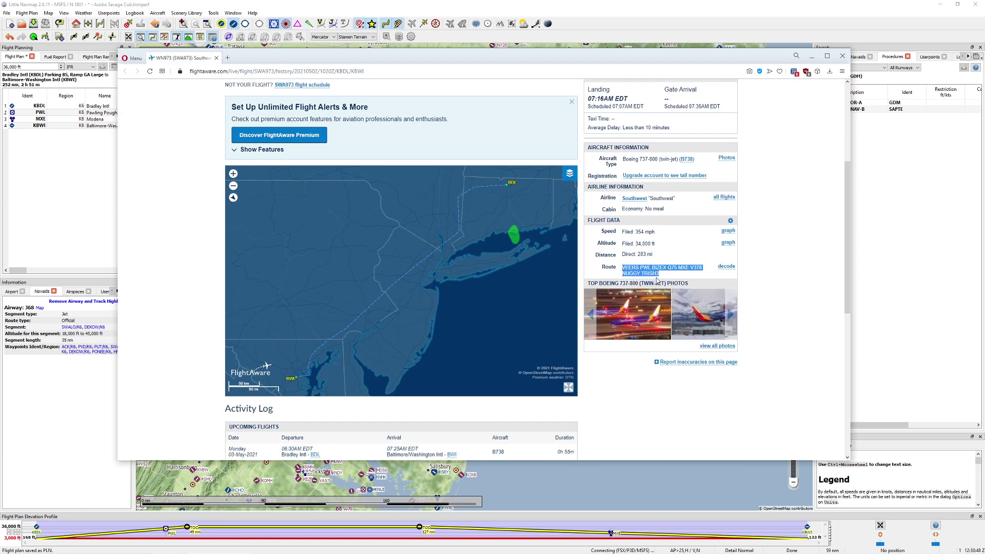
Step: Switch back to Little Navmap and start a new empty flight plan, discarding the current one
left_click(615, 50)
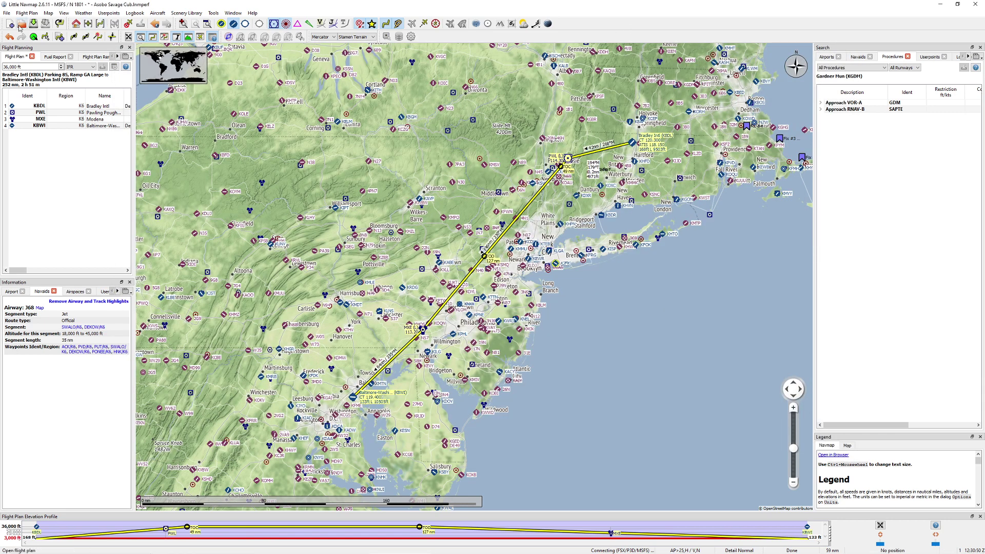
left_click(10, 24)
key("n")
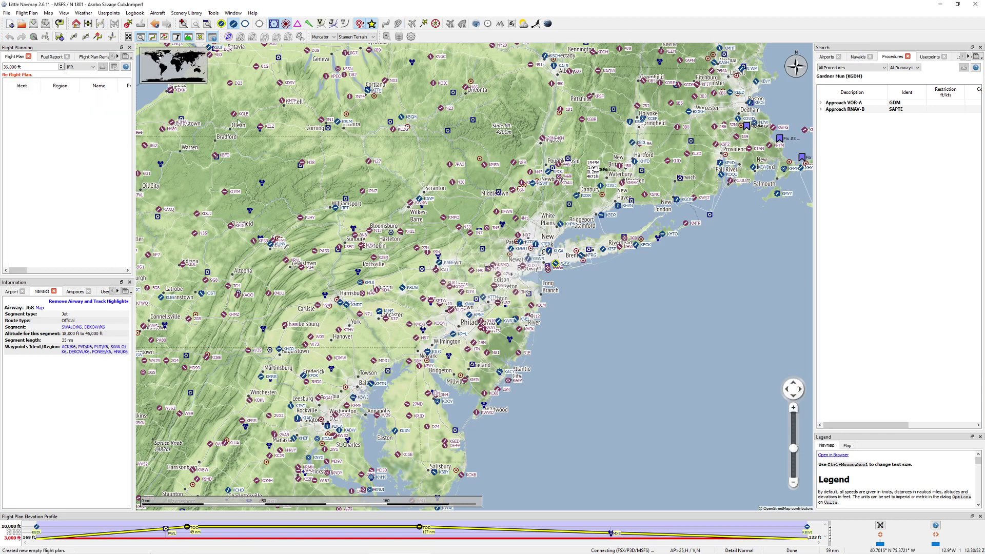
Step: Paste the copied route VEERS PWL BIZEX Q75 MXE V378 NUGGY TRISH3 into a new route description and have it read
left_click(59, 37)
type("VEERS PWL BIZEX Q75 MXE V378 NUGGY TRISH3")
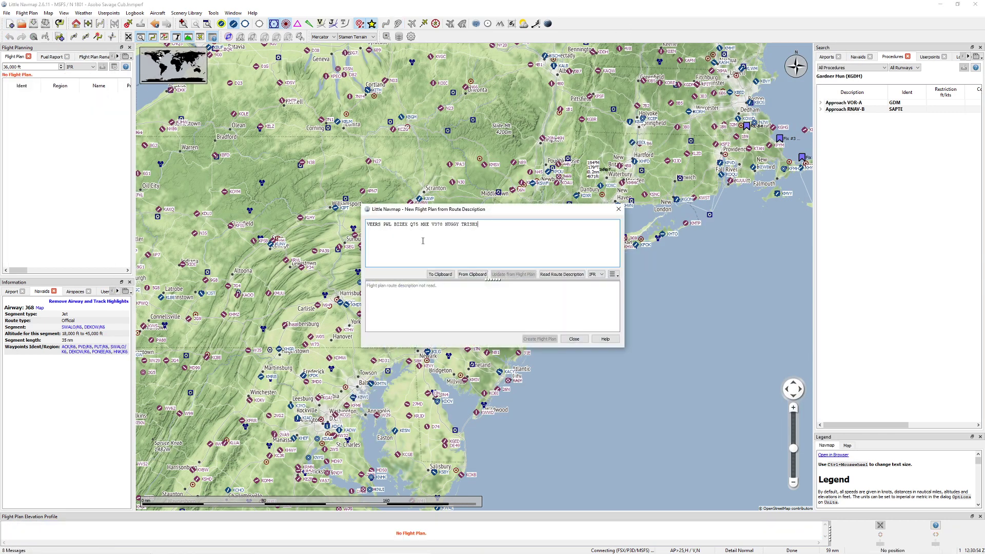
left_click(571, 275)
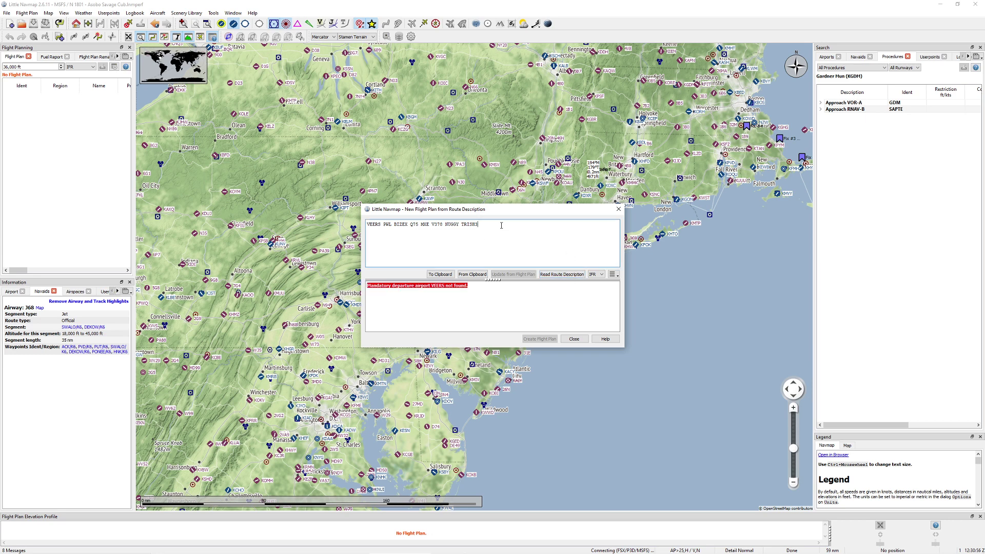
Step: Add KBDL as departure and KBWI as destination around the pasted route, and read the route description again
key("Home")
type("Kbdl")
left_click_drag(379, 224, 488, 227)
left_click(394, 225)
left_click(491, 225)
left_click(569, 275)
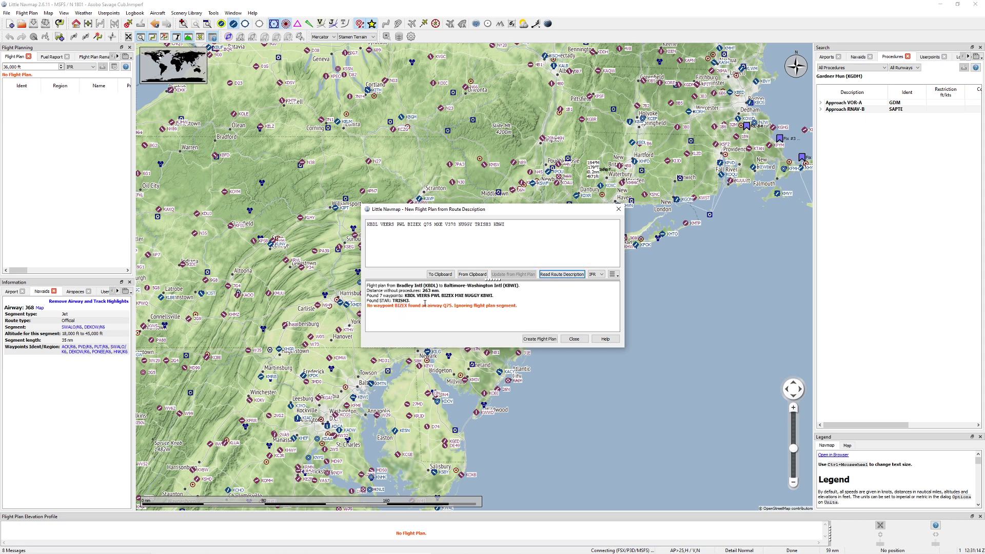
left_click(481, 296)
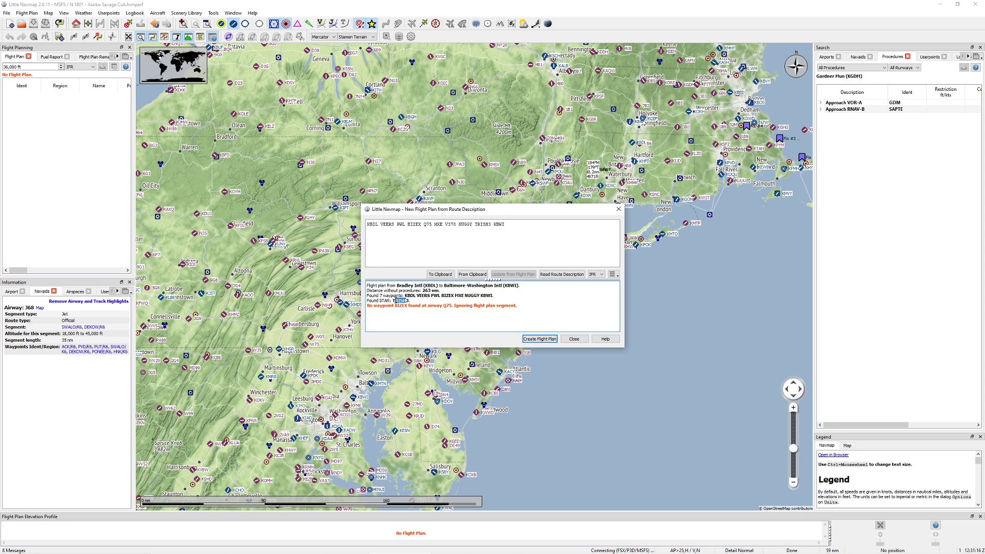
left_click_drag(400, 296, 499, 300)
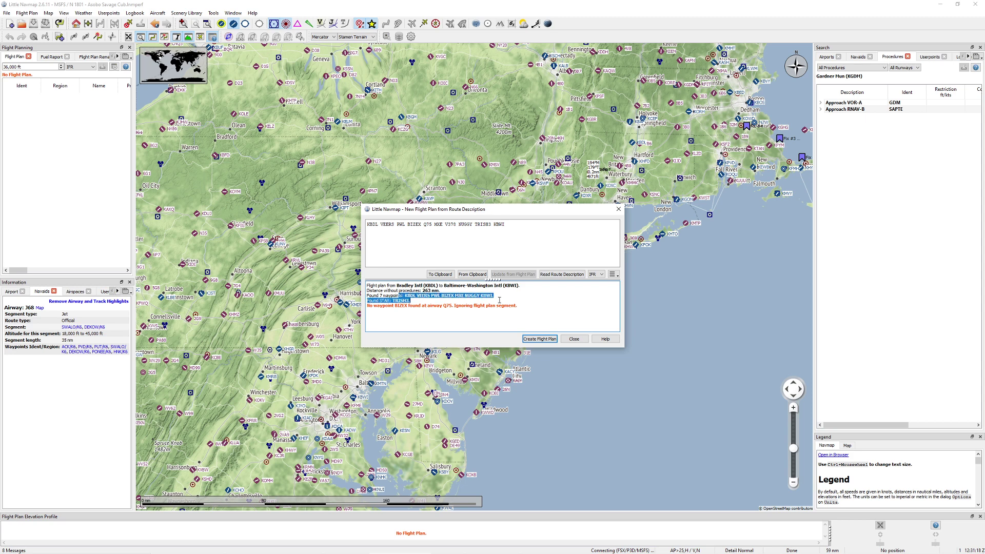
left_click(502, 300)
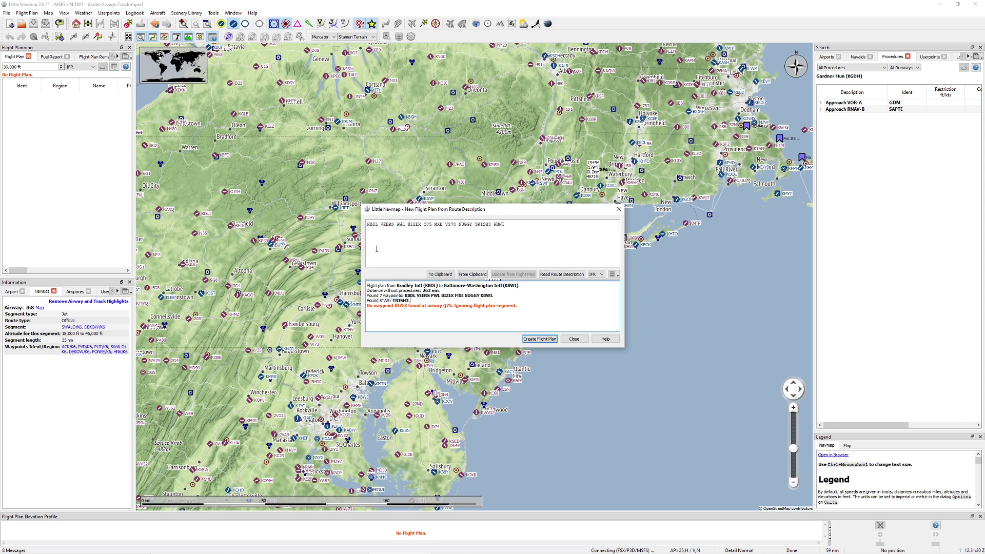
Step: Try removing waypoint BIZEX from the route description and read the route again
left_click(495, 222)
left_click(433, 224)
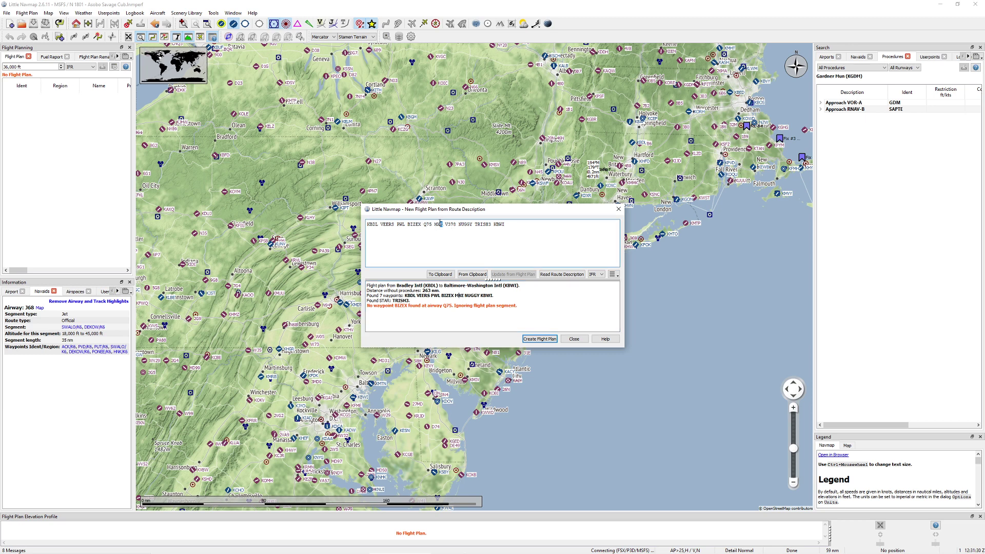
left_click_drag(421, 225, 411, 225)
key("Delete")
key("Delete")
left_click(544, 275)
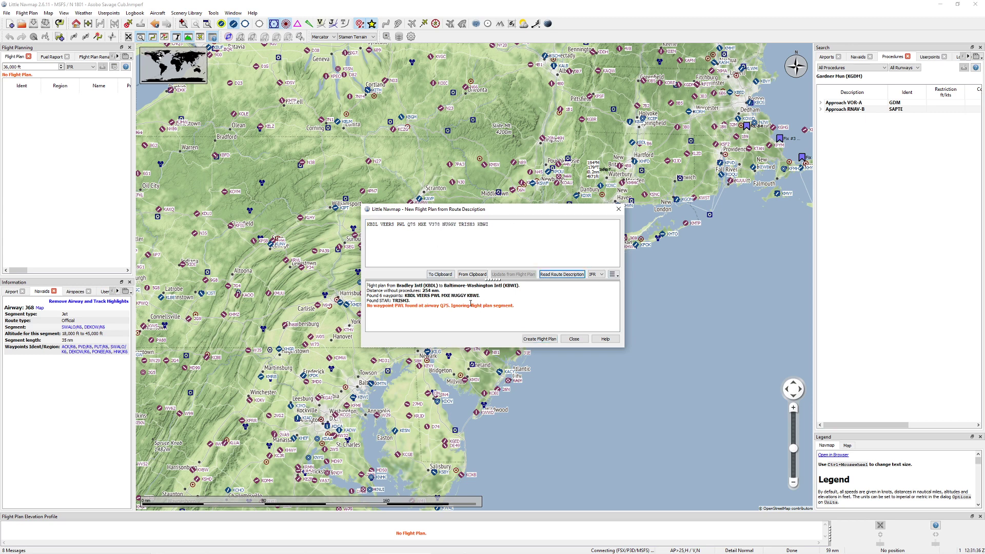
Step: Put BIZEX back between PWL and Q75, read the route description again and create the flight plan from it
left_click(407, 225)
type("BIZEX")
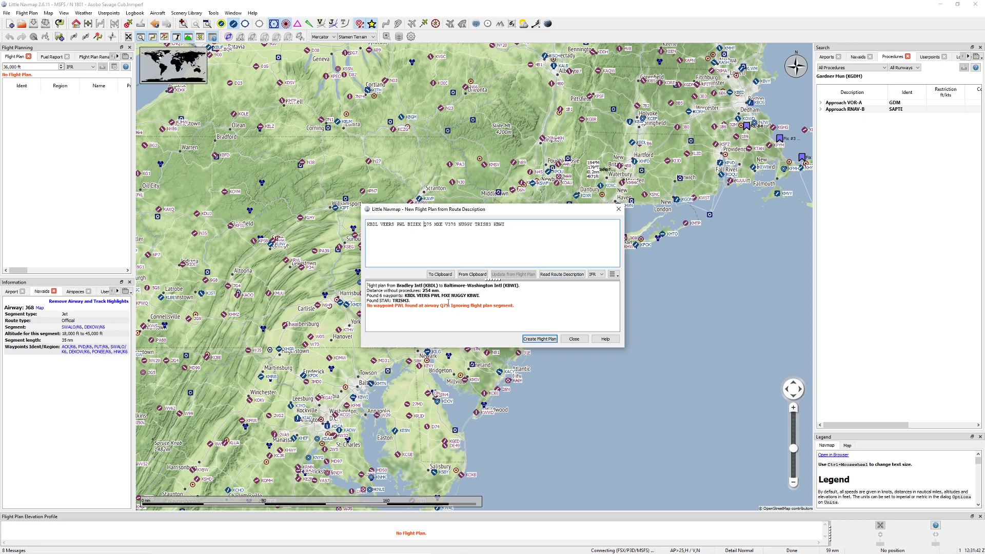
left_click(562, 274)
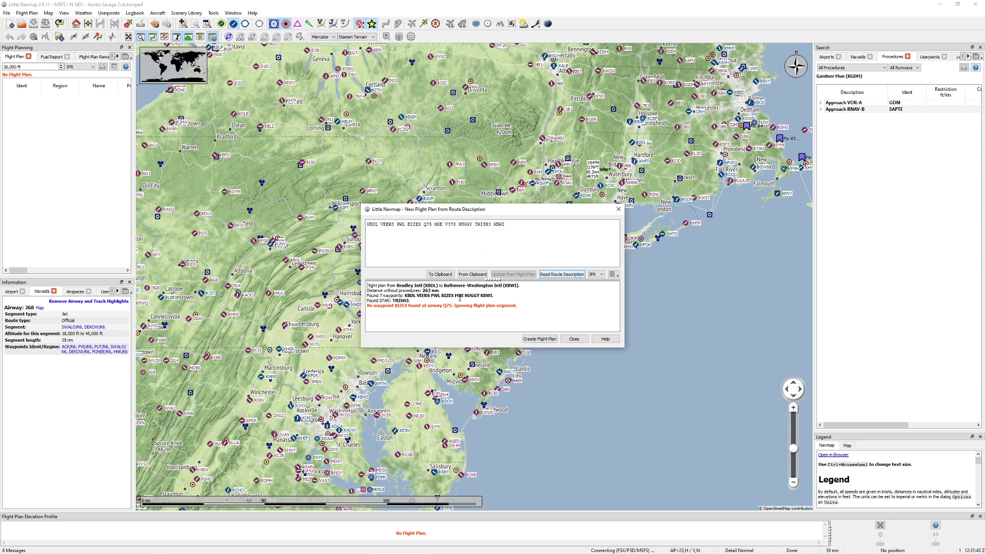
left_click(540, 339)
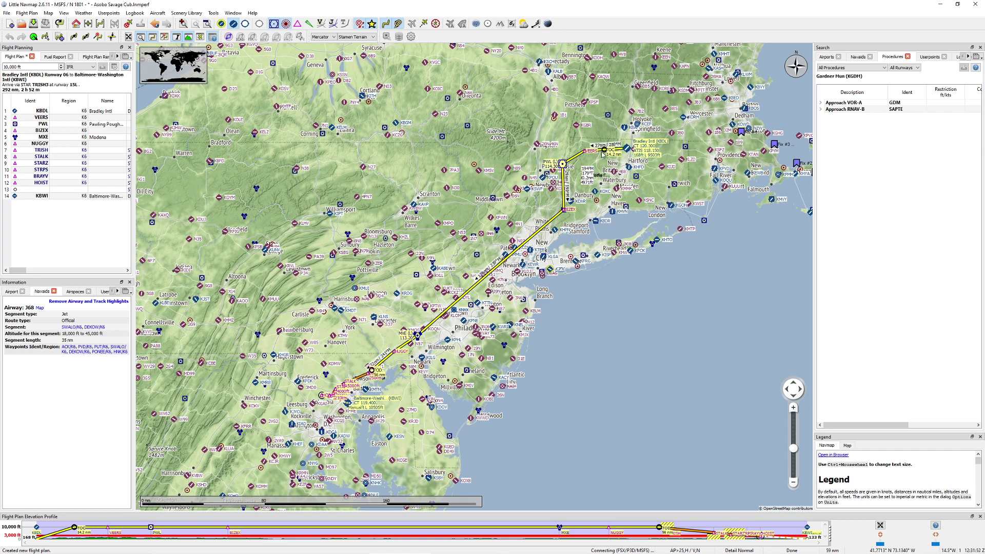
Step: Show the jet airways and examine those around the VEERS, PWL and BIZEX legs of the route
scroll(603, 154, "up", 4)
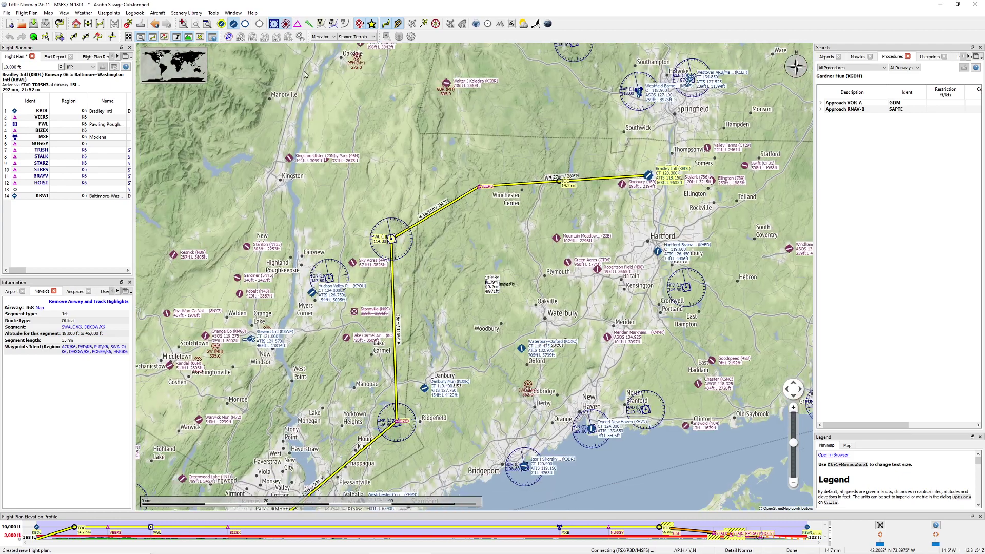
left_click(331, 24)
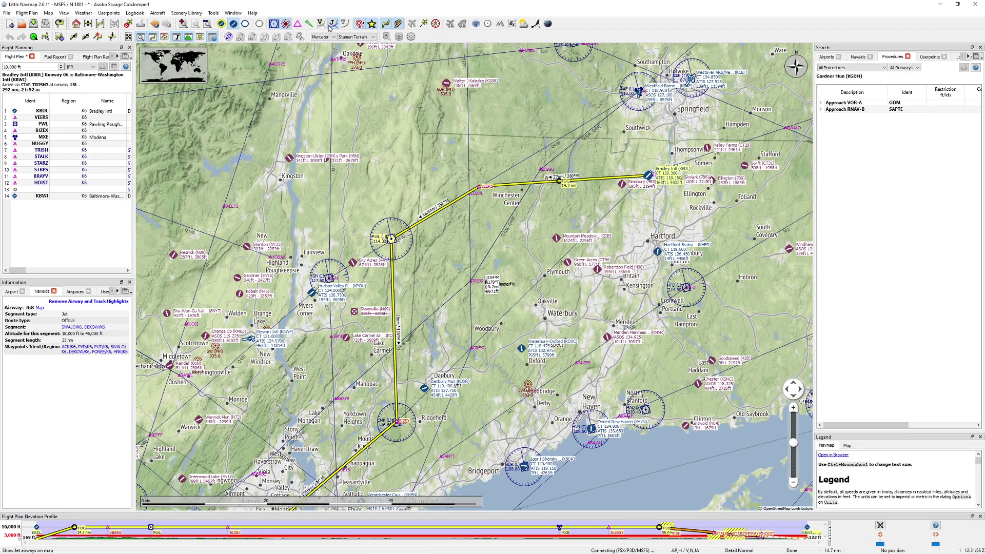
left_click_drag(451, 279, 471, 207)
left_click_drag(368, 259, 418, 232)
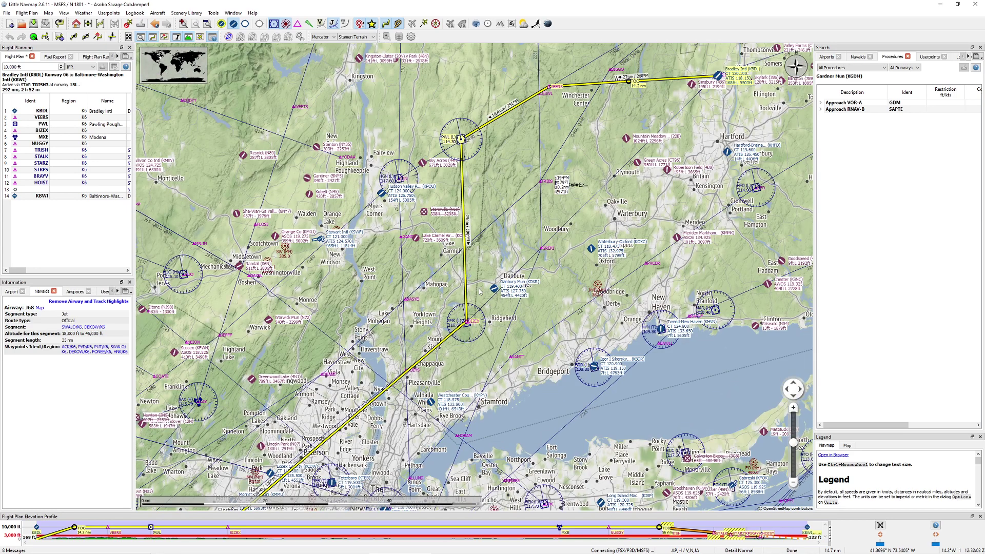
left_click(406, 282)
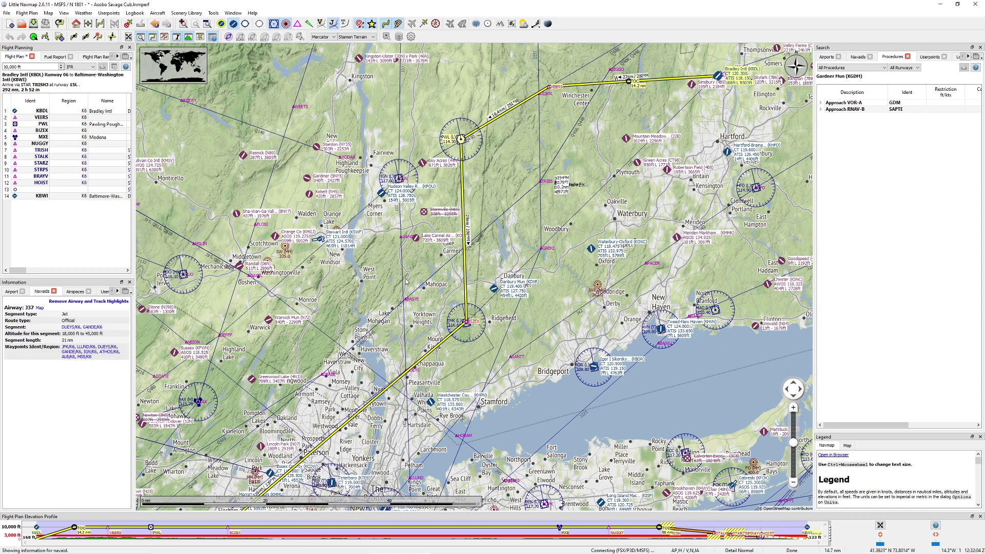
left_click_drag(466, 280, 392, 339)
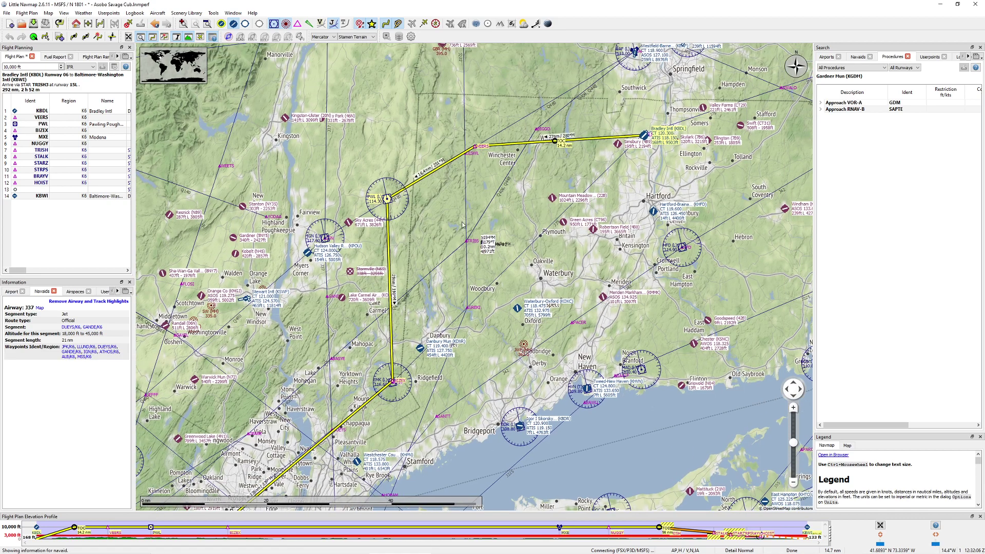
left_click(467, 200)
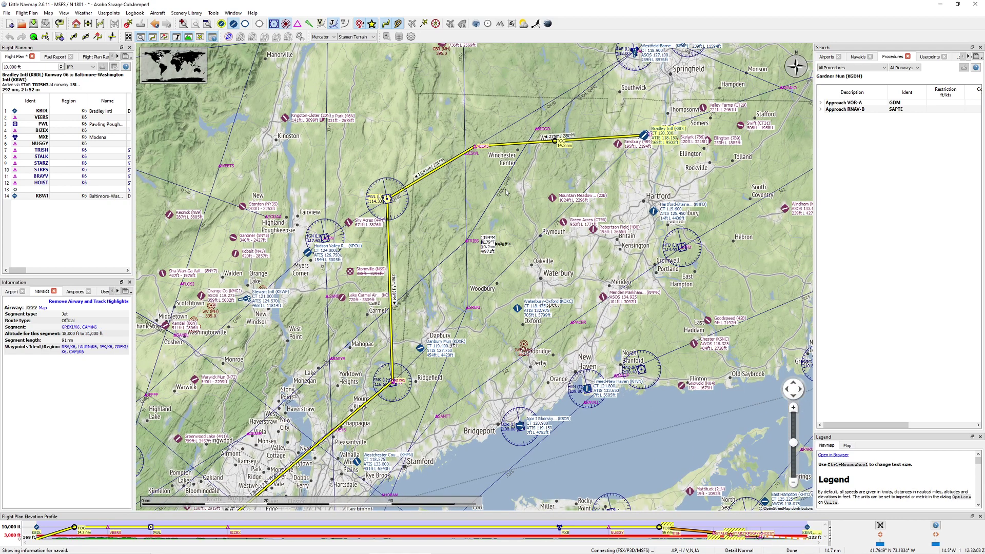
left_click_drag(440, 224, 489, 84)
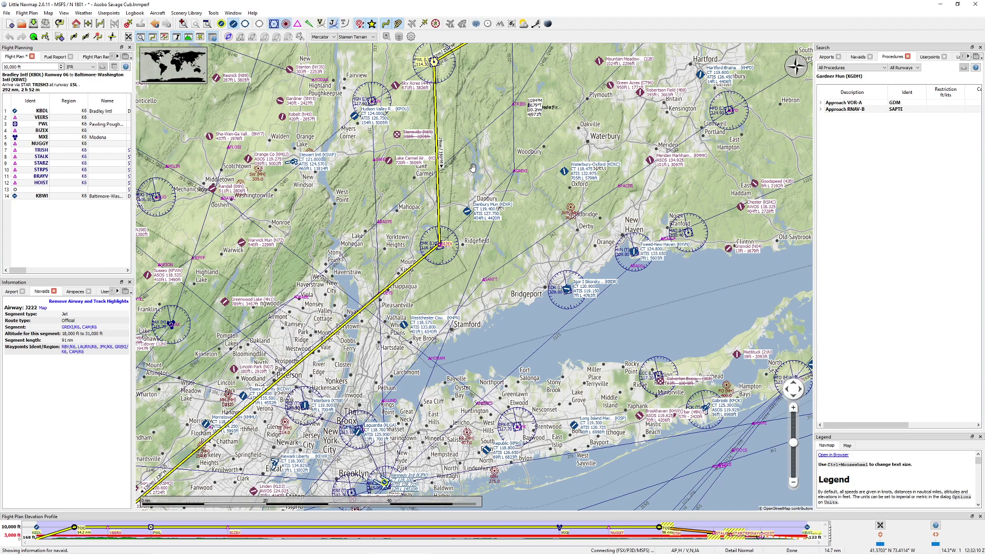
scroll(463, 324, "down", 5)
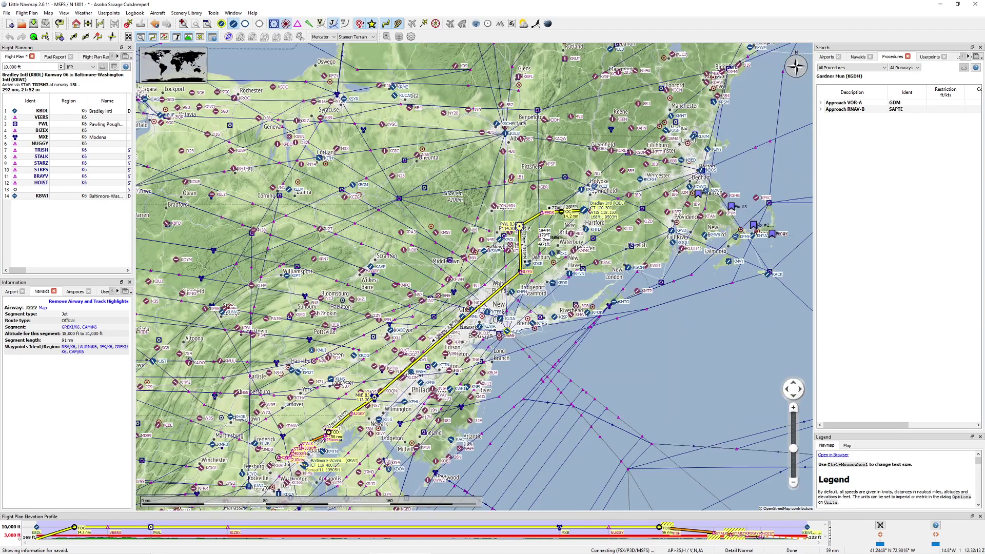
left_click_drag(557, 254, 553, 222)
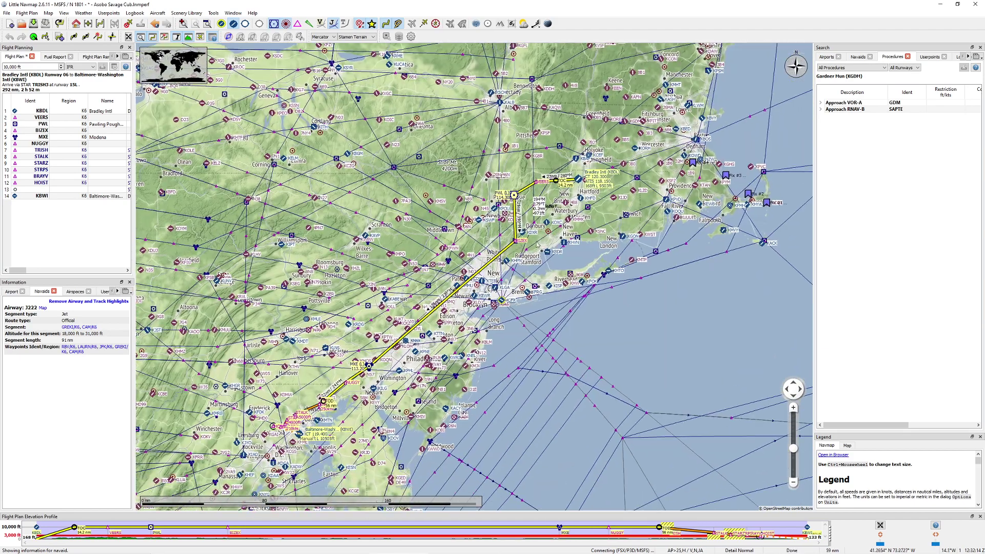
Step: Hide the jet airways and start a new empty flight plan without saving the current one
left_click(333, 26)
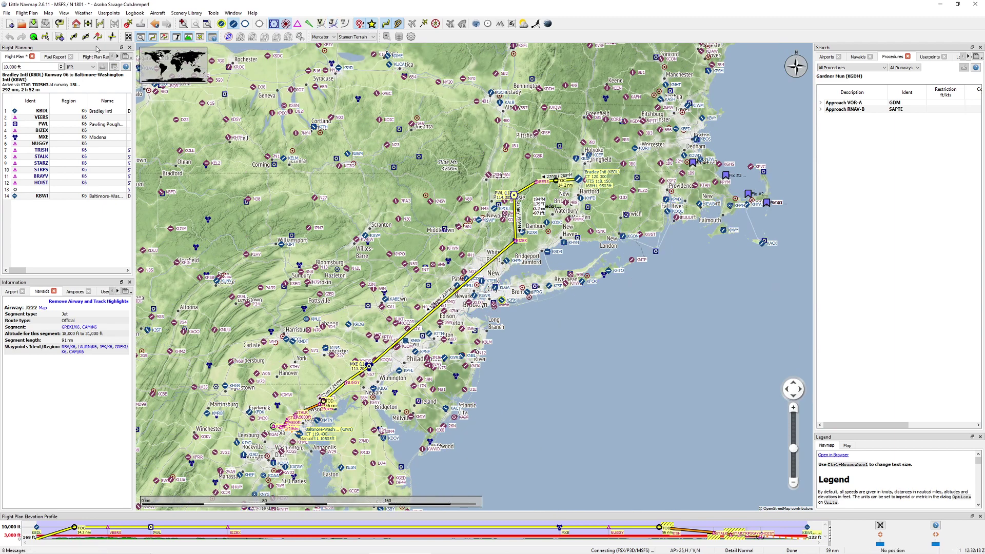
left_click(10, 23)
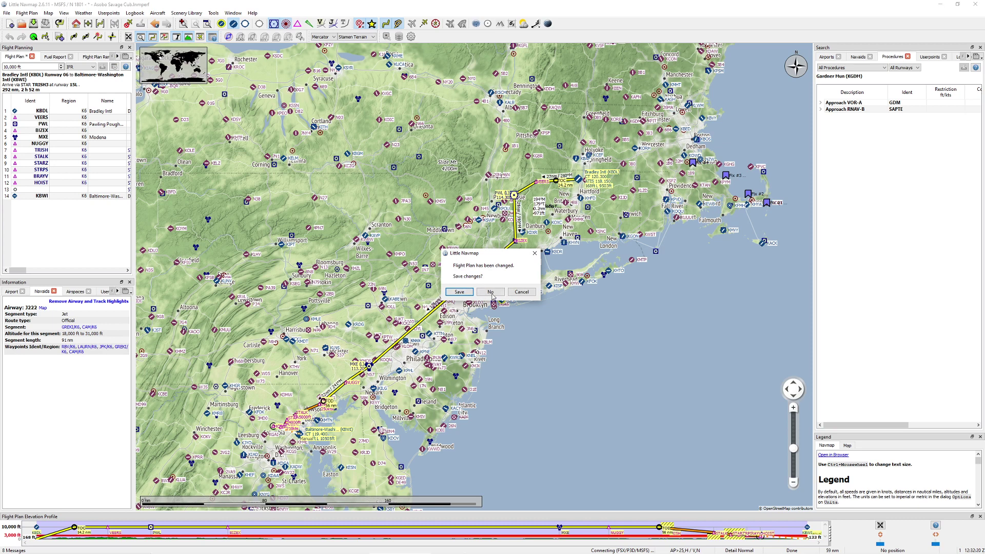
left_click(491, 293)
right_click(579, 180)
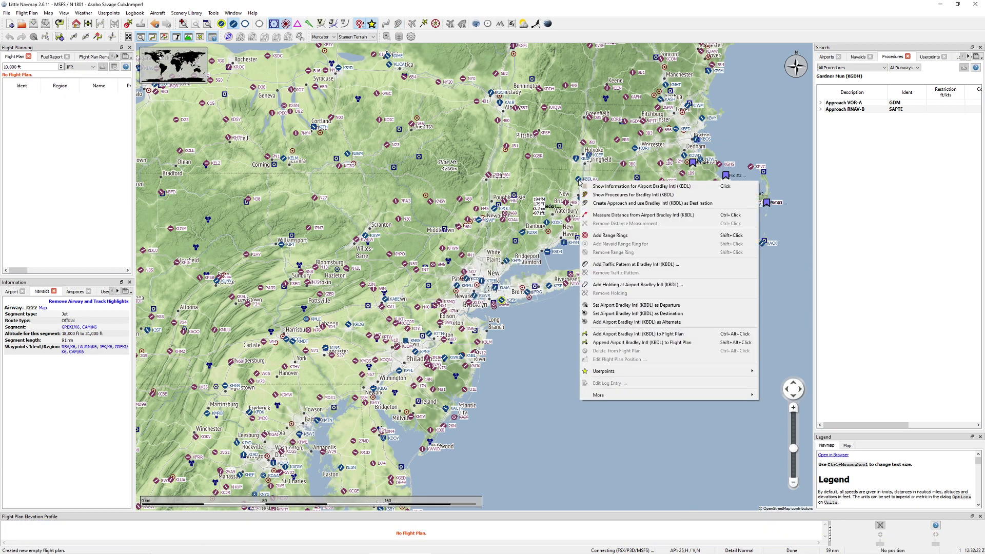
left_click(658, 307)
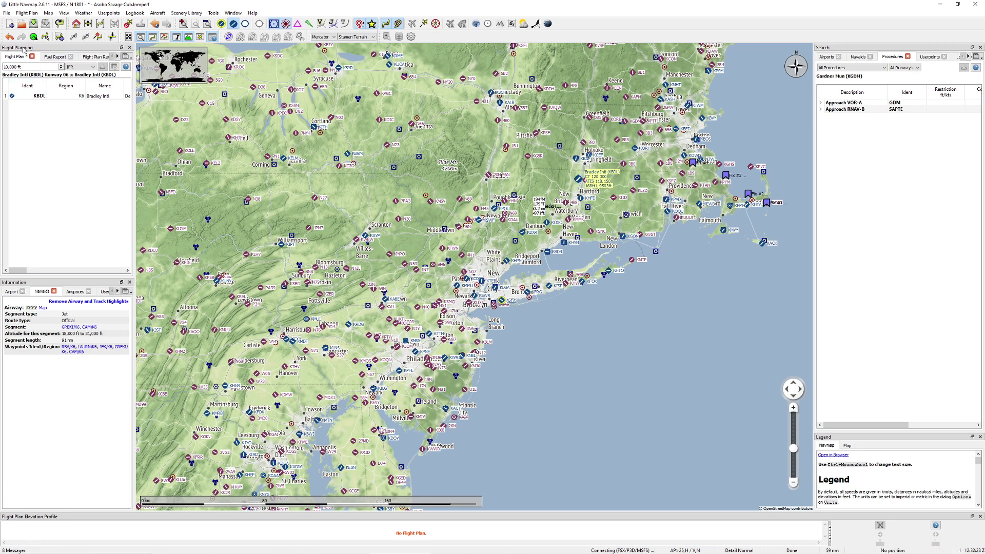
left_click(10, 25)
left_click(490, 291)
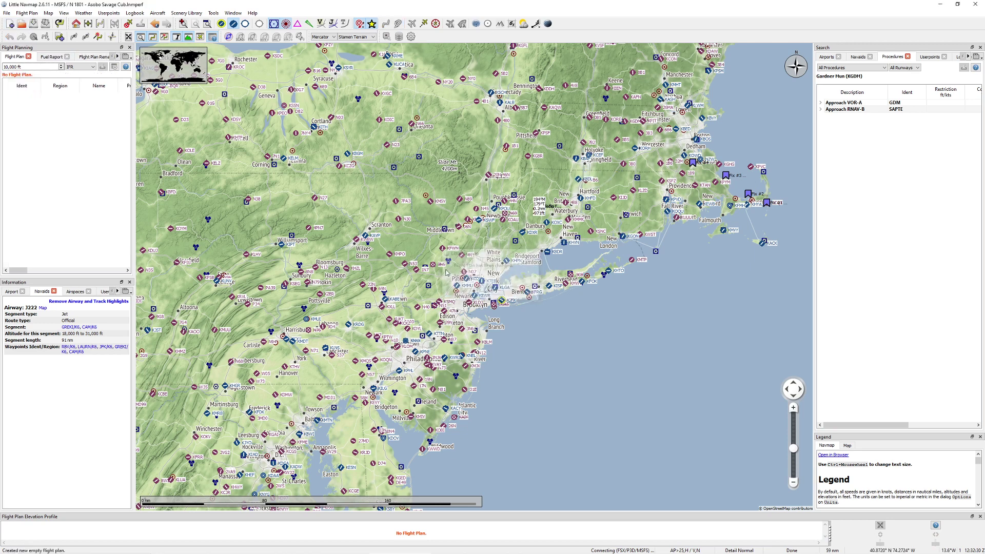
Step: Create a new direct flight plan from a route description containing only KBDL and KBWI
left_click(60, 37)
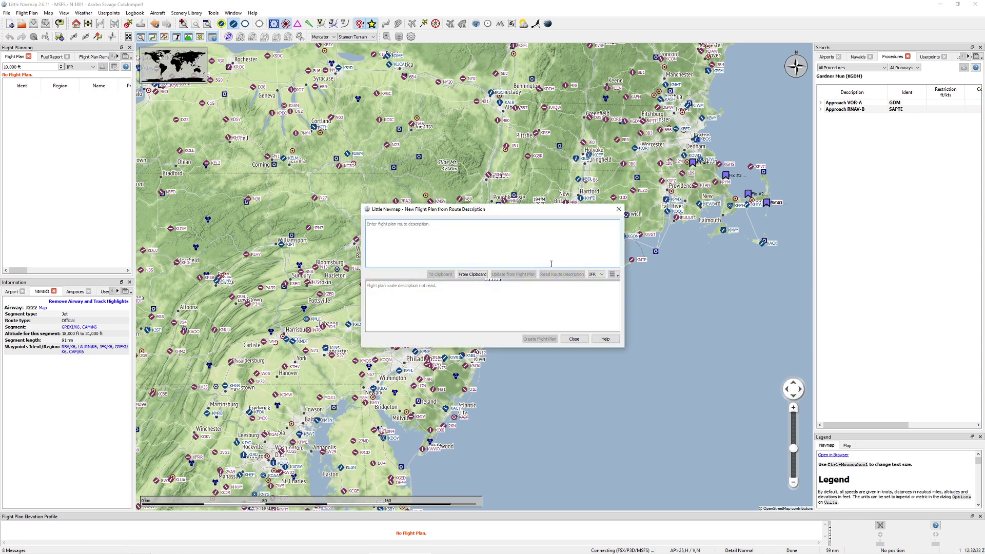
type("kbdl kbwi")
left_click(552, 274)
left_click(539, 338)
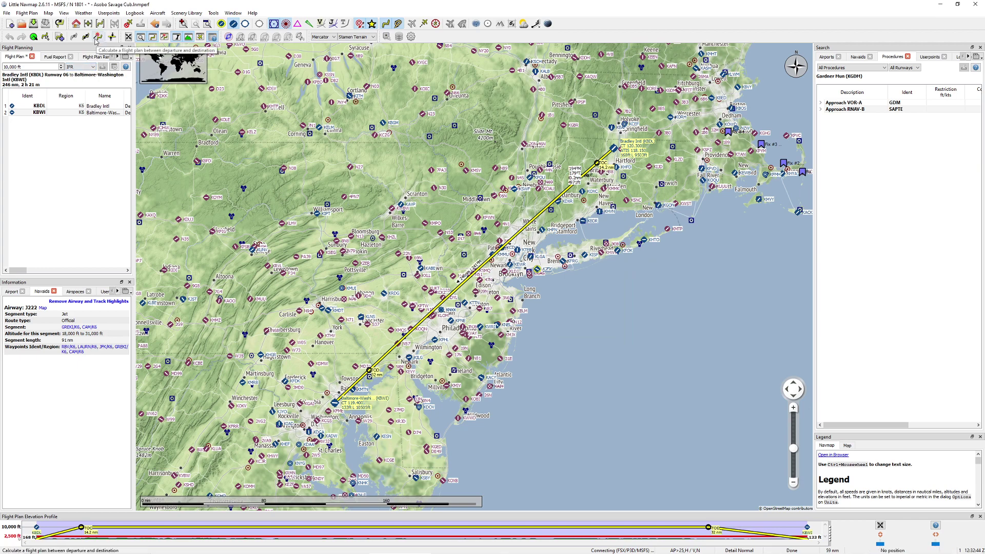
Step: Calculate the route from departure to destination at 36,000 ft cruise altitude, using all airways without avoiding RNAV airways
left_click(97, 38)
left_click_drag(475, 132, 333, 117)
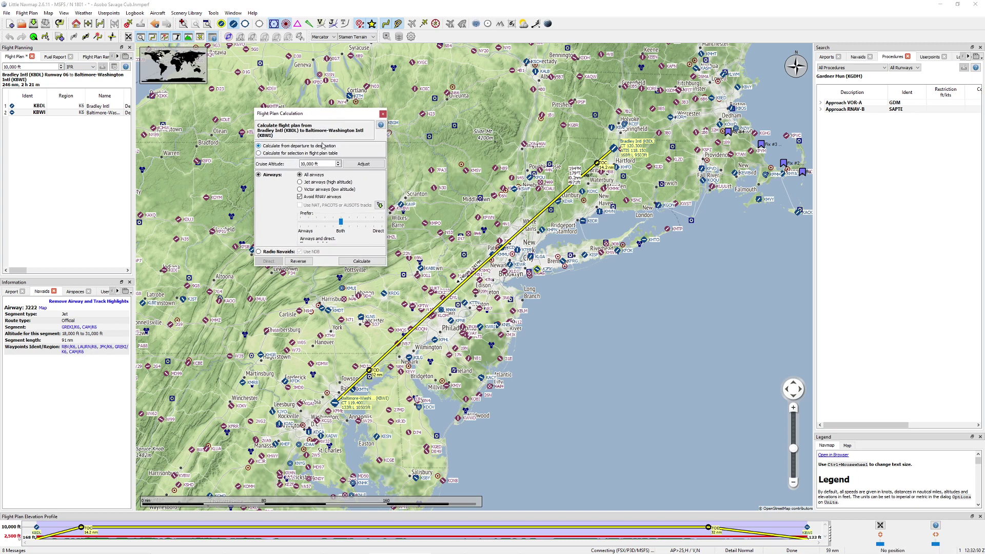
triple_click(319, 163)
type("36000")
left_click(368, 163)
left_click(325, 198)
left_click_drag(384, 266, 395, 292)
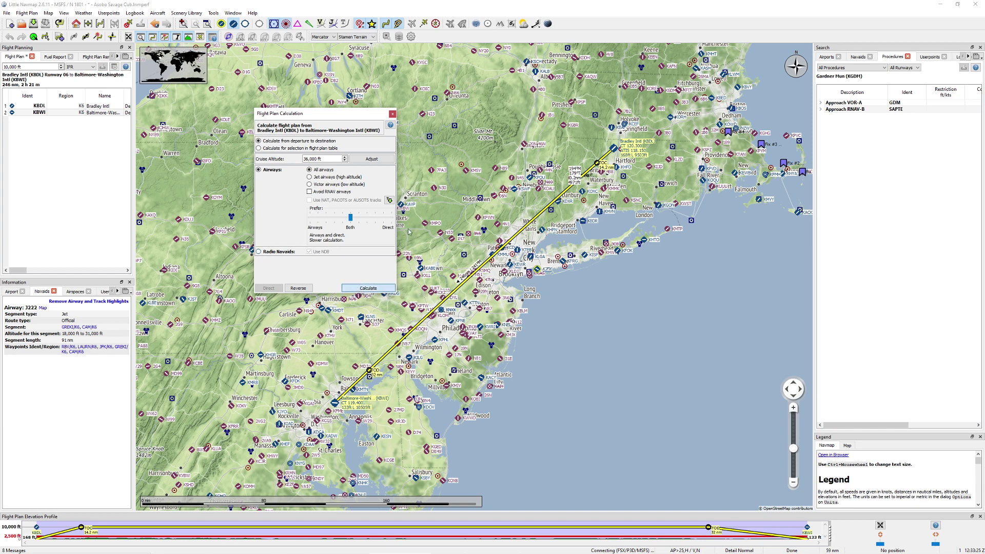
left_click(393, 115)
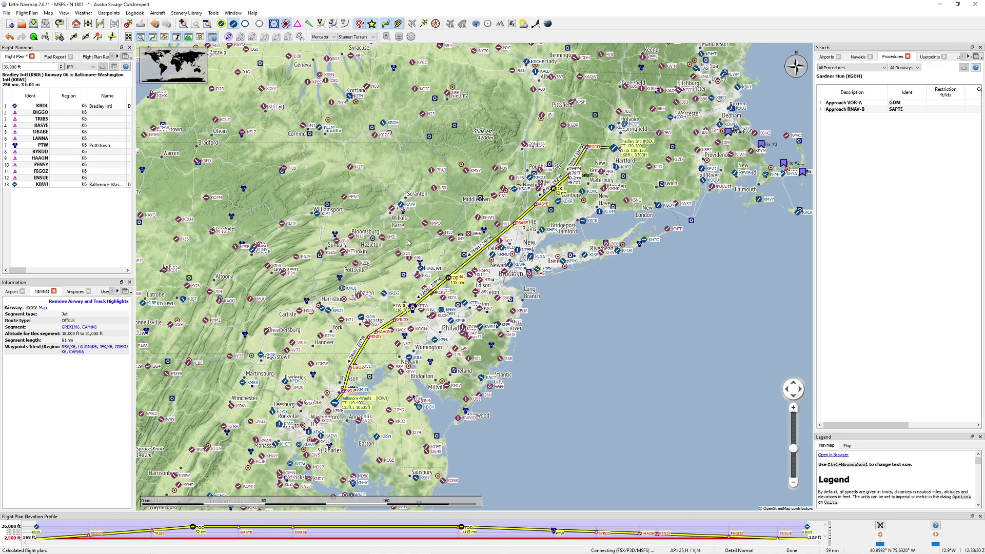
Step: Look over the calculated route and list the departure procedures for Bradley Intl (KBDL)
left_click_drag(382, 236, 402, 219)
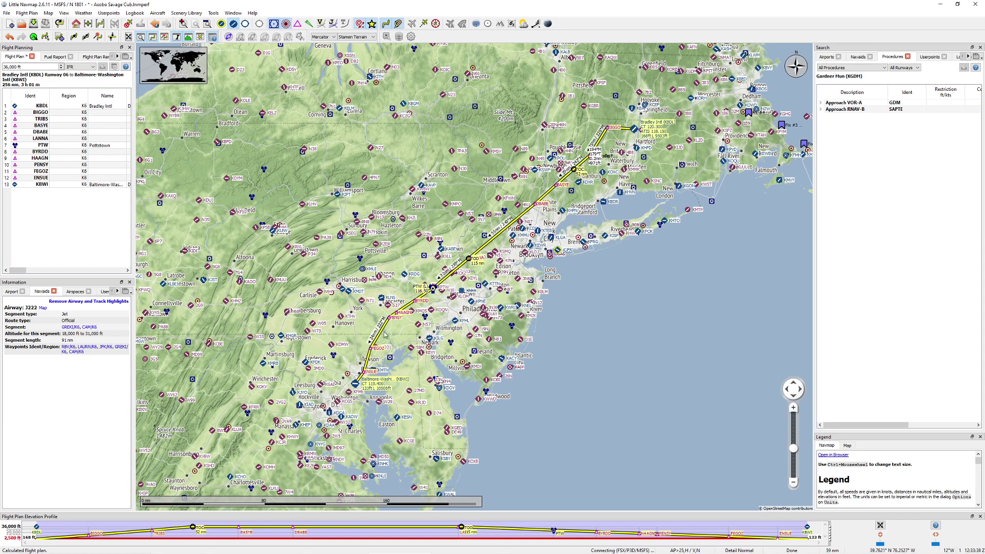
scroll(375, 385, "up", 2)
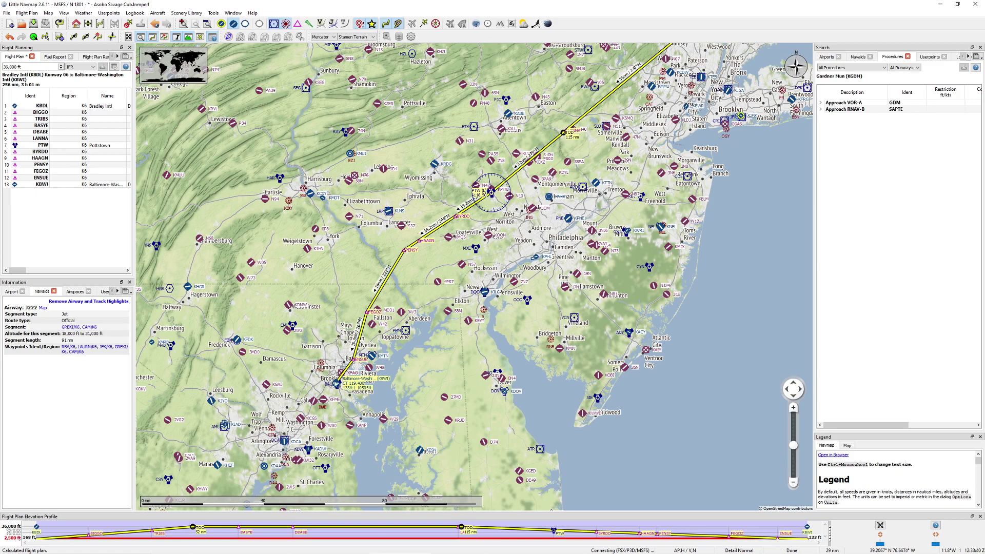
scroll(673, 178, "down", 2)
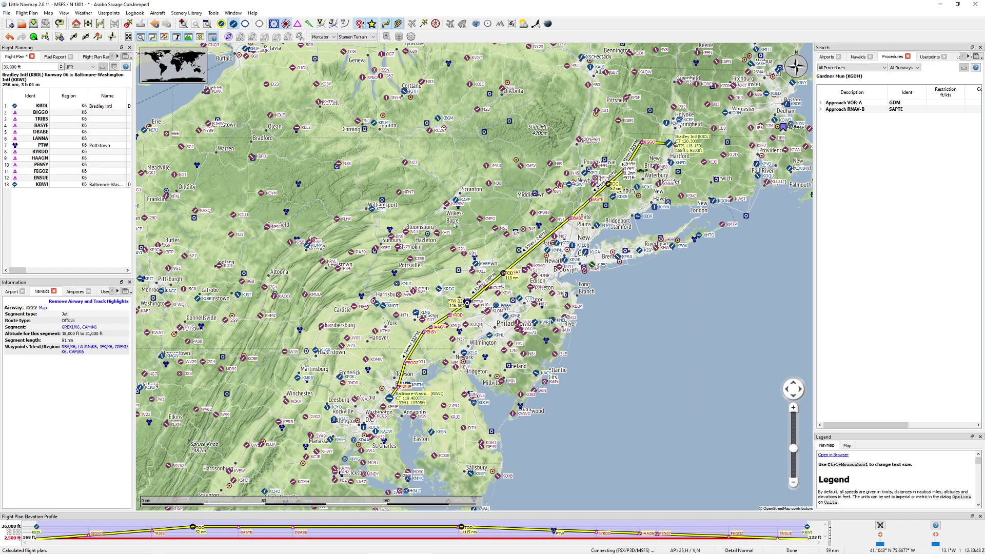
left_click_drag(403, 200, 402, 216)
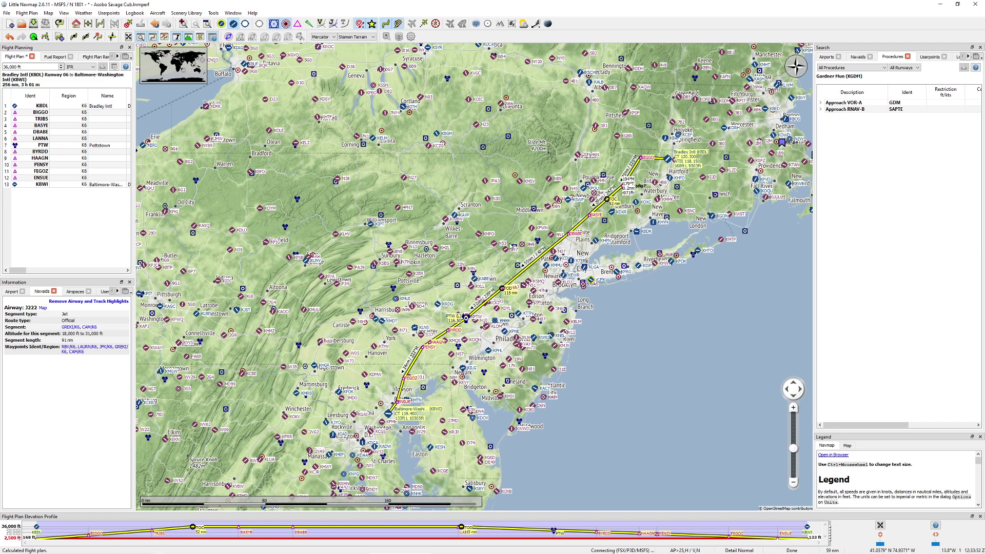
key("Right")
key("Right")
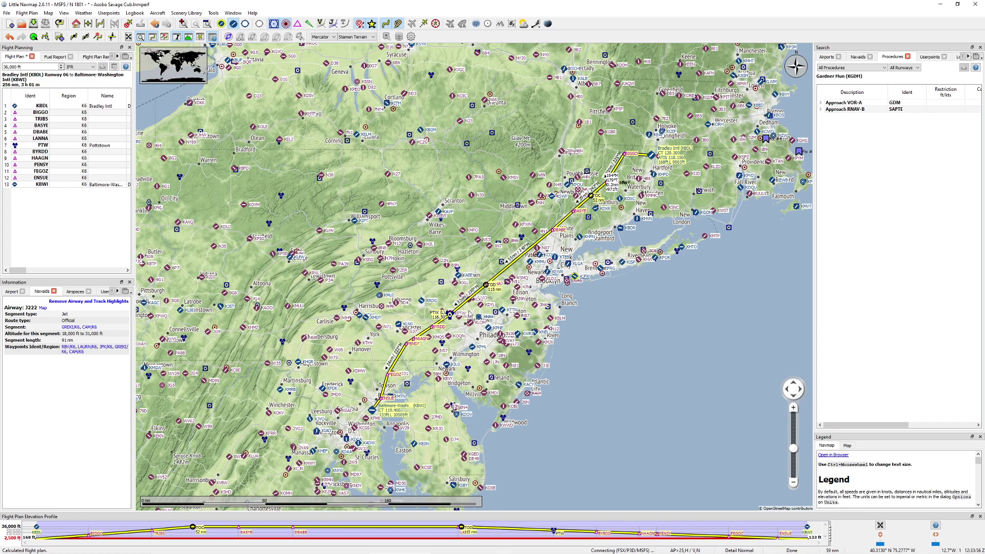
left_click(653, 159)
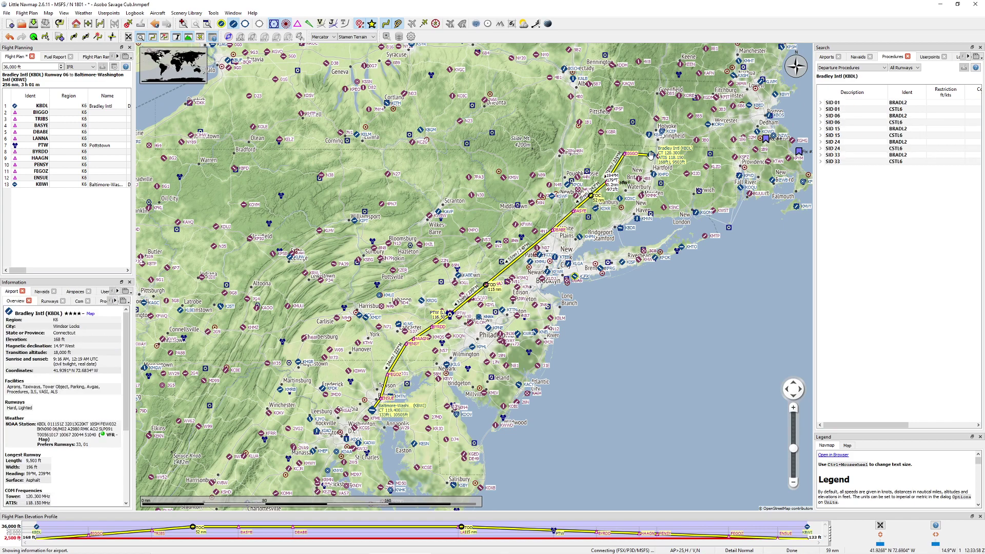
right_click(653, 159)
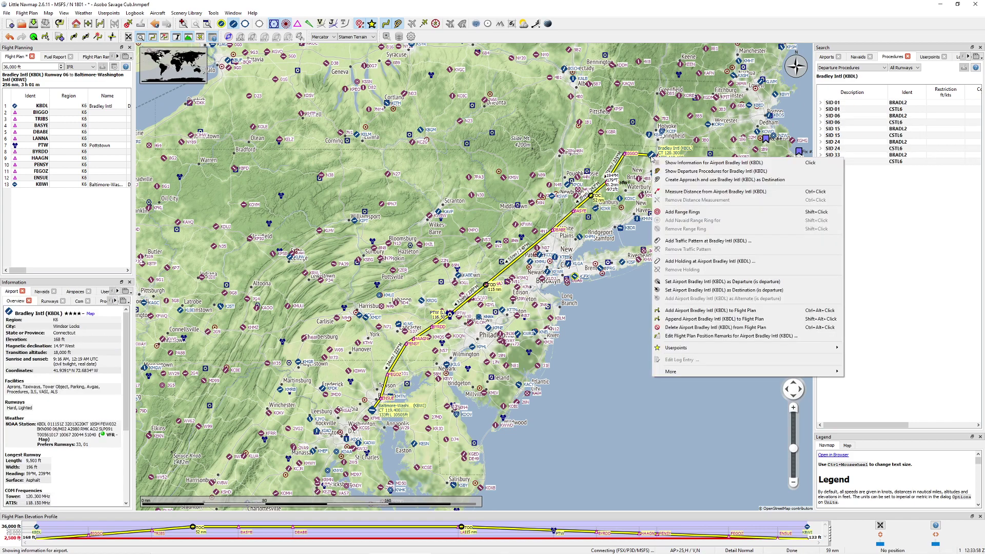
left_click(687, 171)
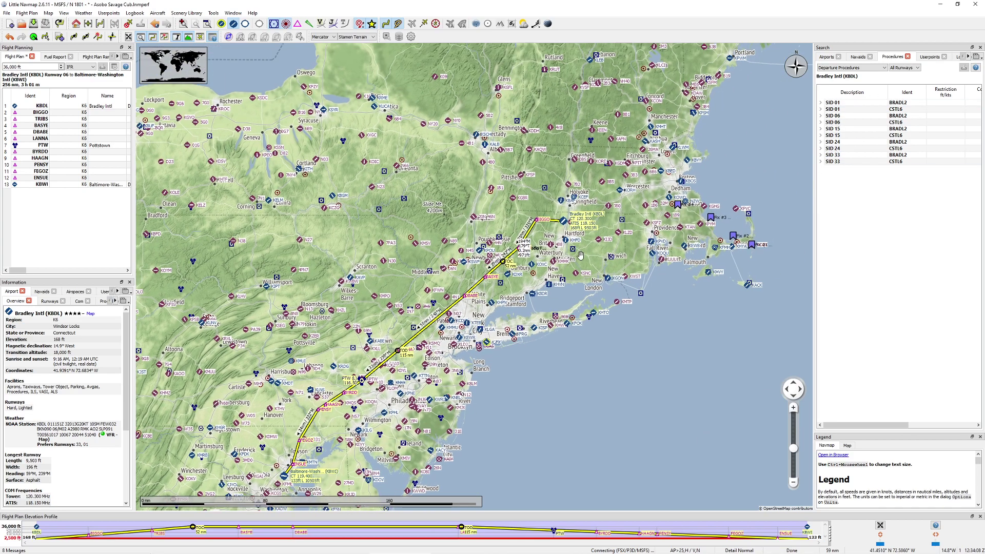
Step: Preview the runway 01 departures BRADL2 and CSTL6 on the map and compare their paths with the route
scroll(662, 210, "up", 5)
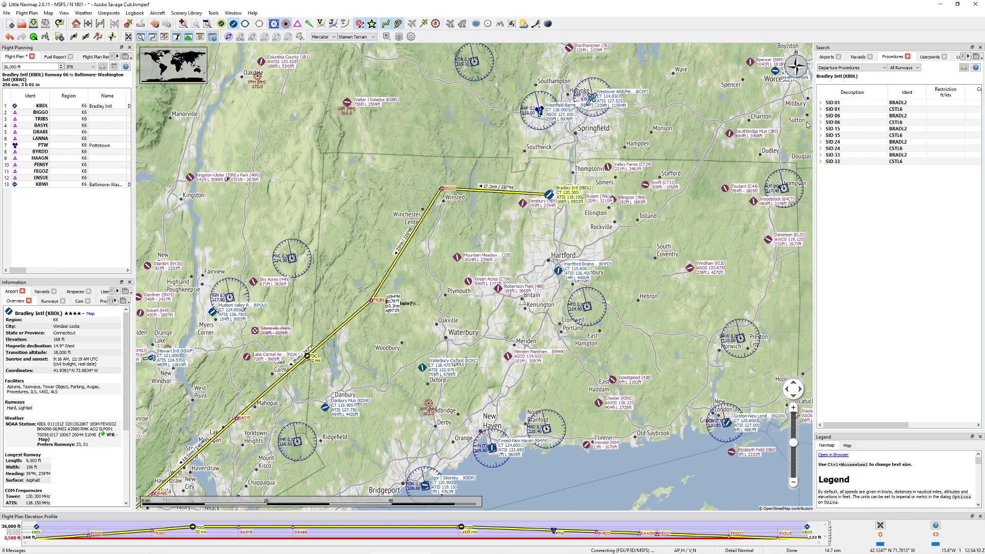
left_click(842, 102)
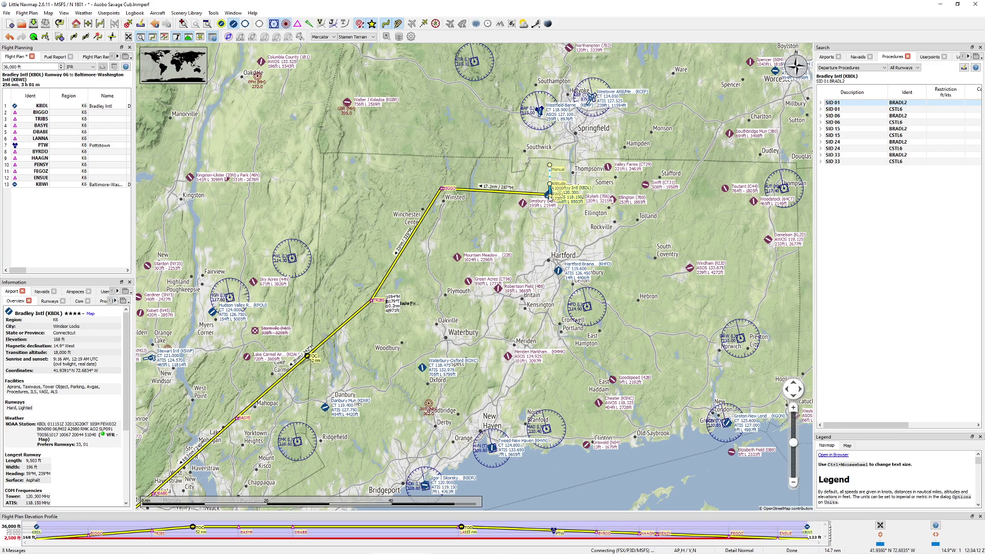
left_click(836, 109)
scroll(677, 262, "down", 2)
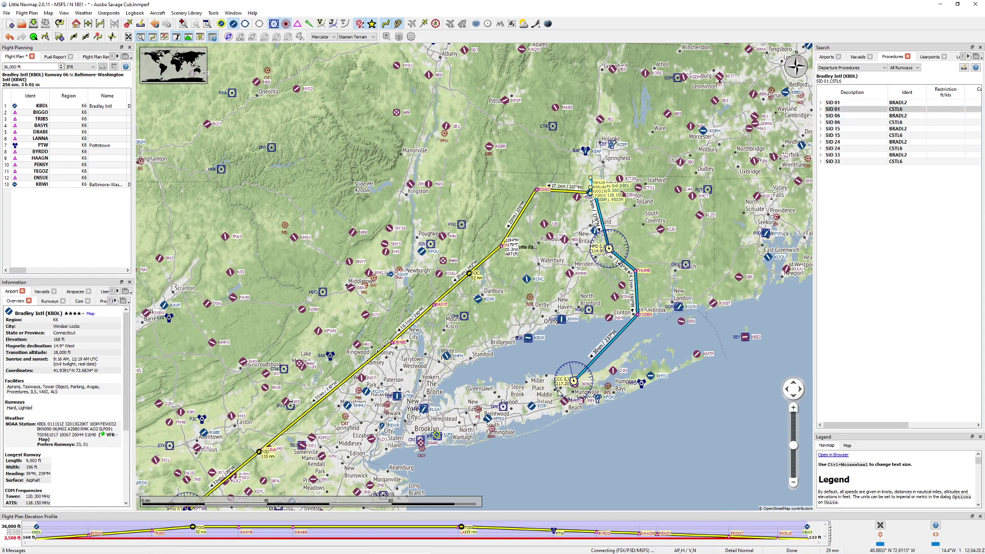
left_click_drag(680, 328, 716, 130)
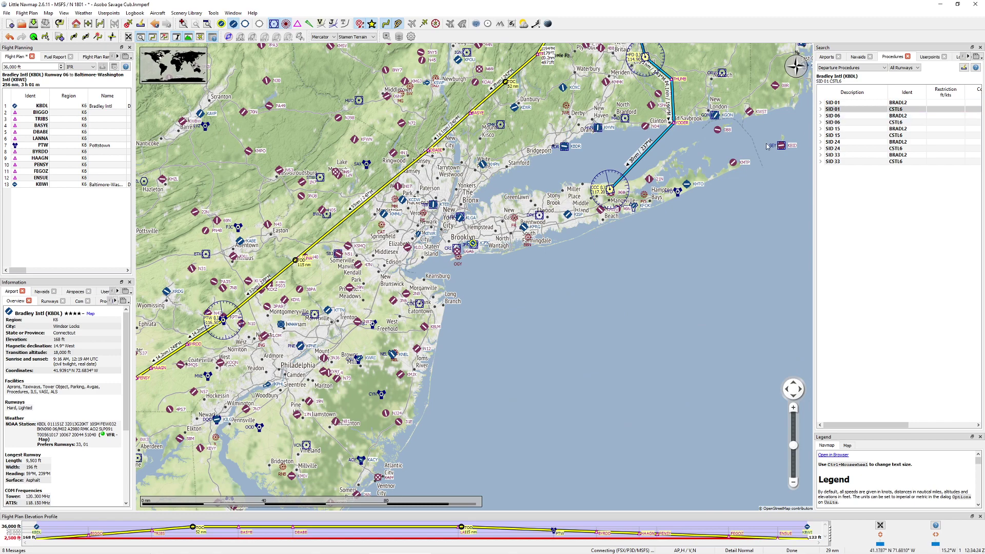
left_click_drag(800, 102, 758, 176)
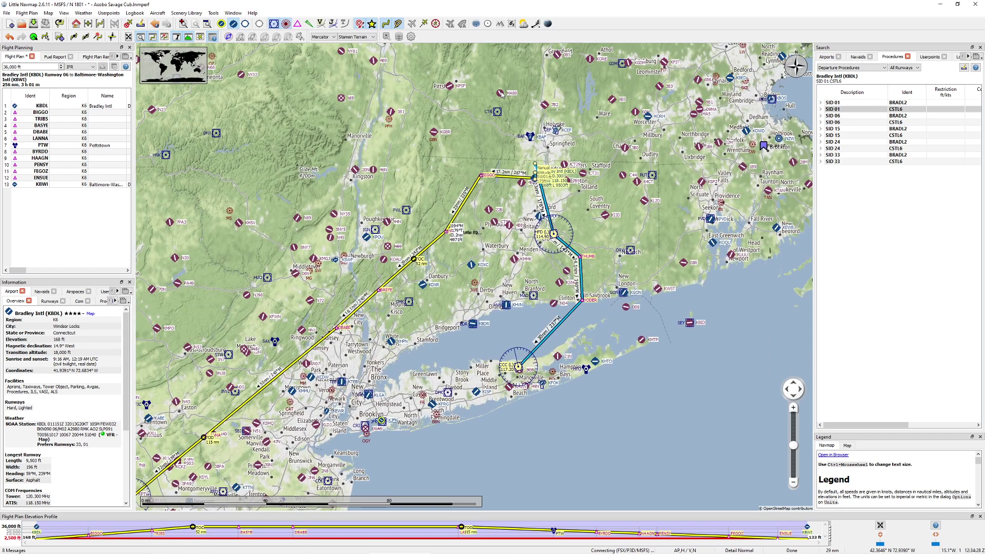
Step: Show wind barbs on the map and check the wind around Bradley Intl
left_click(536, 24)
left_click(564, 59)
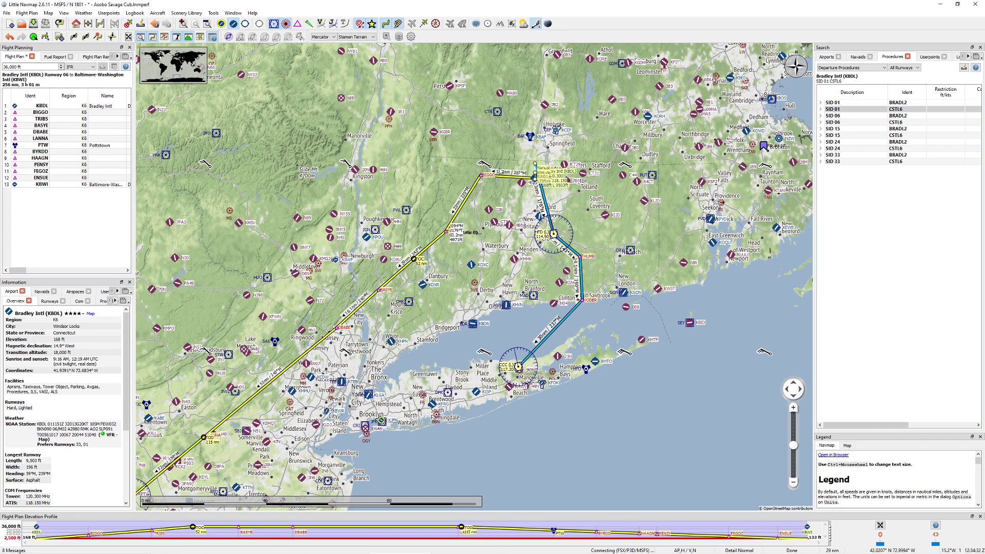
scroll(551, 178, "up", 2)
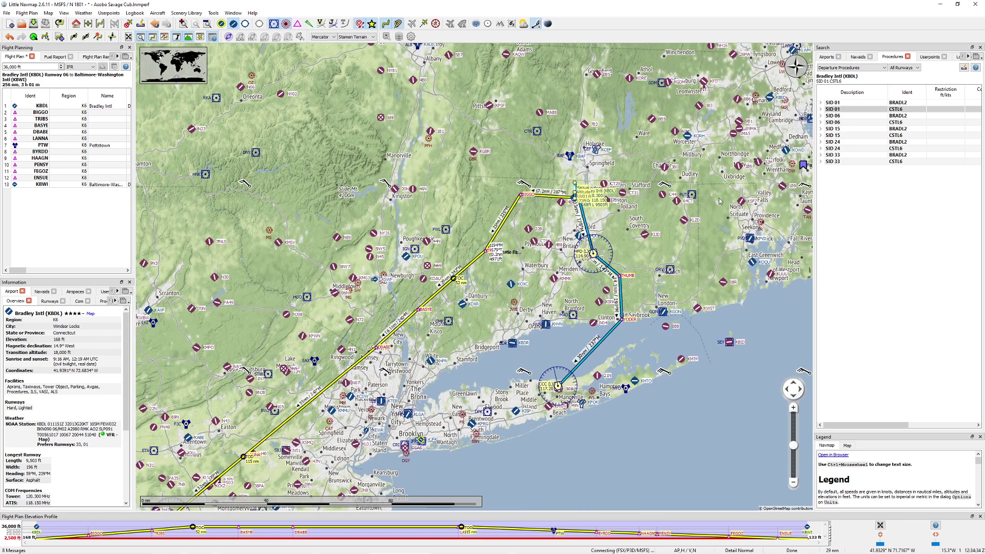
scroll(630, 220, "down", 2)
Step: Preview the SID 33 BRADL2 departure and insert it into the flight plan
left_click(882, 155)
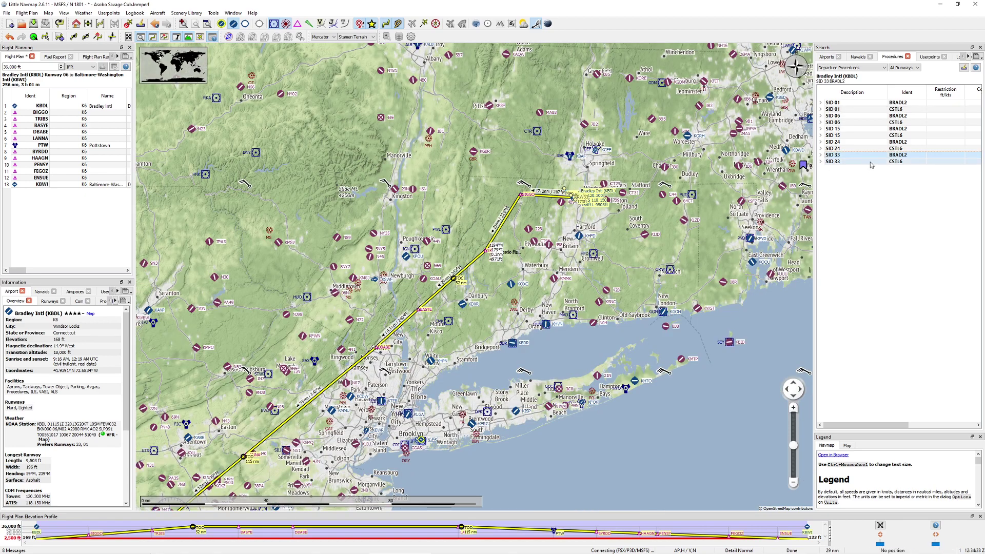
left_click(821, 155)
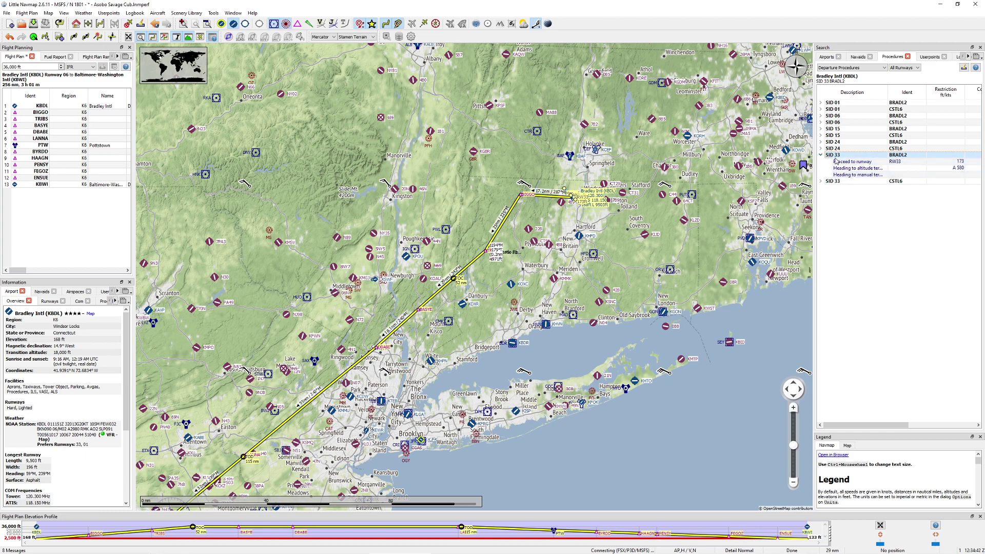
right_click(841, 158)
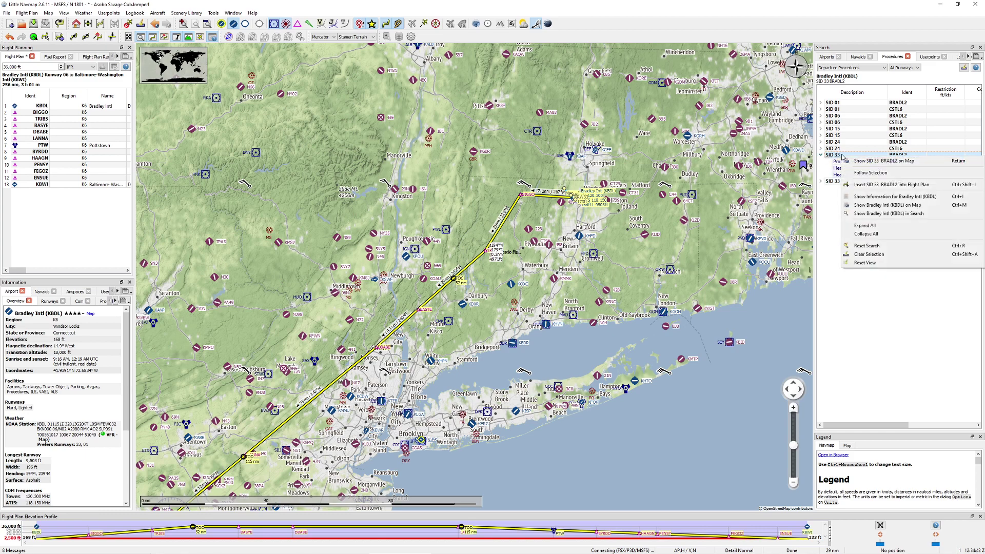
left_click(861, 185)
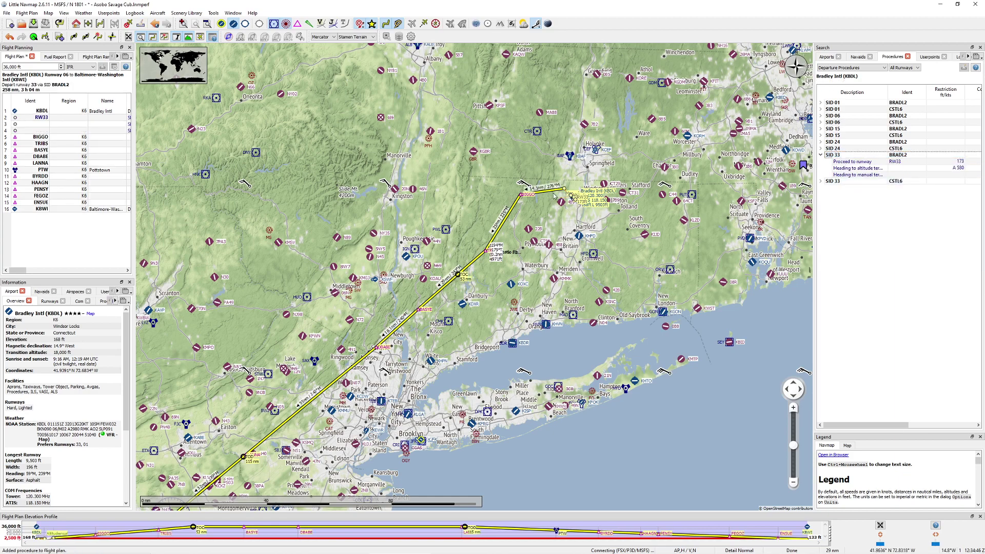
Step: List the arrival procedures for Baltimore-Washington Intl (KBWI)
left_click_drag(482, 325, 666, 284)
scroll(413, 224, "up", 2)
left_click_drag(586, 275, 621, 229)
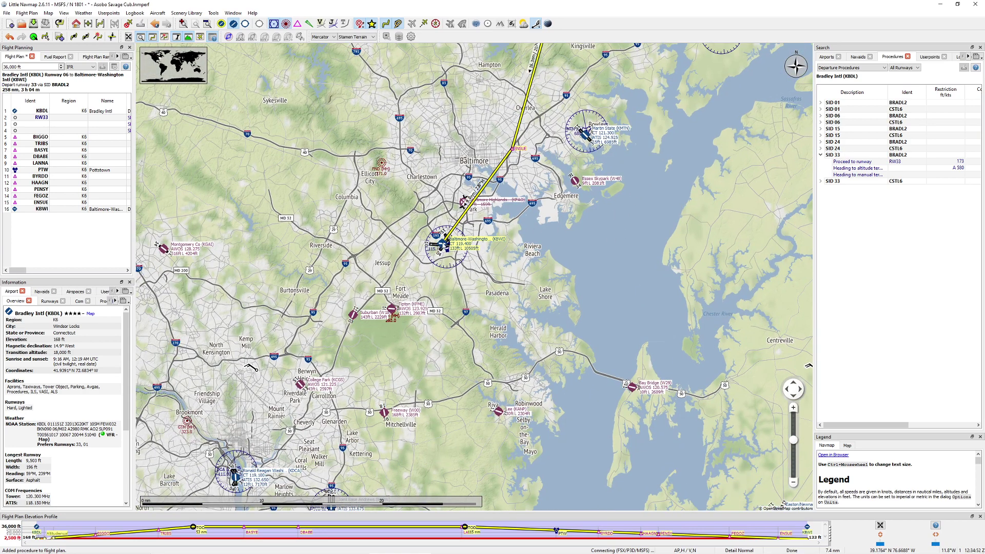
right_click(444, 245)
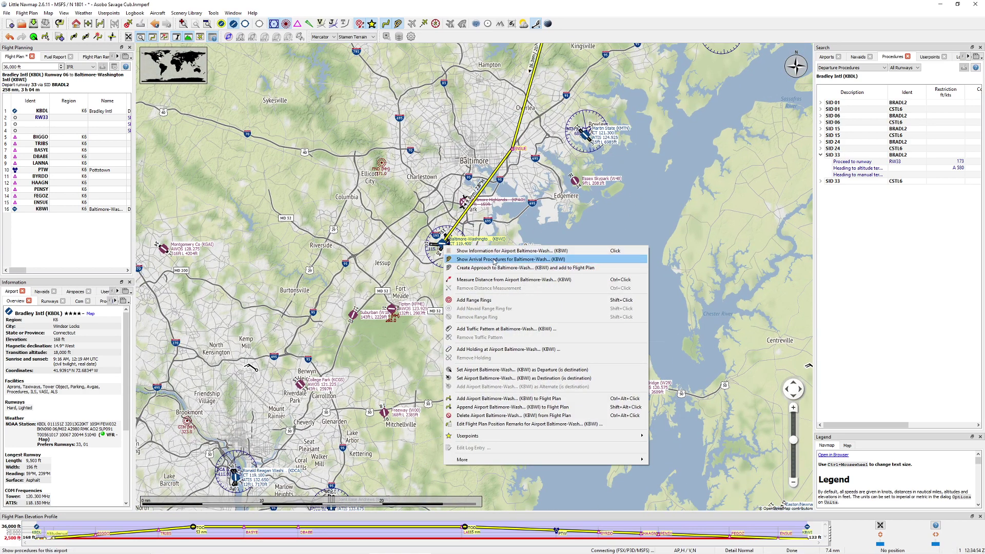
left_click(494, 261)
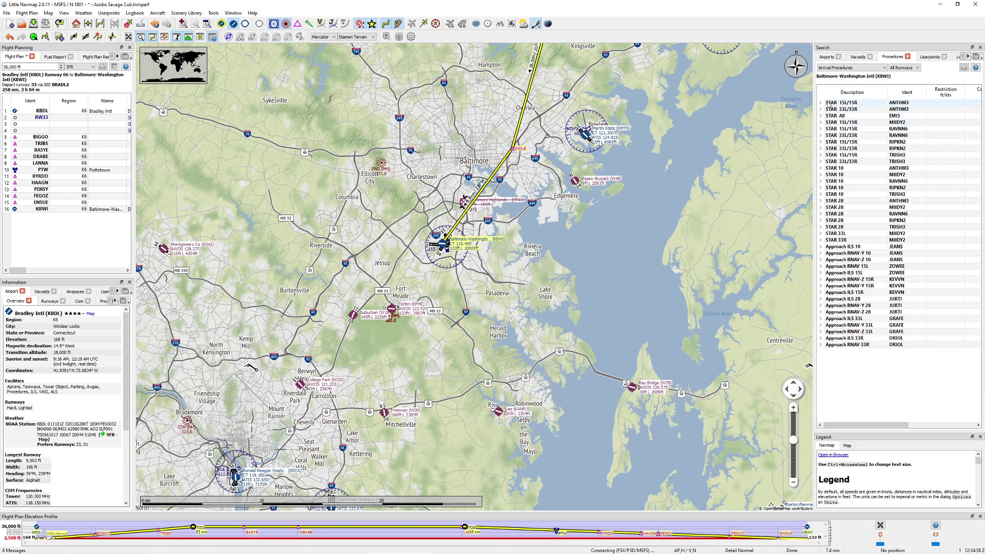
Step: Preview the 15L/15R arrivals RAVNN6 and RIPKN2 on the map and compare them with the route's final legs
left_click(841, 129)
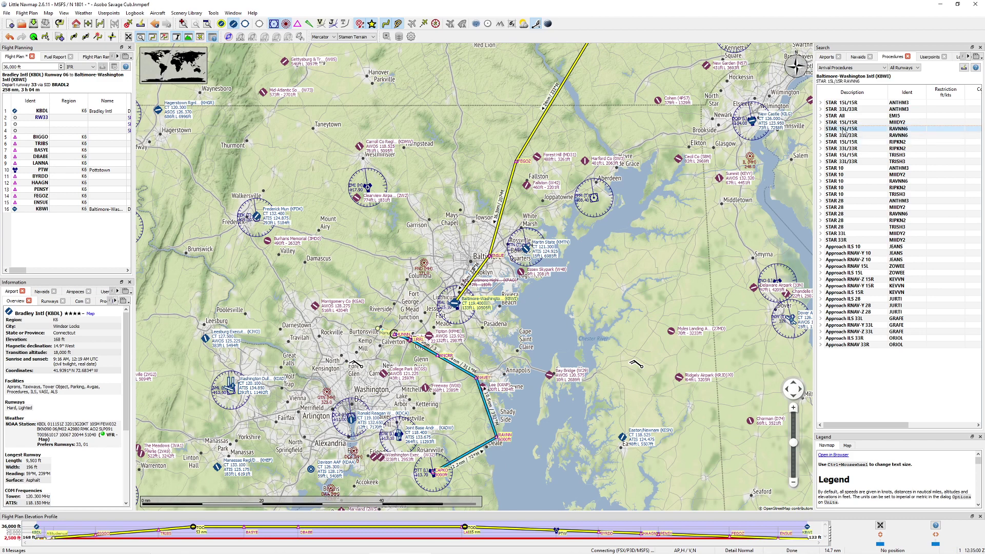
scroll(676, 226, "down", 2)
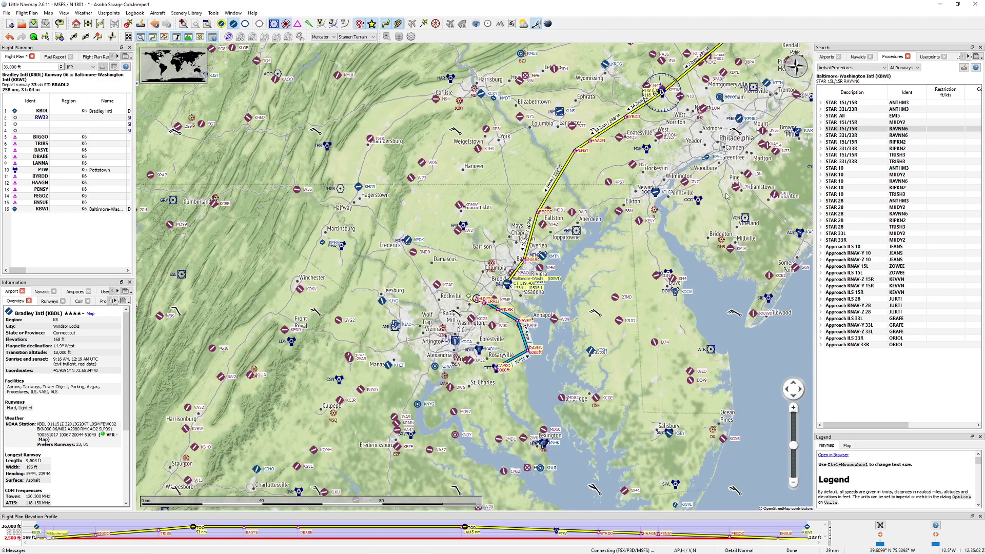
left_click(844, 142)
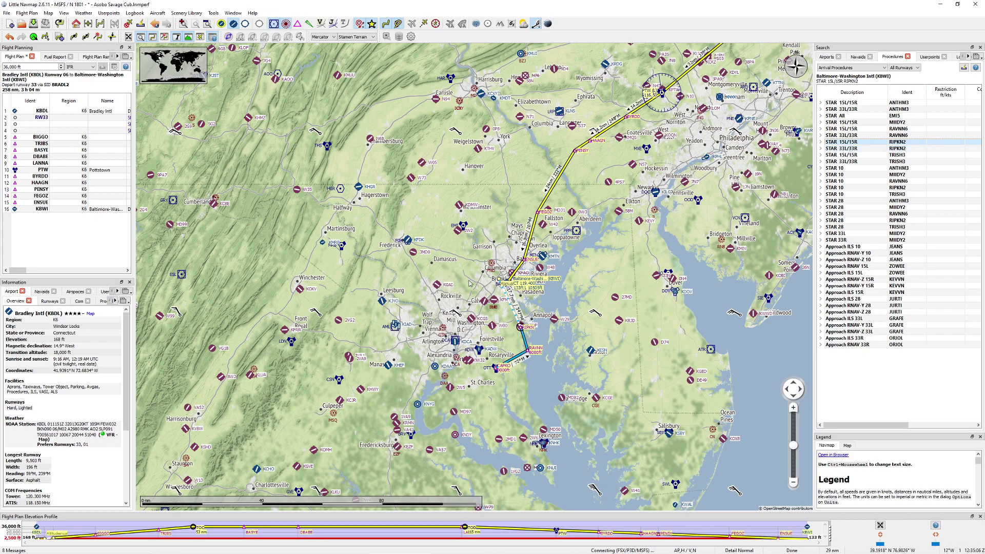
scroll(470, 284, "up", 6)
left_click_drag(614, 256, 403, 286)
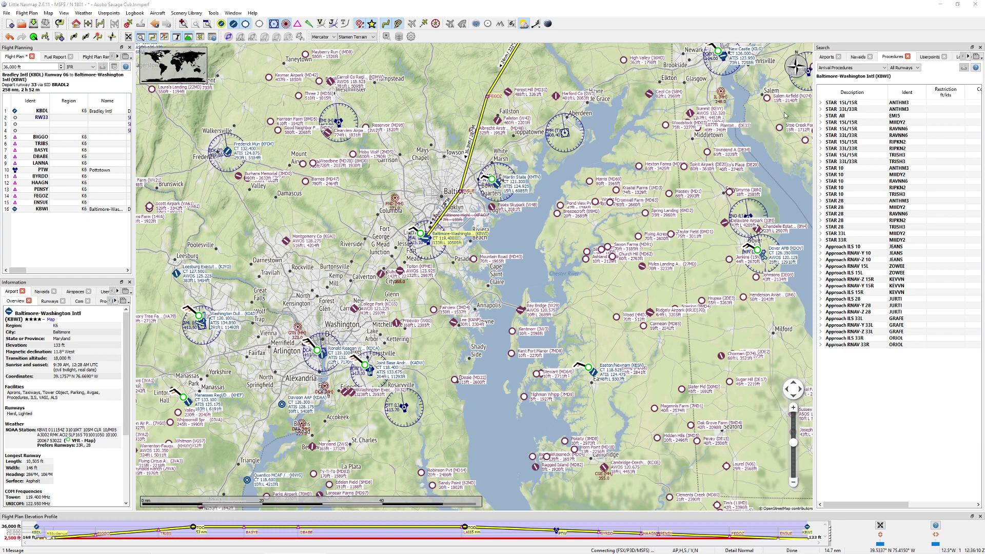
Step: Compare the 33L/33R arrivals RAVNN6 and TRISH3, and insert TRISH3 into the flight plan for runway 33R
left_click(821, 135)
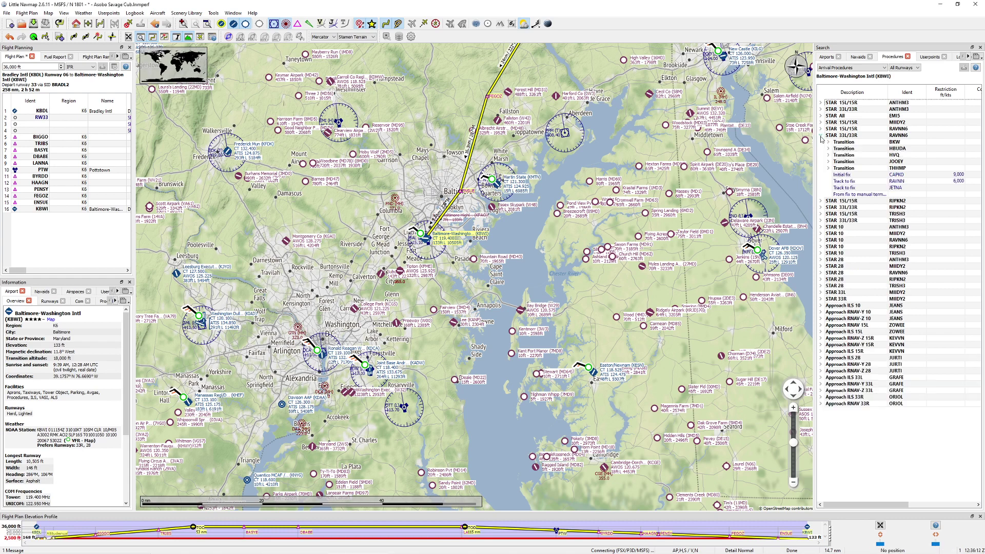
left_click(849, 136)
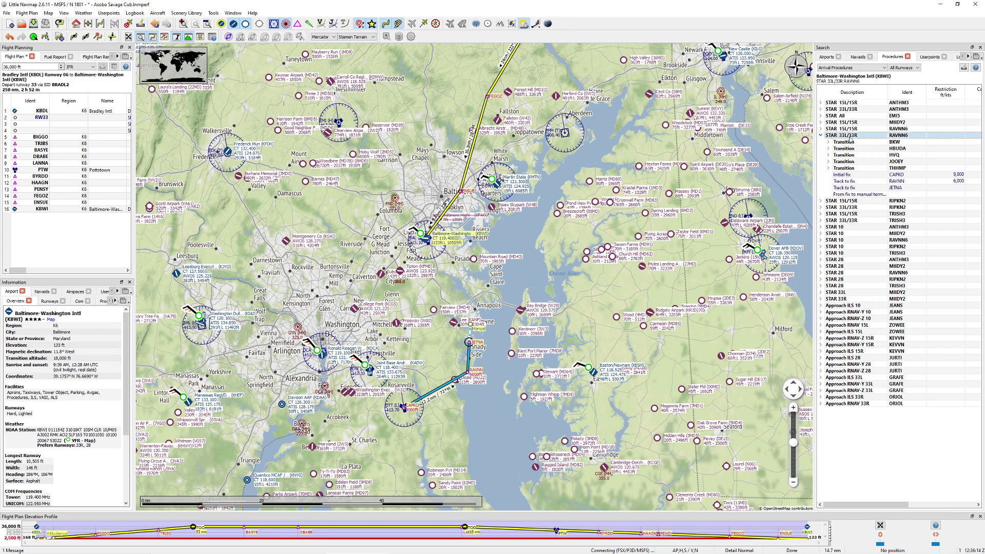
left_click(845, 221)
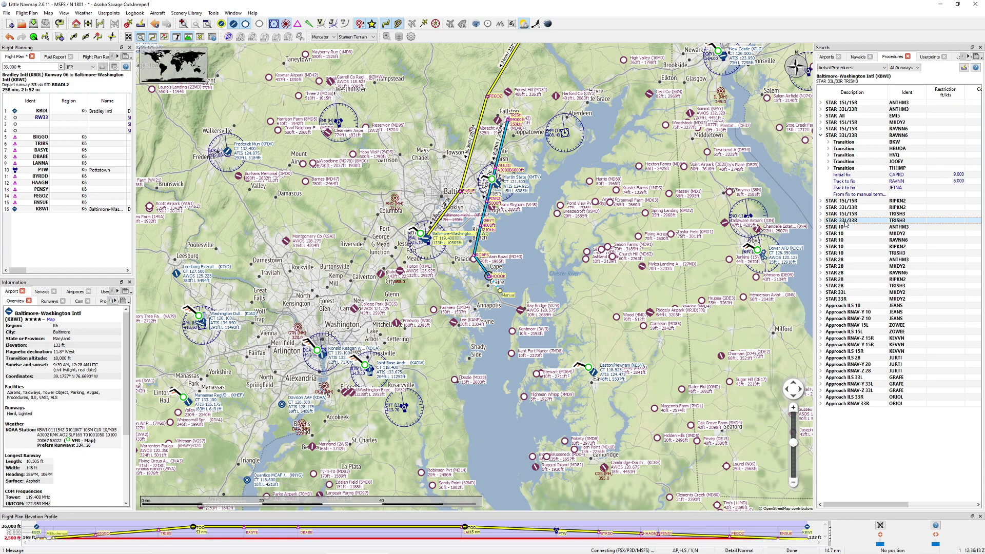
right_click(845, 223)
mouse_move(846, 253)
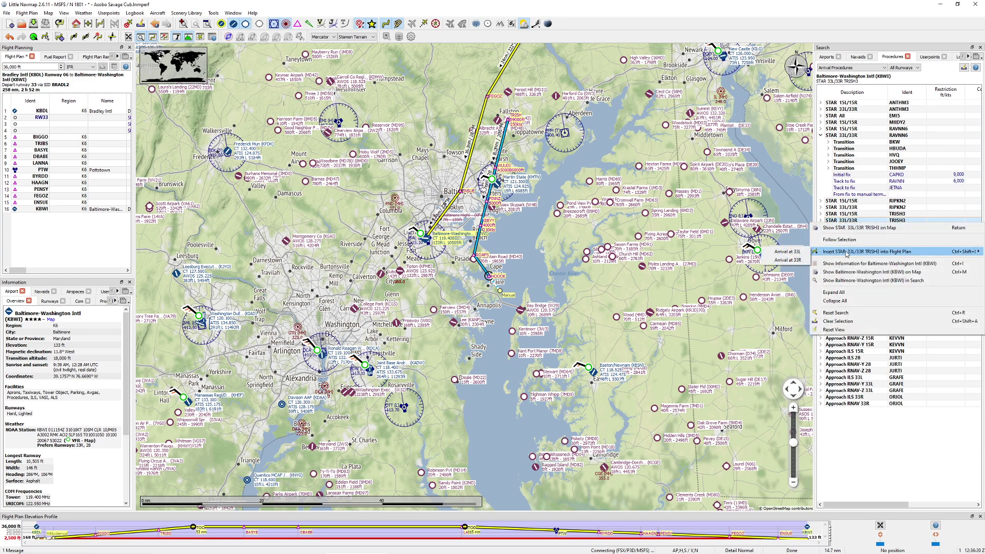
left_click(788, 260)
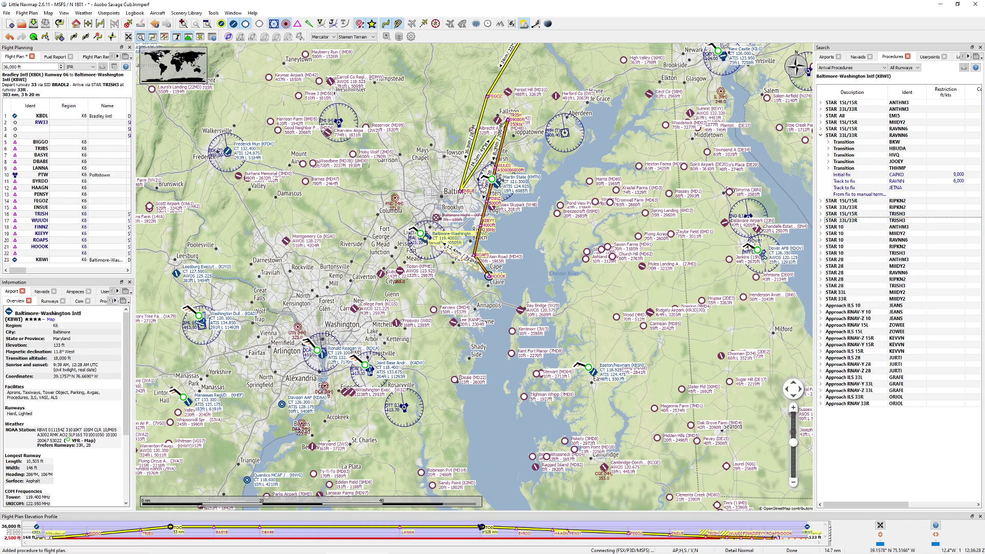
Step: Delete the waypoints ENSUE and FEGOZ from the flight plan so the route leads directly from PENSY to TRISH
left_click(40, 248)
key("Up")
key("Up")
key("Up")
key("Up")
key("Up")
key("Up")
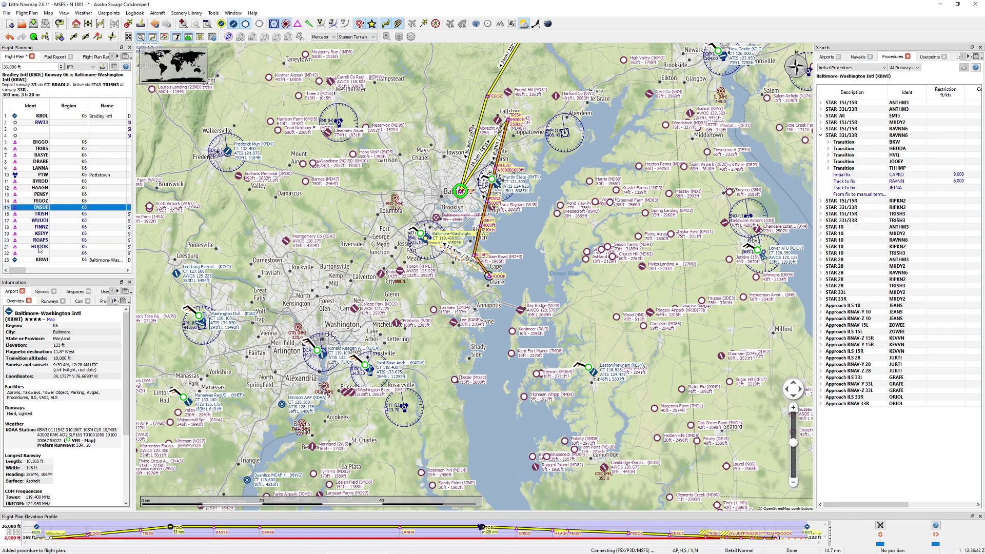
key("Delete")
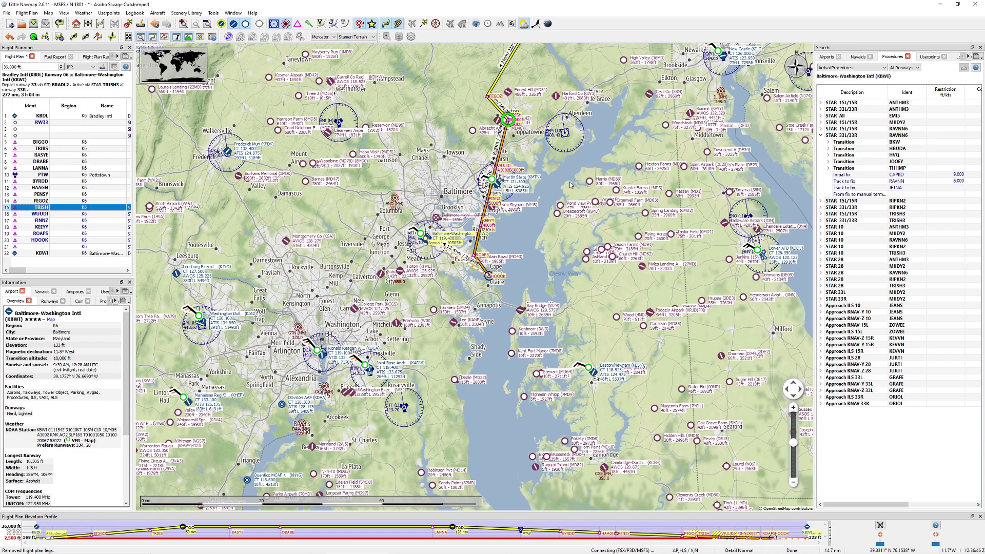
left_click_drag(502, 81, 468, 250)
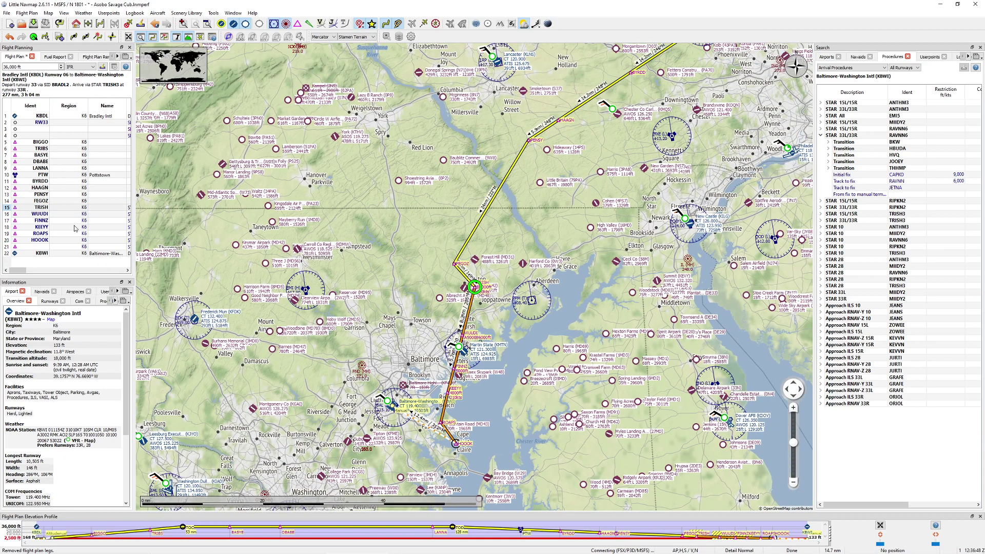
left_click(47, 201)
key("Delete")
left_click_drag(507, 191, 519, 151)
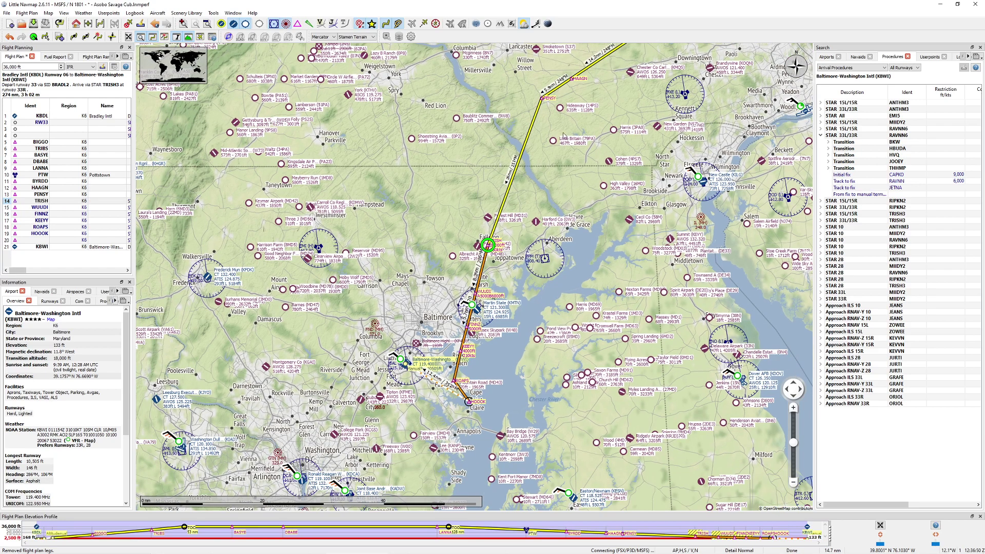
Step: Insert the ILS 33R ORIOL approach for Baltimore-Washington Intl into the flight plan
left_click_drag(519, 402, 518, 292)
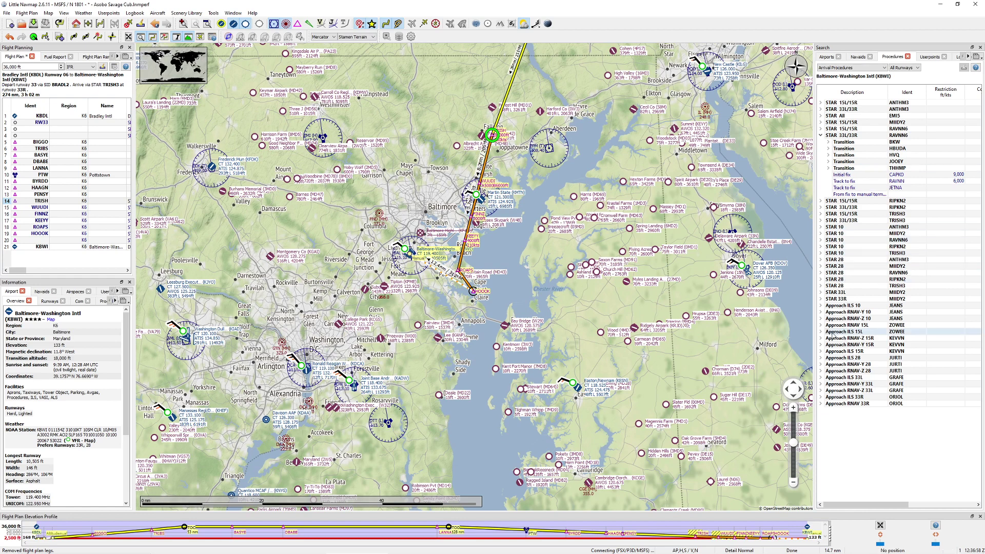
left_click(822, 397)
left_click(852, 397)
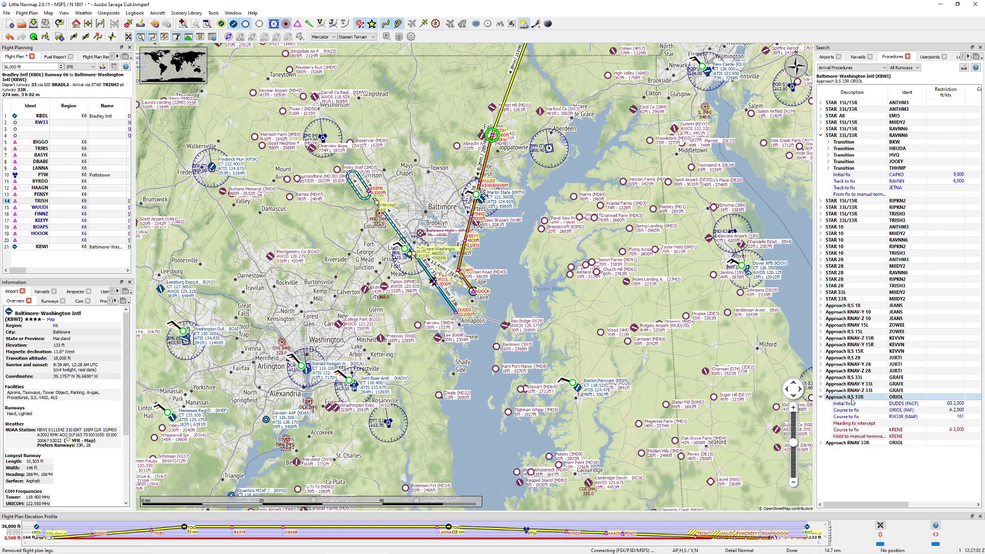
right_click(851, 402)
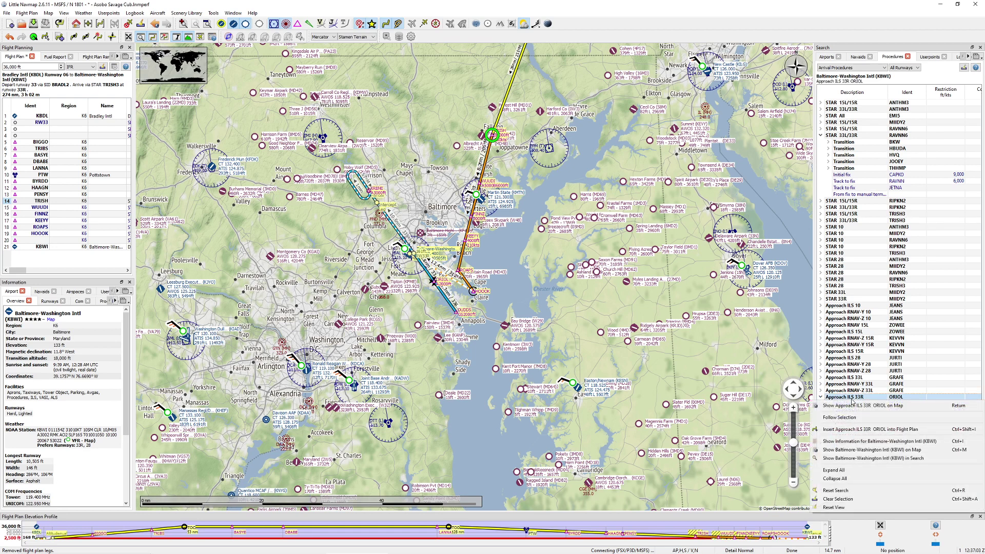
left_click(857, 429)
Step: Examine the ILS 33R approach on the map and follow the whole route back to Bradley Intl
left_click_drag(594, 152, 629, 180)
scroll(470, 265, "up", 2)
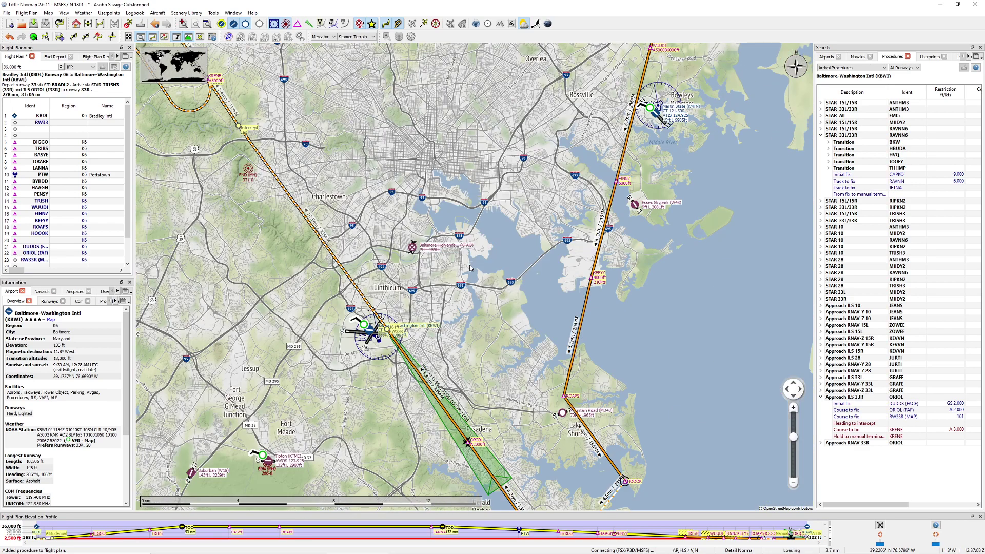
left_click_drag(470, 275, 477, 200)
scroll(484, 214, "down", 1)
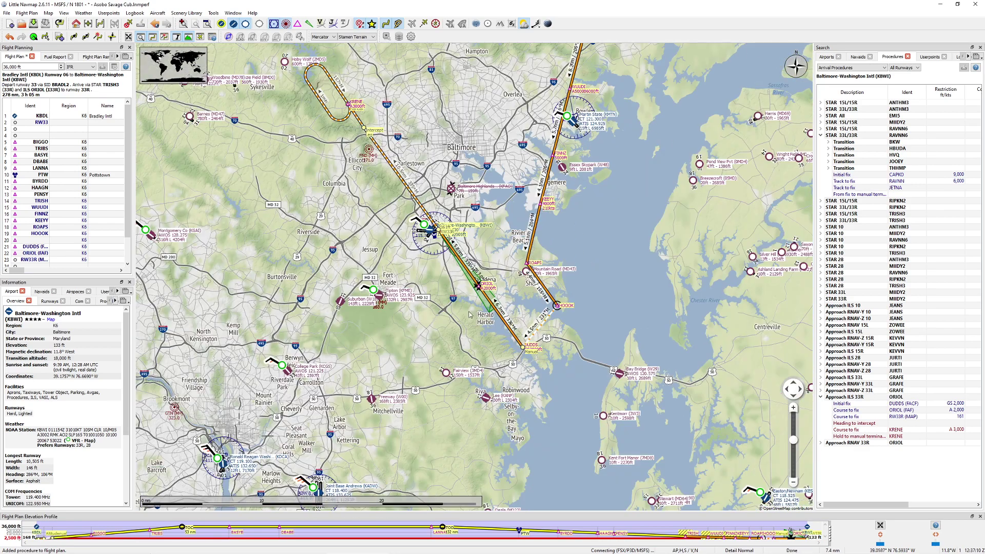
left_click_drag(658, 150, 647, 172)
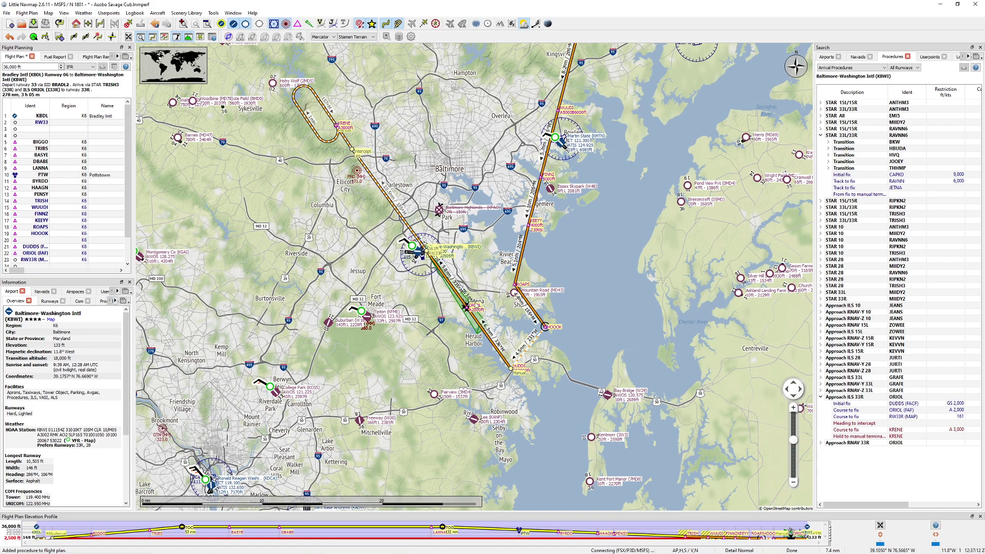
left_click_drag(599, 214, 570, 304)
scroll(595, 280, "down", 1)
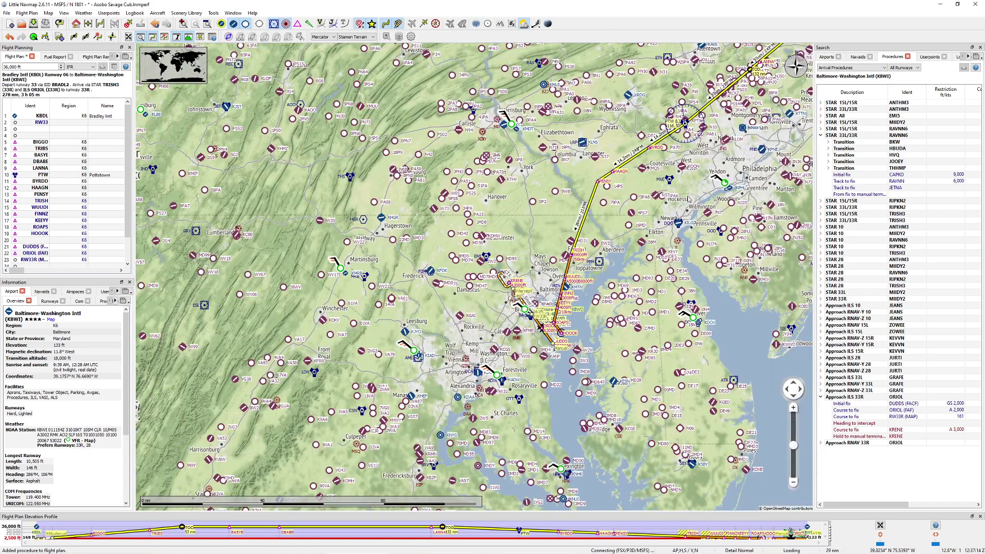
left_click_drag(738, 141, 579, 286)
left_click_drag(709, 204, 555, 250)
left_click_drag(472, 385, 580, 246)
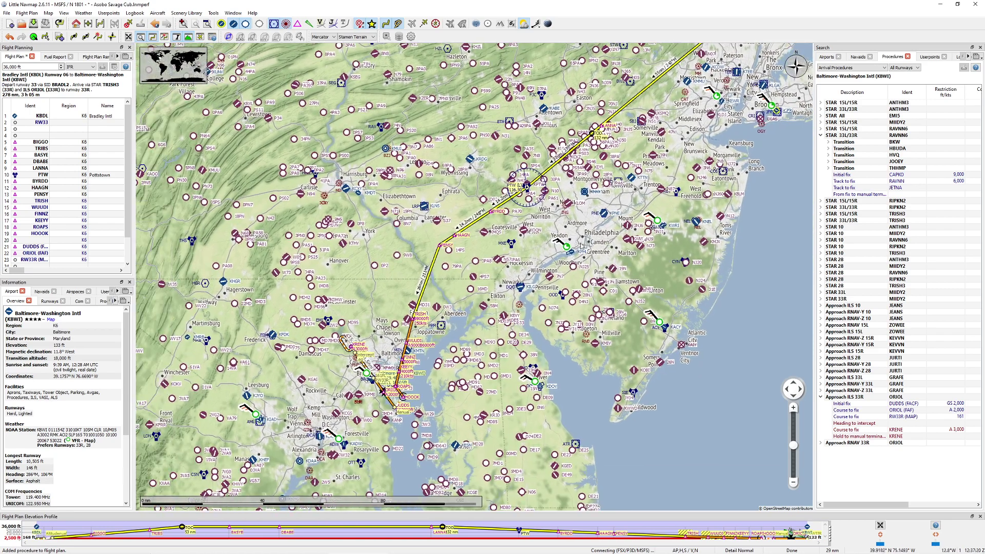
left_click_drag(631, 217, 515, 313)
scroll(617, 221, "down", 1)
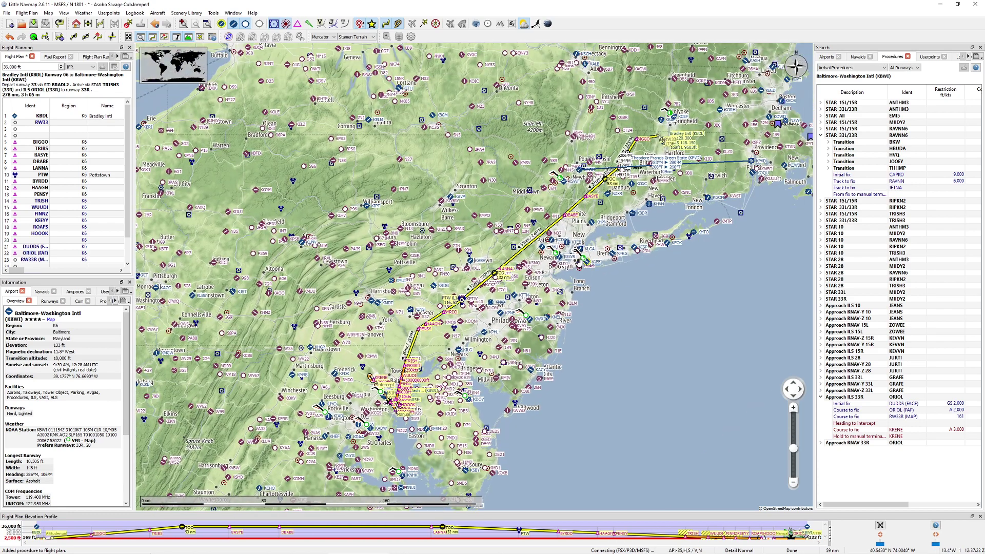
Step: Export the flight plan for Microsoft Flight Simulator 2020 as IFR Bradley Intl (KBDL) to Baltimore-Washington Intl (KBWI).pln
left_click(6, 13)
left_click(70, 94)
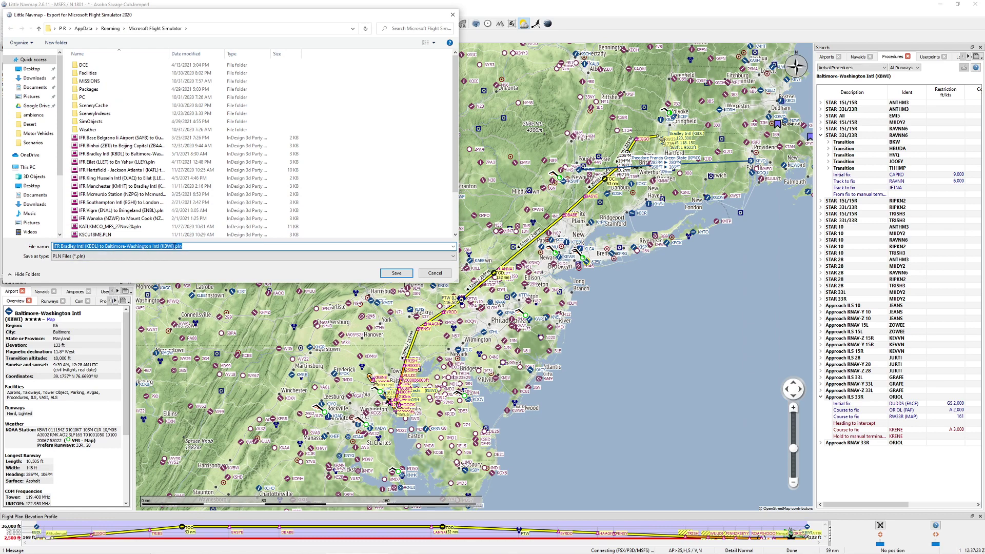
left_click(397, 273)
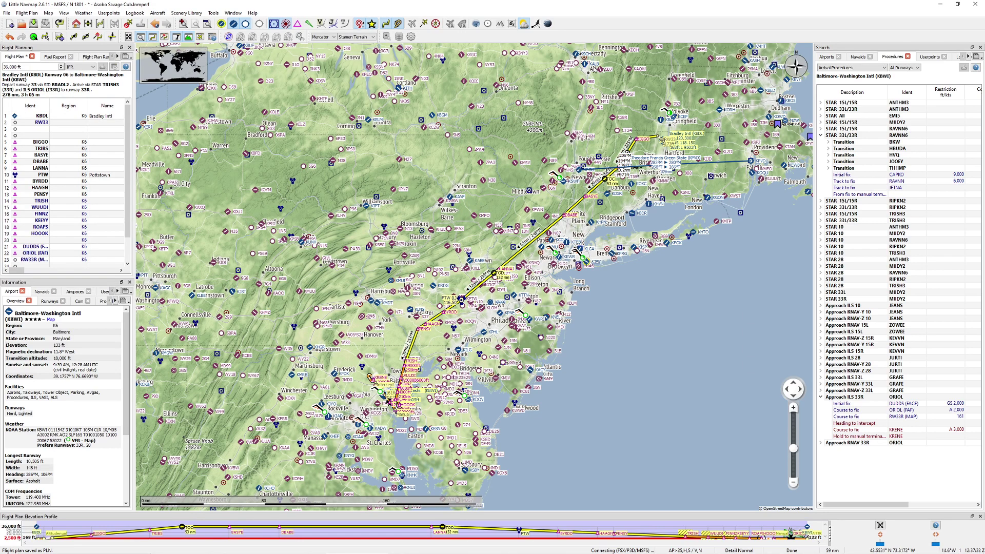
Step: Switch to Microsoft Flight Simulator and set the flight conditions to AI air traffic with live weather and time
key("alt+Tab")
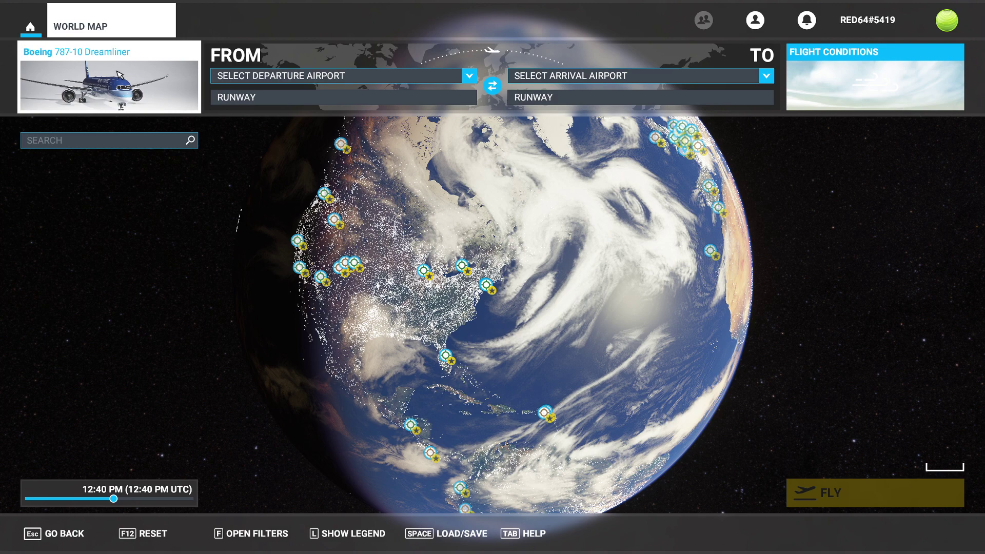
left_click(794, 94)
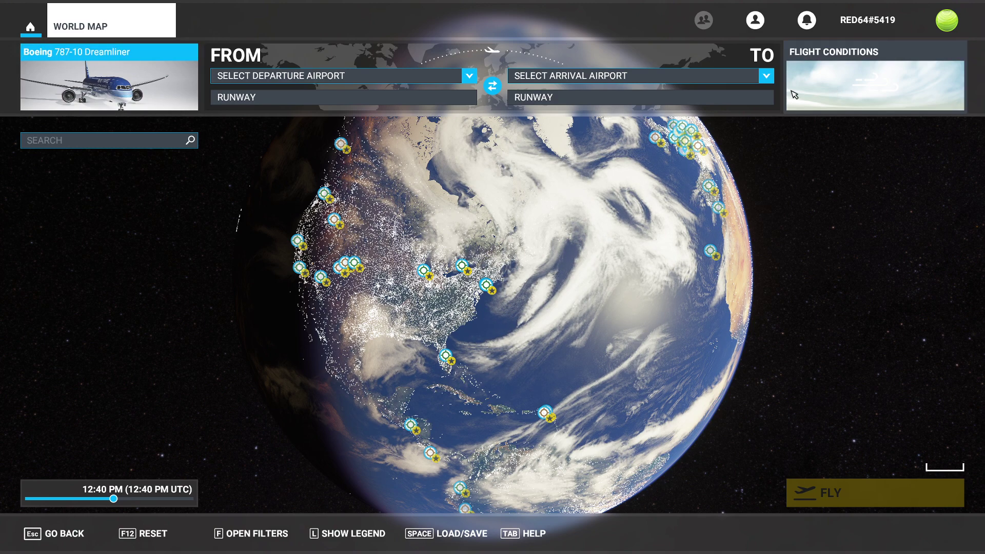
left_click(143, 343)
left_click(72, 444)
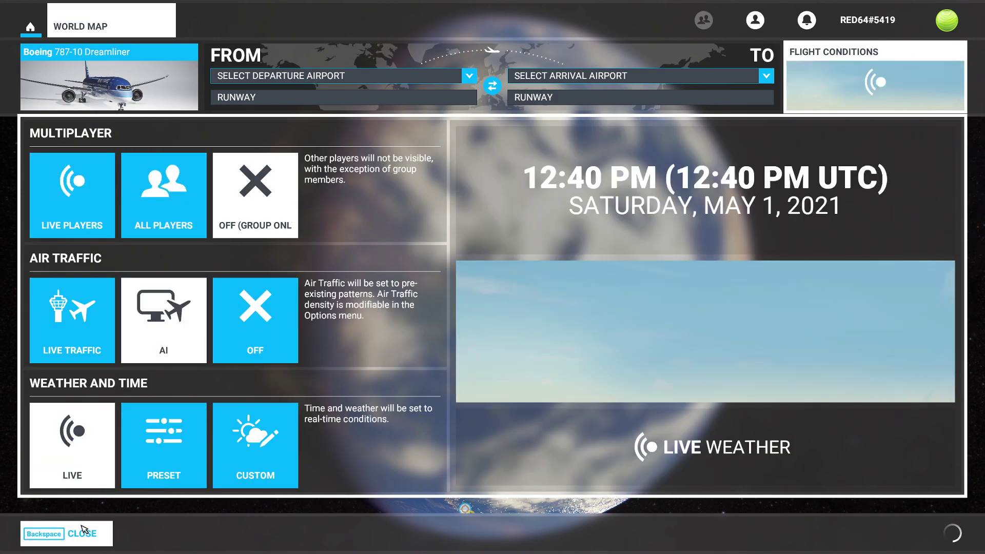
left_click(76, 533)
Step: Load the Bradley Intl to Baltimore-Washington Intl flight plan file dated 8:30 AM into the world map
left_click(451, 532)
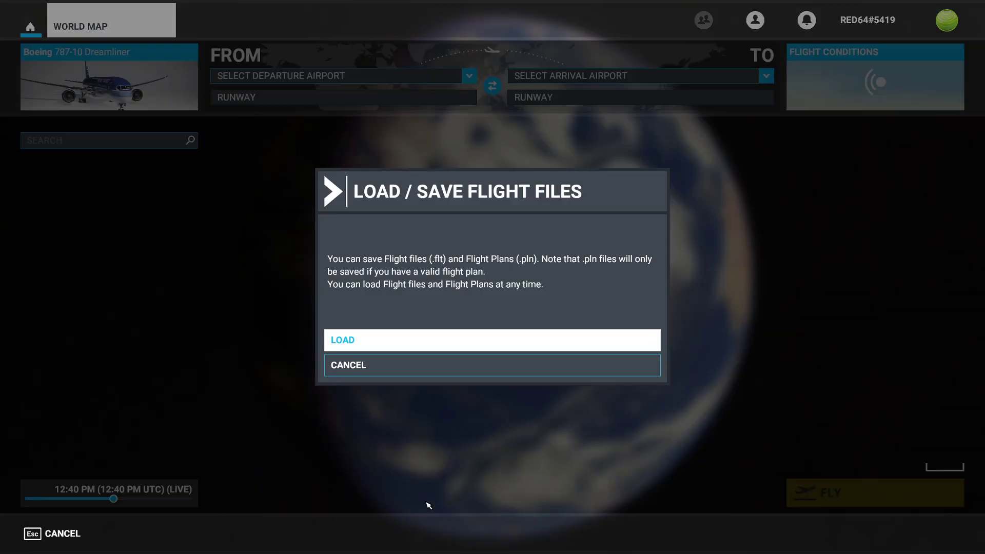
left_click(407, 341)
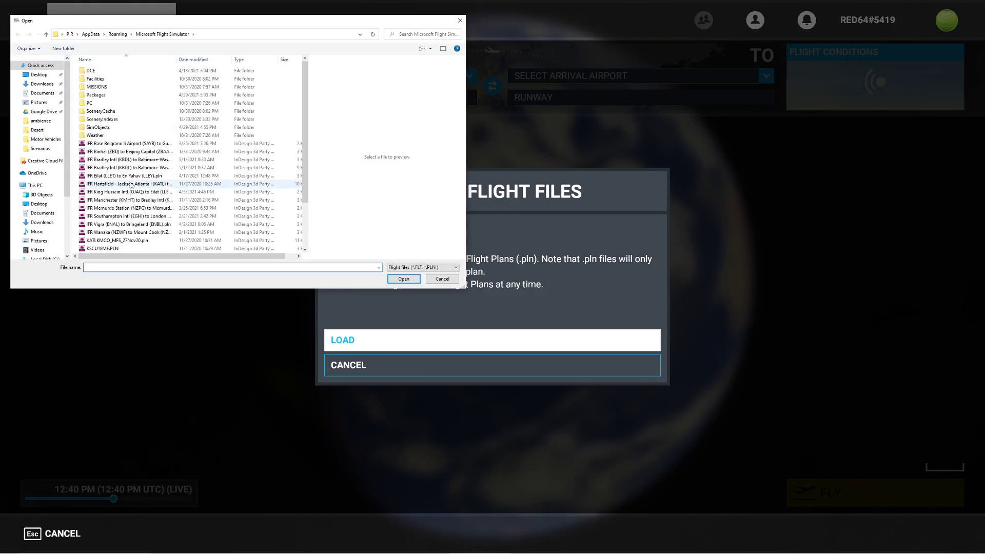
scroll(131, 185, "down", 1)
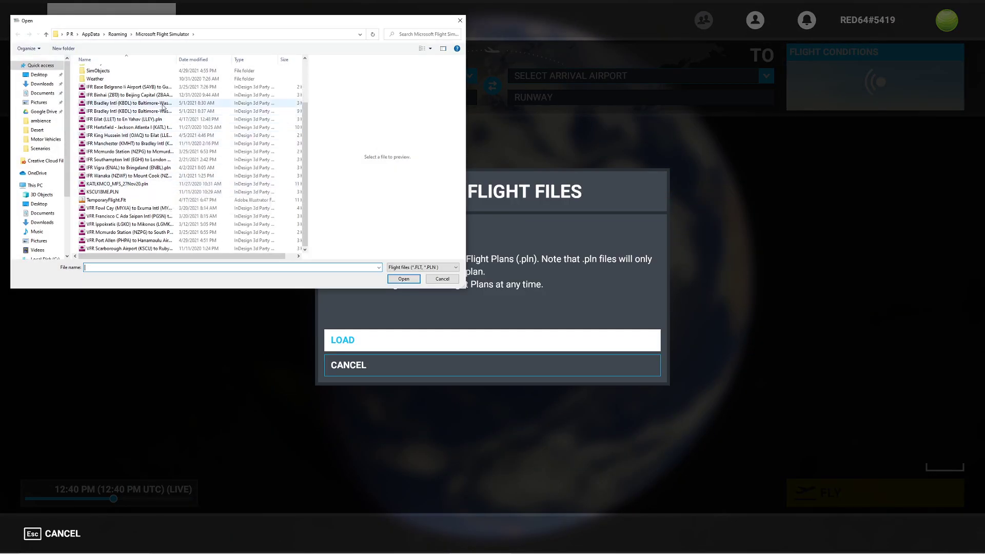
double_click(163, 104)
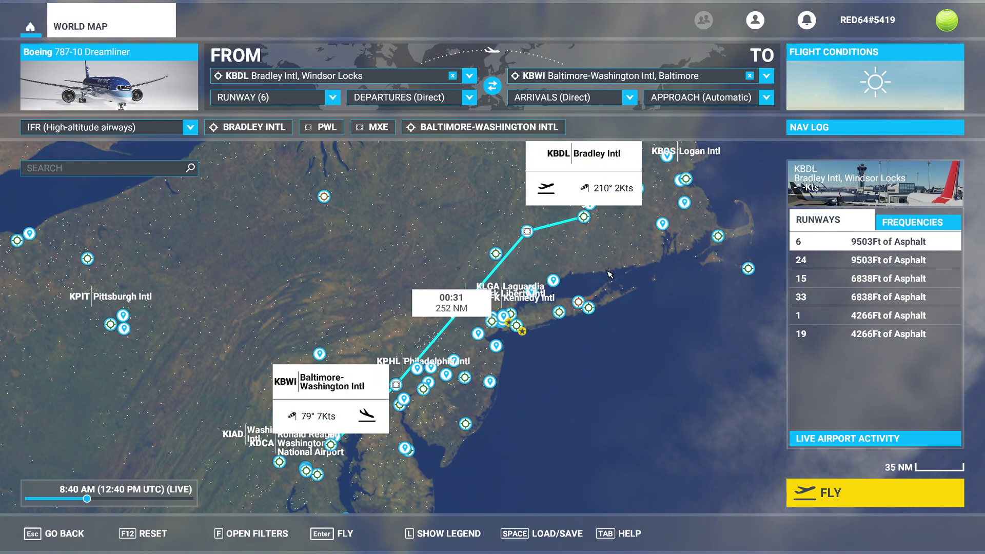
Step: Set the departure position at Bradley Intl to the Parking 85 gate
scroll(608, 213, "up", 3)
scroll(521, 262, "up", 10)
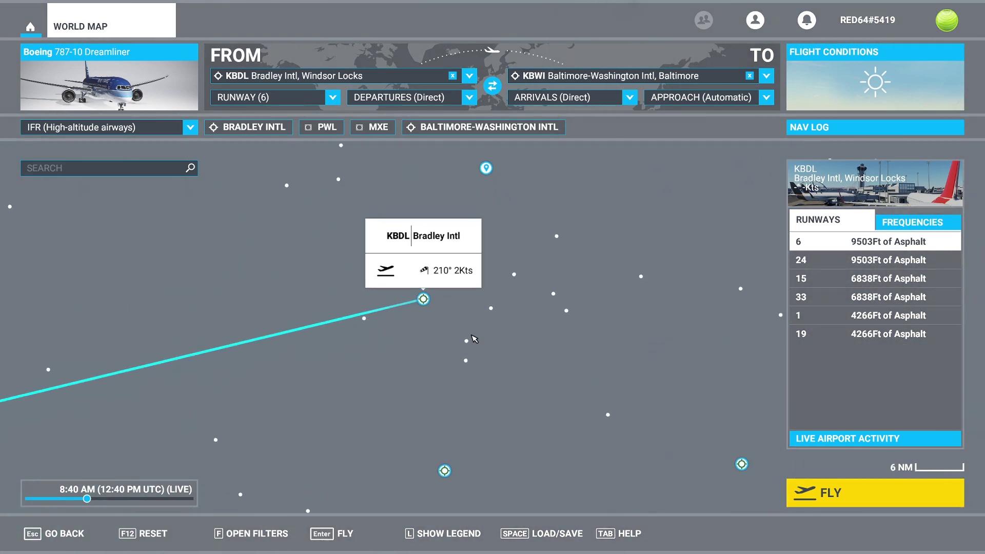
left_click_drag(444, 207, 589, 407)
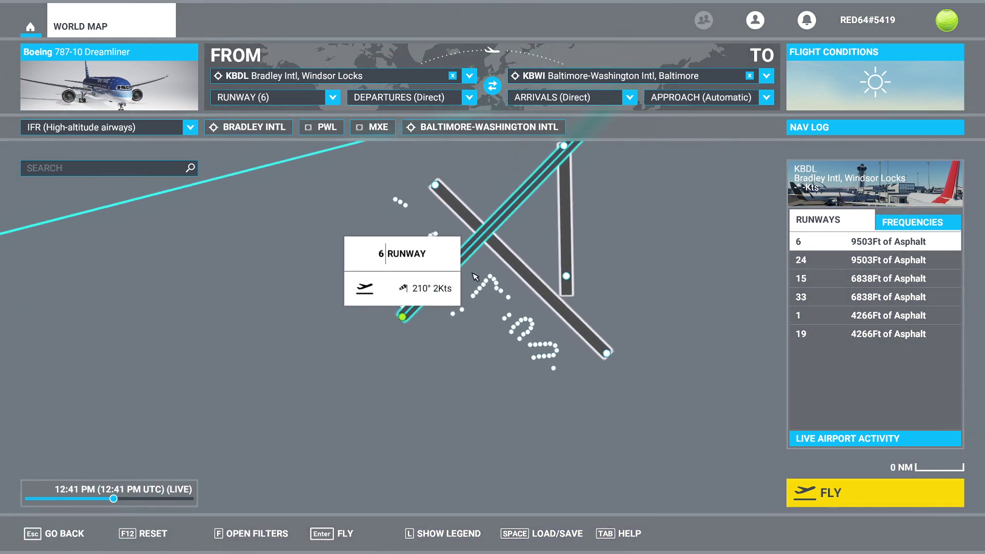
left_click(489, 278)
left_click(487, 293)
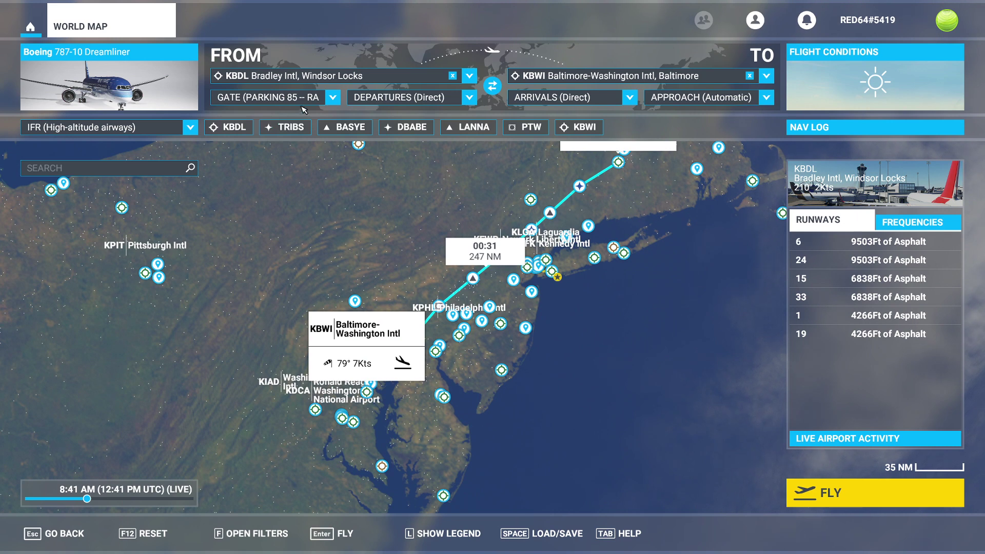
Step: Try the CSTL8 33 departure procedure for Bradley Intl, and replace it with BDL4 33
left_click(390, 102)
scroll(387, 149, "down", 5)
left_click(390, 185)
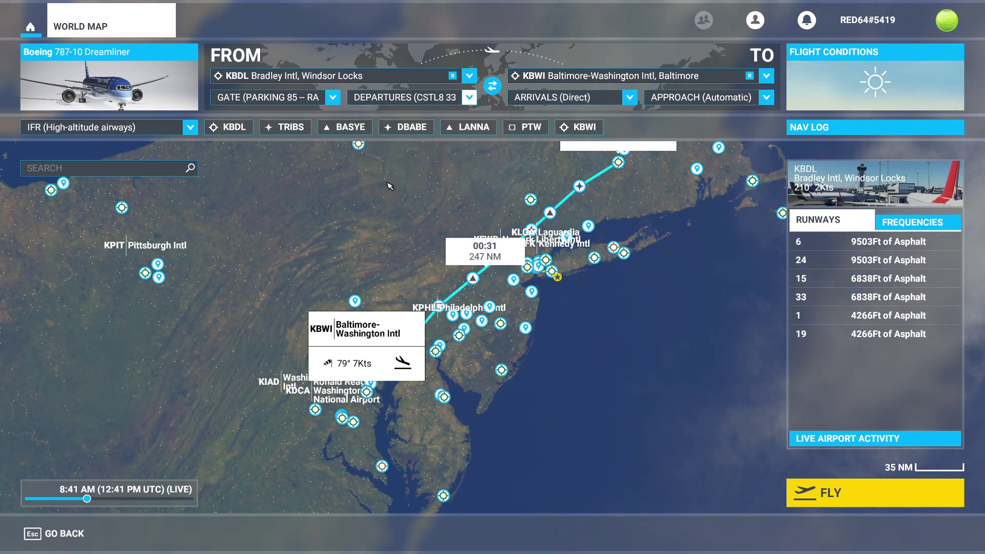
left_click(401, 101)
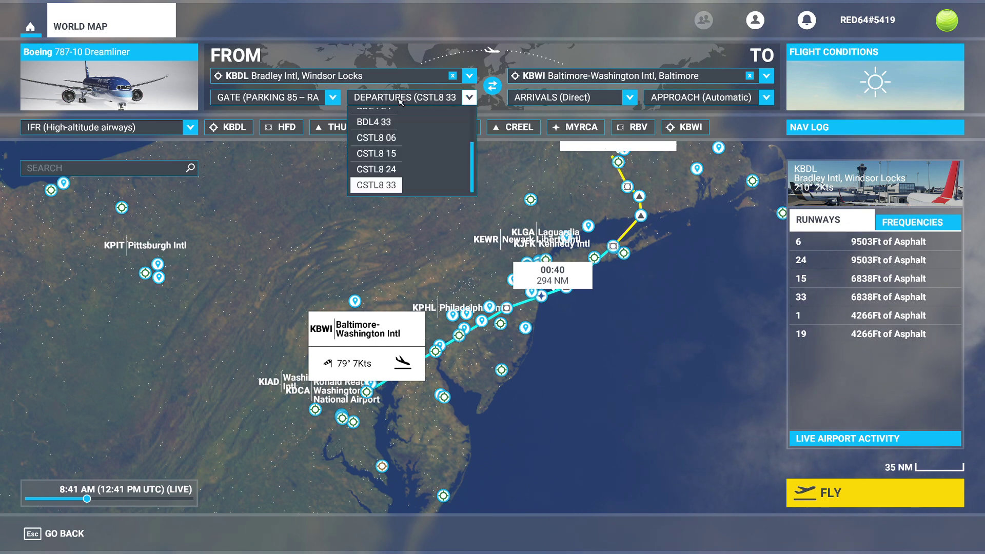
scroll(409, 164, "up", 5)
left_click(380, 184)
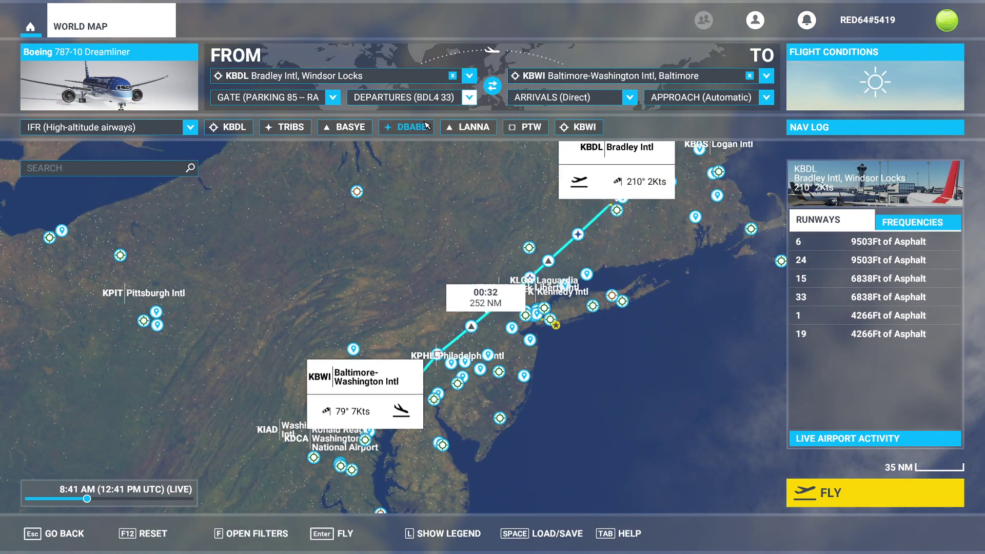
left_click(594, 101)
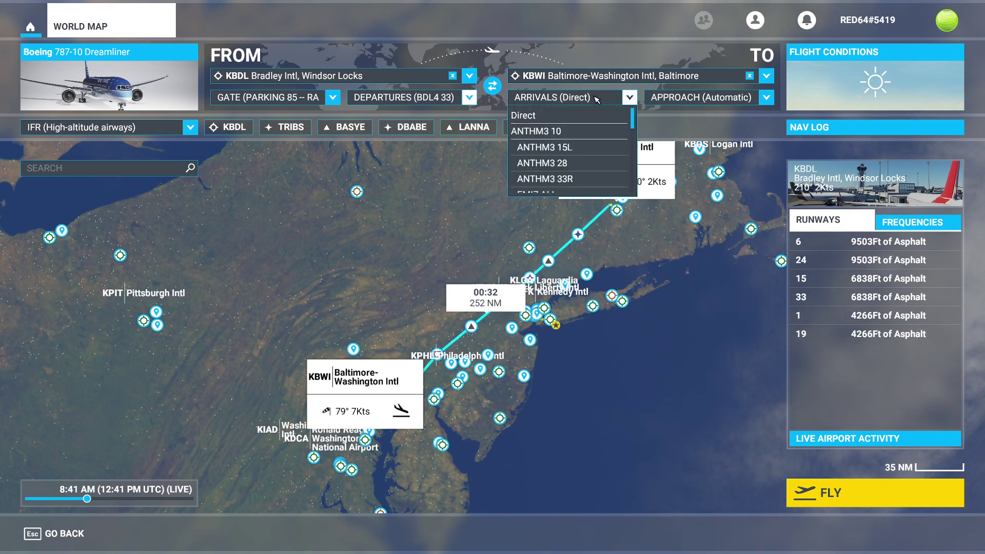
left_click(713, 227)
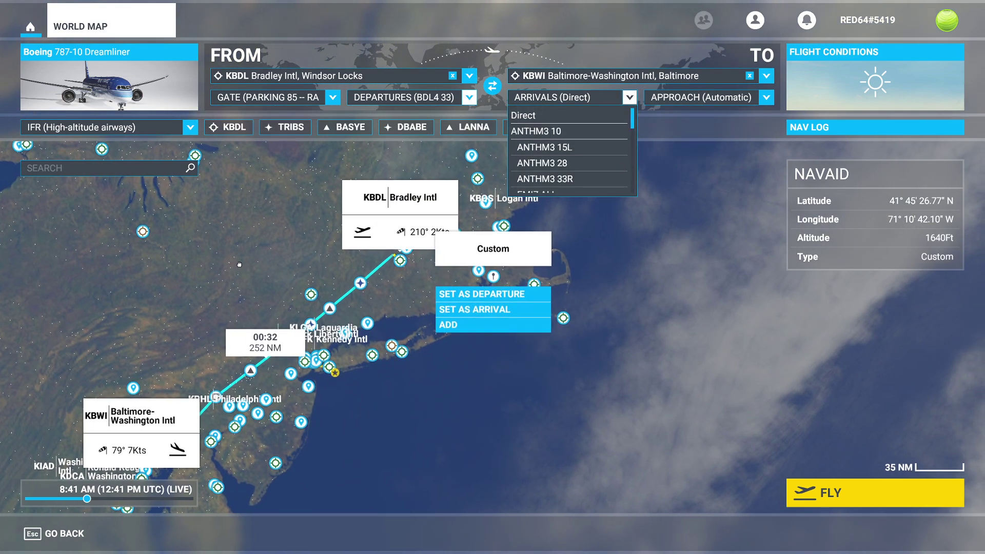
left_click_drag(229, 262, 412, 225)
left_click(81, 533)
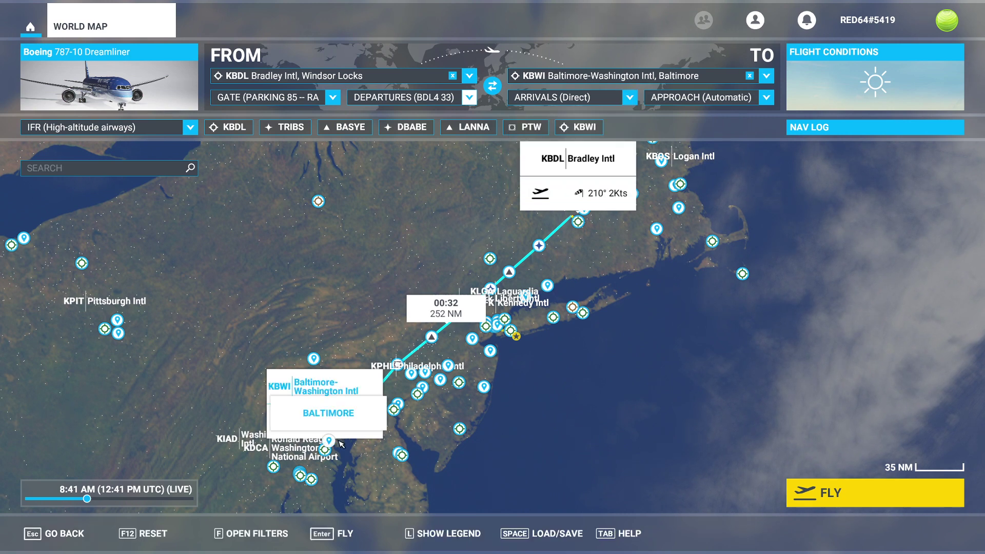
Step: Load the exported Bradley Intl to Baltimore-Washington Intl plan that uses the TRISH3 33R arrival and ILS 33R approach
left_click(524, 527)
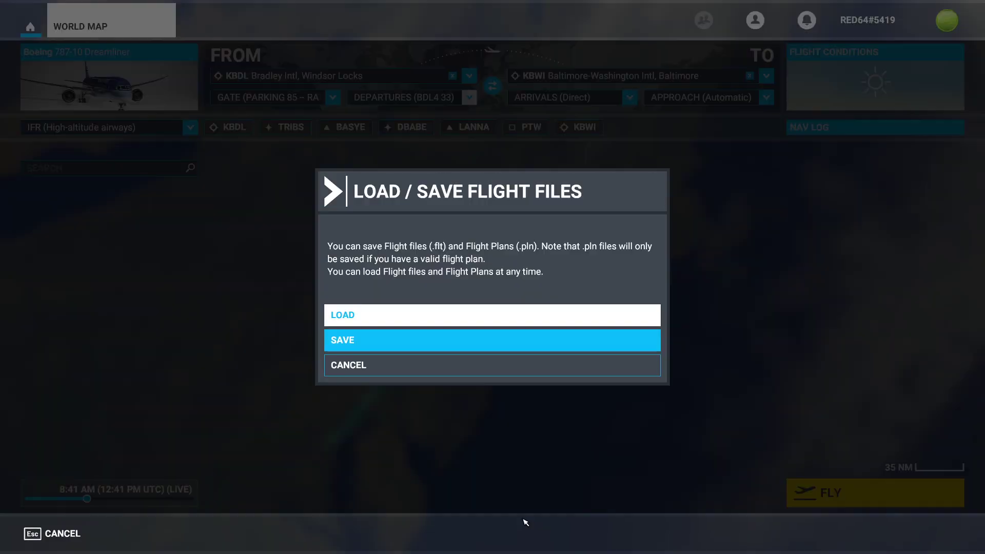
left_click(389, 315)
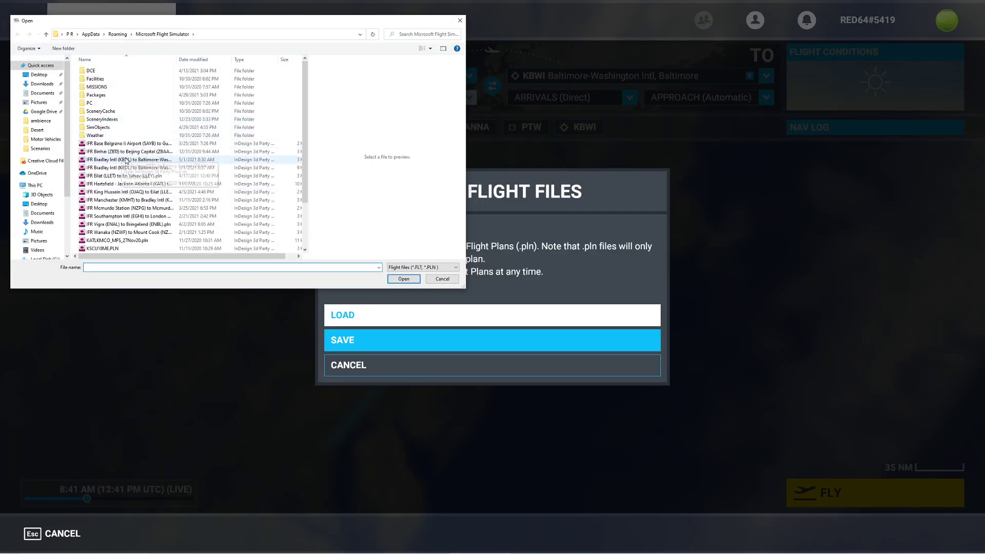
double_click(147, 143)
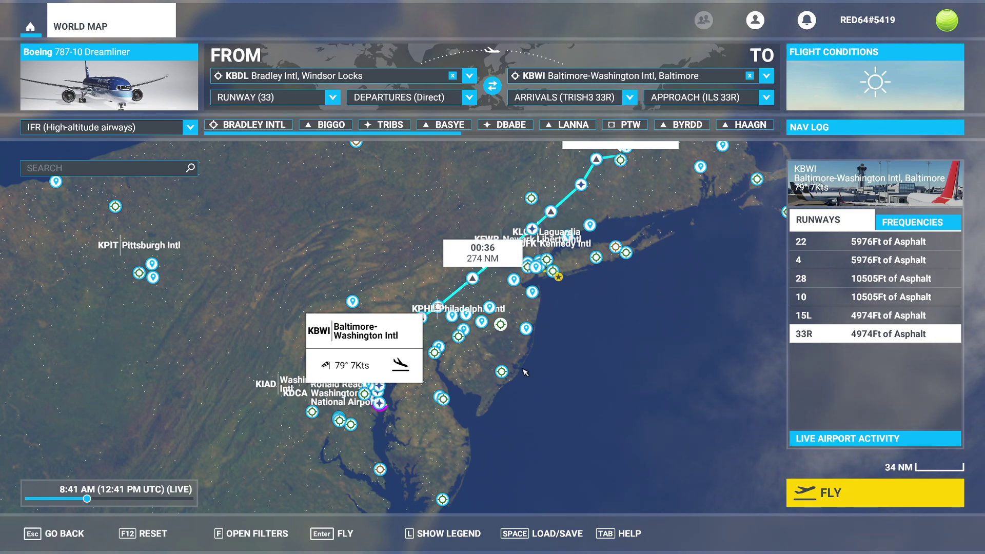
Step: Examine the TRISH3 arrival and ILS 33R approach legs near Baltimore-Washington Intl on the world map
left_click_drag(453, 416, 533, 375)
scroll(457, 343, "up", 2)
scroll(459, 345, "up", 5)
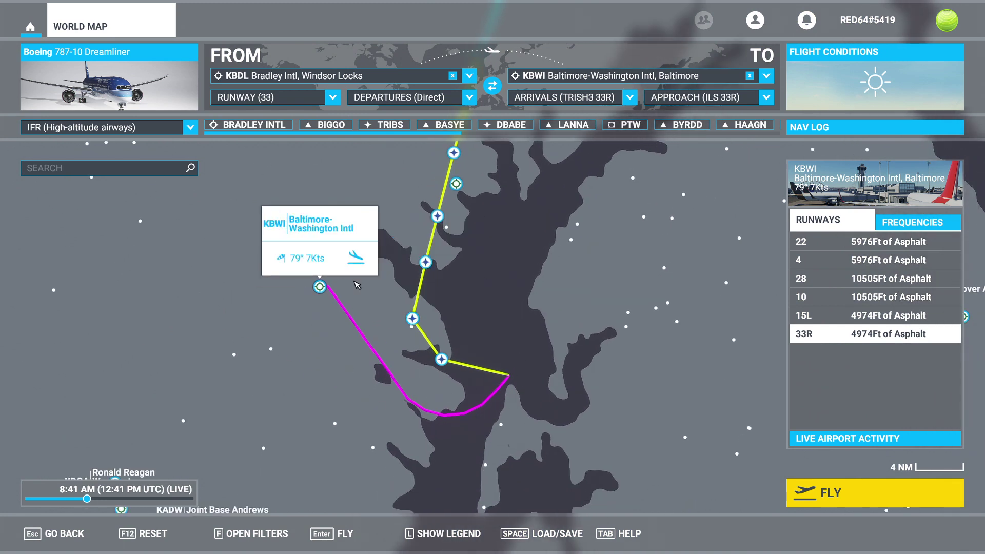
left_click_drag(317, 277, 408, 290)
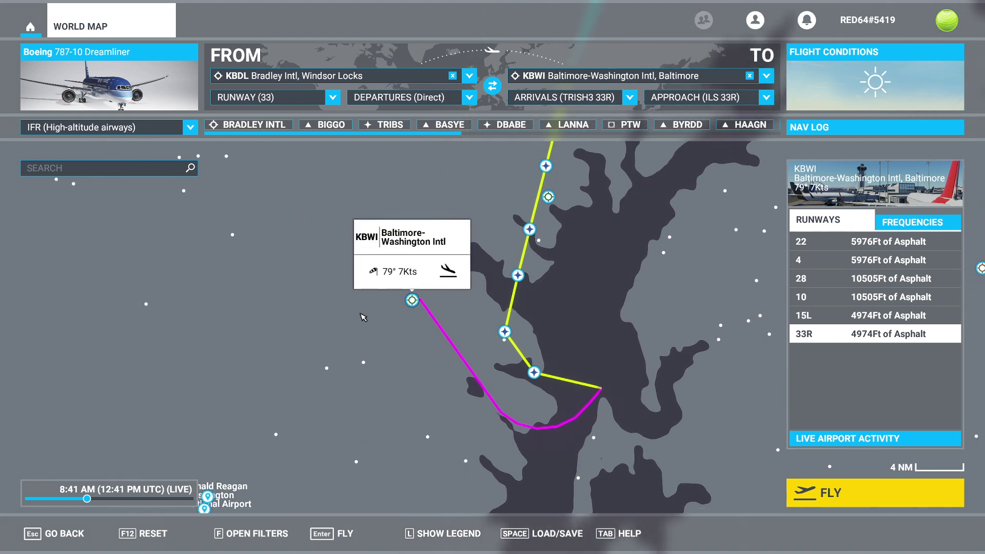
scroll(419, 296, "down", 5)
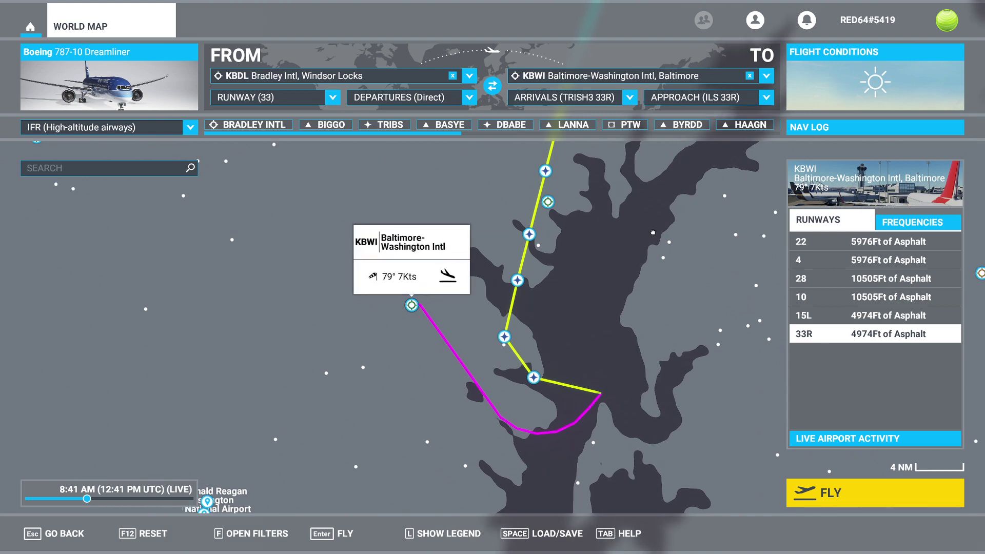
left_click_drag(585, 290, 584, 300)
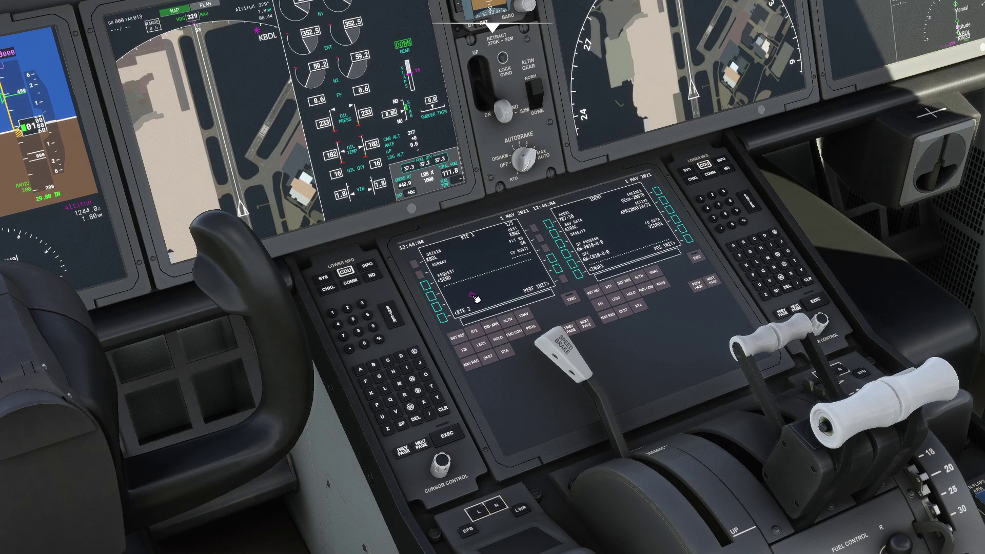
Step: Review the active RTE 1 legs in the captain's CDU, and return to the RTE 1 page
left_click_drag(490, 281, 465, 228)
scroll(493, 277, "down", 3)
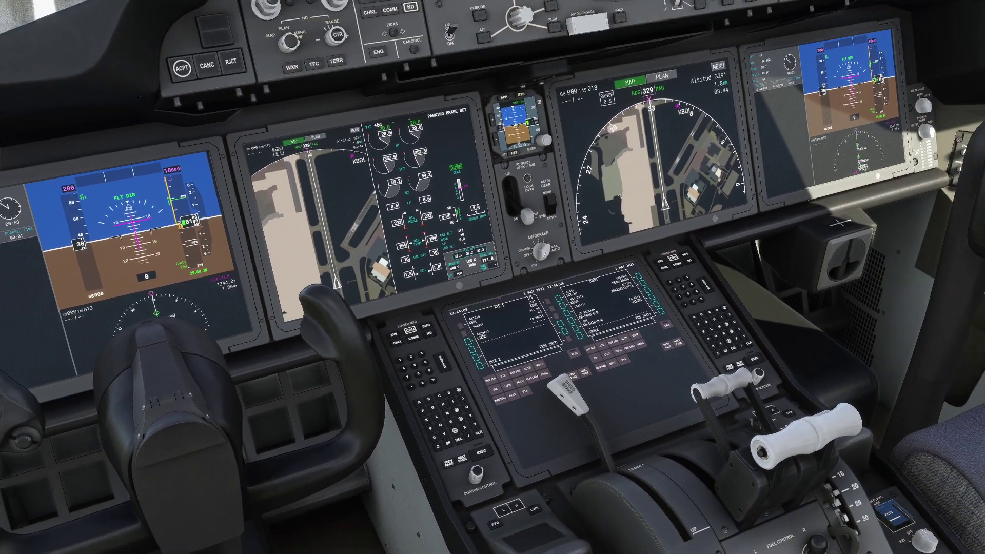
scroll(493, 277, "up", 2)
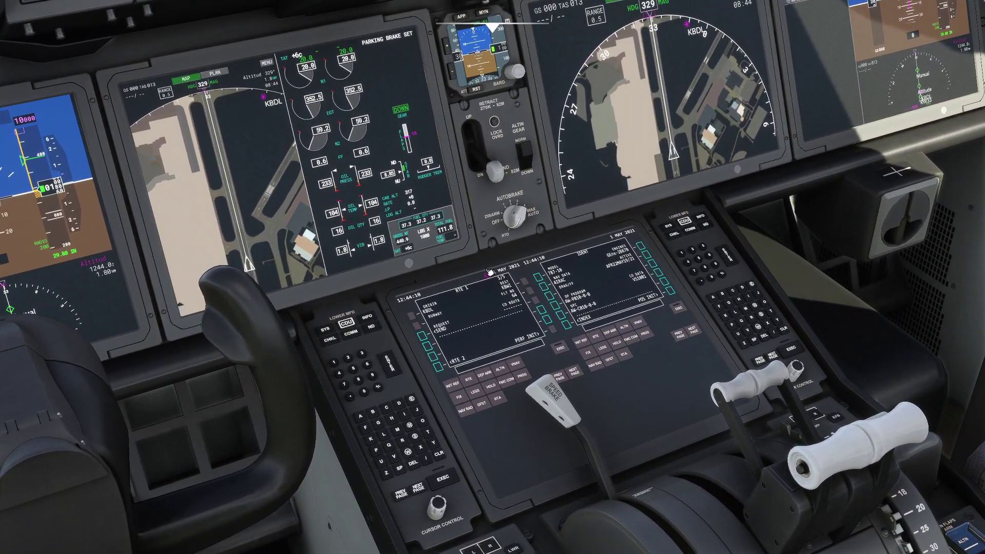
left_click(477, 393)
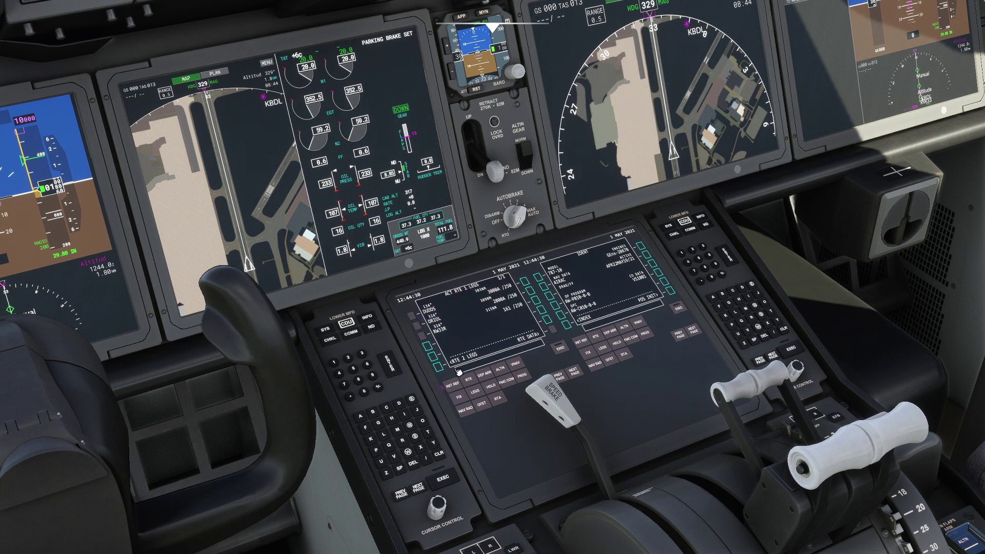
left_click(469, 380)
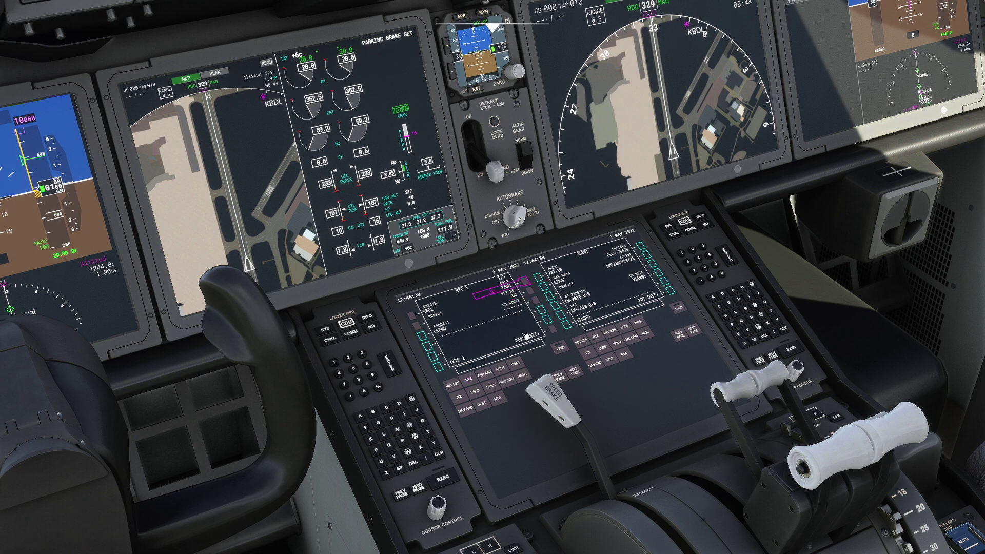
Step: Move the speed brake lever clear of the CDU page keys, and page through the RTE 1 airways and waypoints back to the first page
left_click_drag(553, 384, 577, 379)
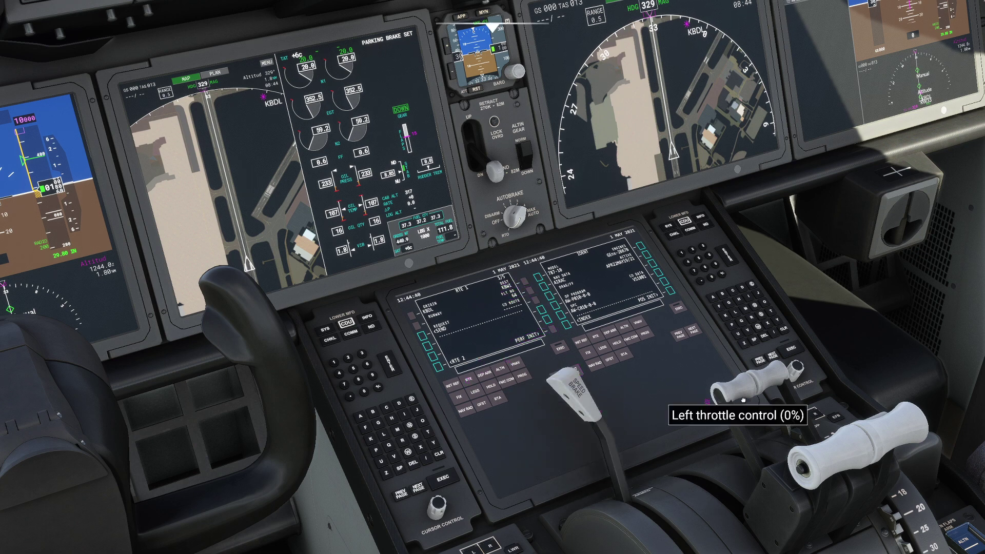
left_click(573, 406)
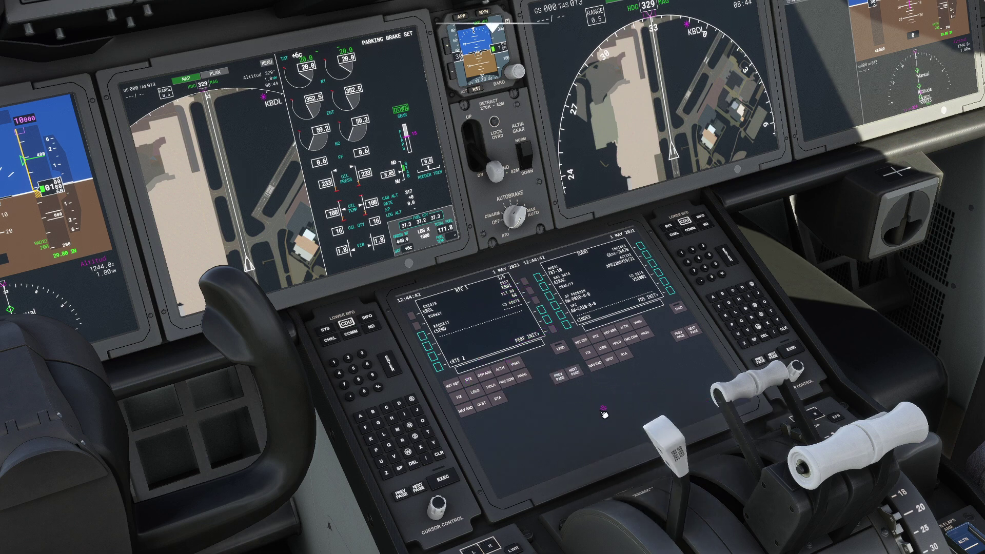
left_click(578, 378)
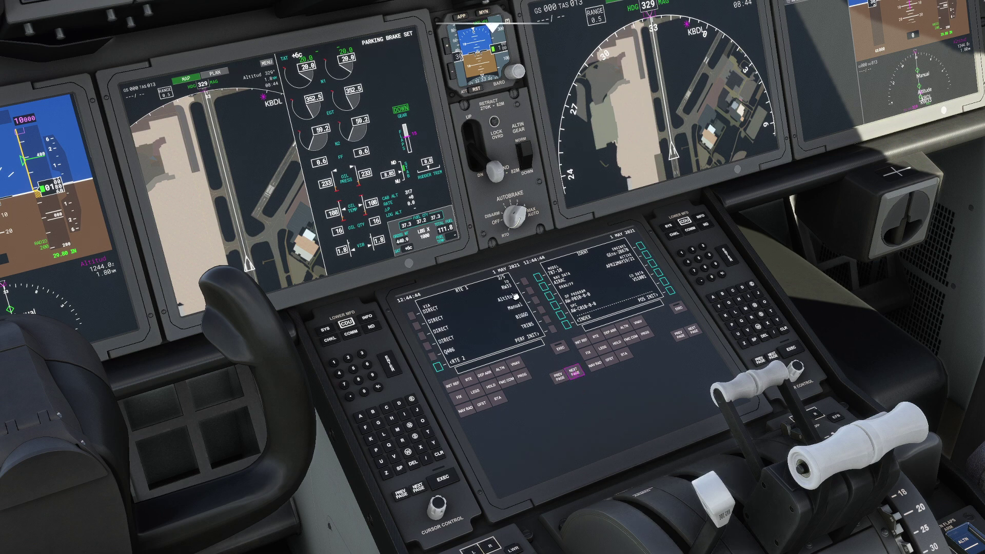
left_click(573, 371)
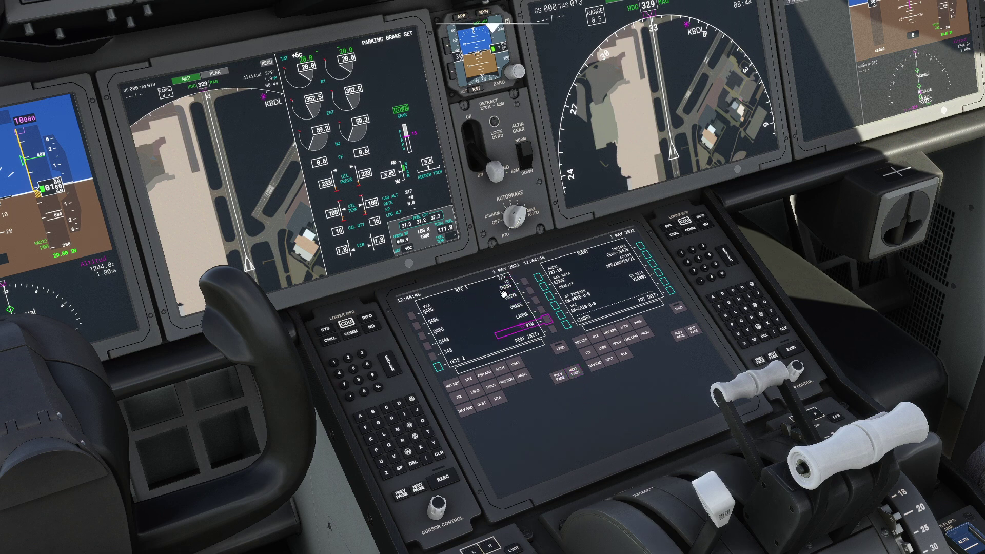
left_click(581, 370)
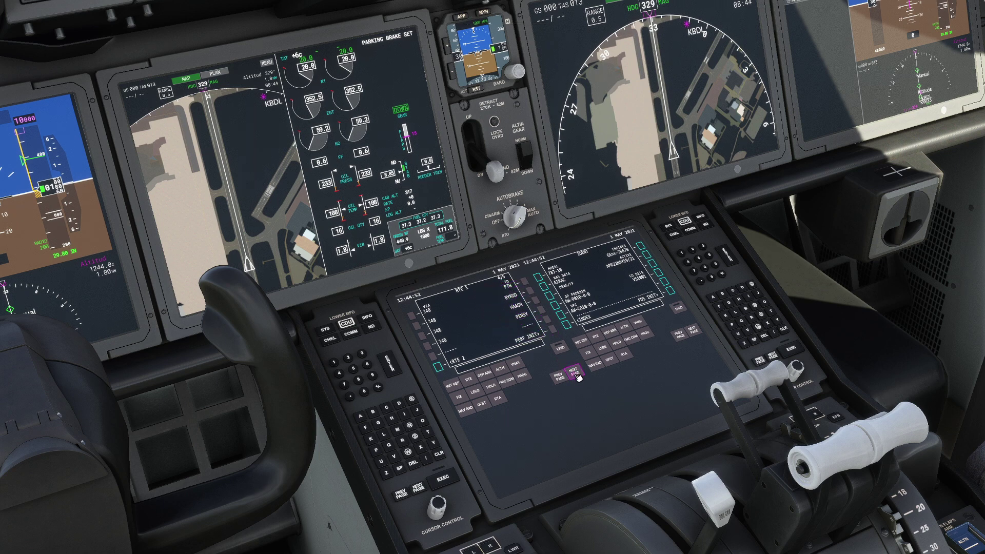
left_click(565, 382)
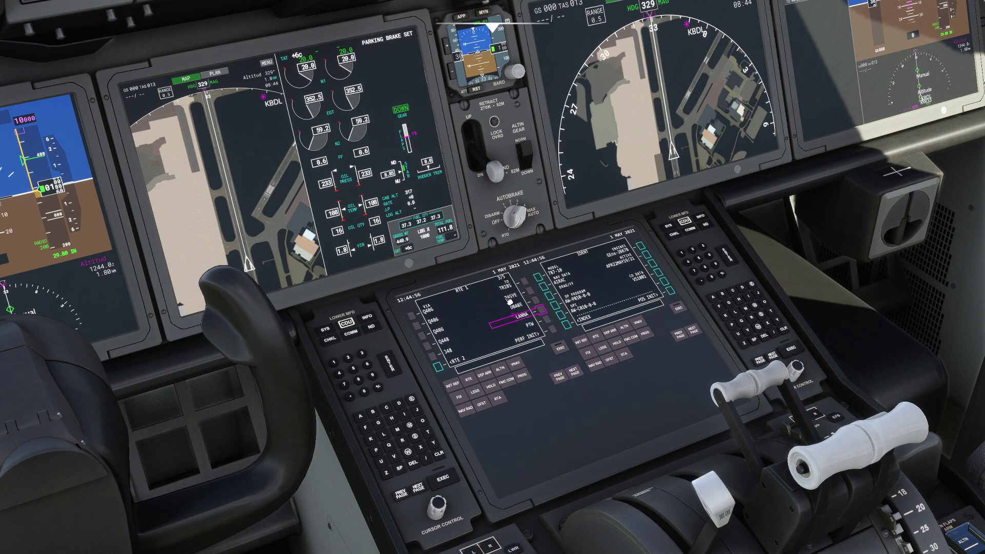
left_click(556, 376)
left_click(556, 376)
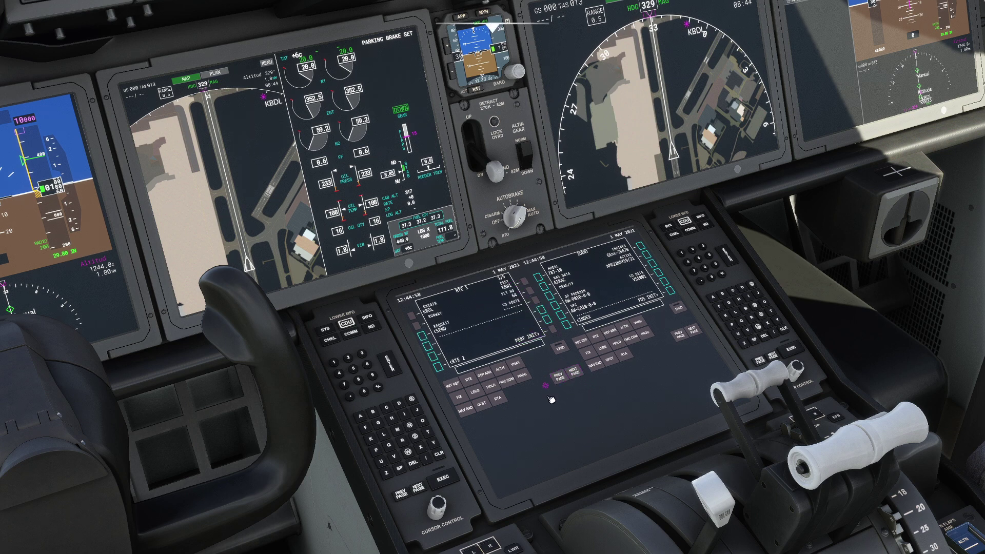
Step: Increase the captain's navigation display range, and switch that display to the centred full compass rose
left_click_drag(551, 399, 569, 389)
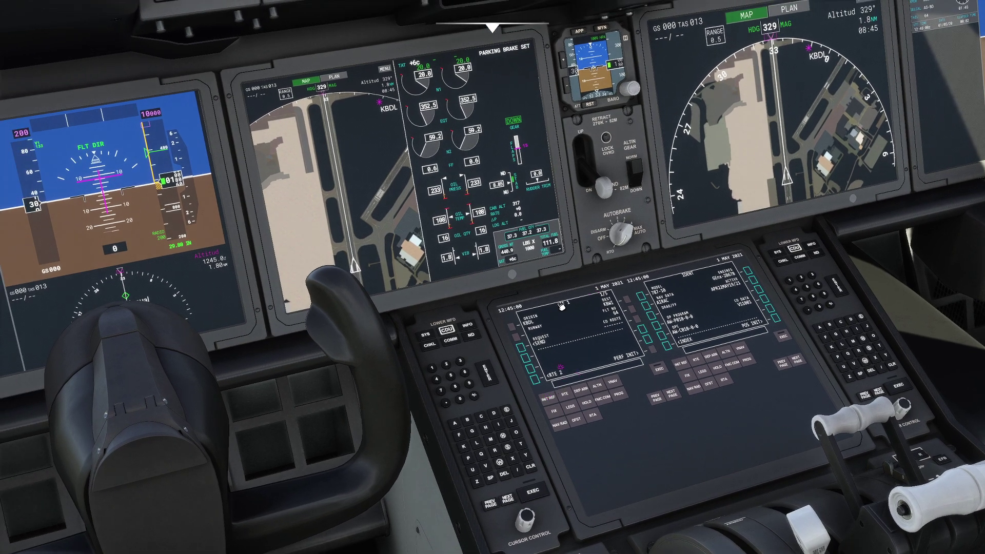
left_click_drag(526, 347, 476, 223)
scroll(476, 222, "down", 3)
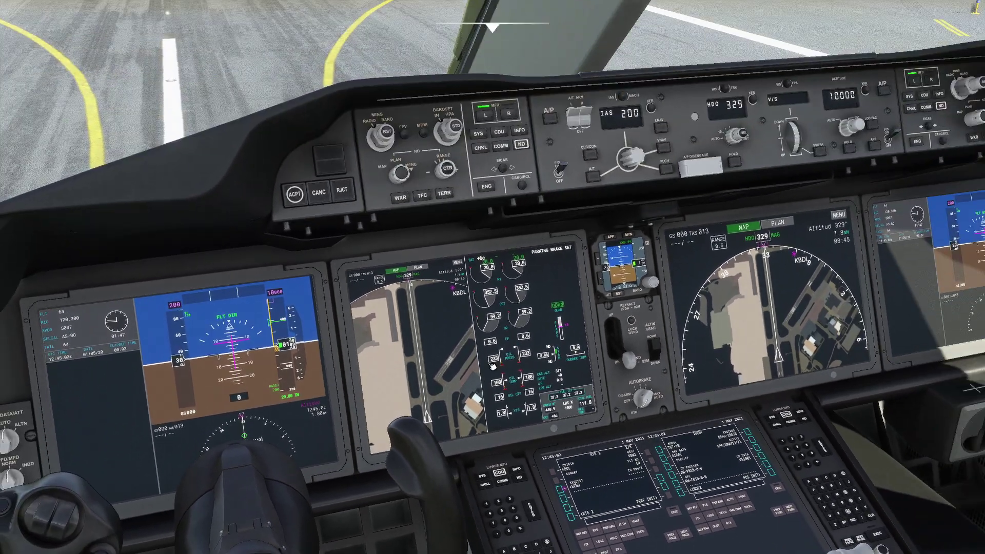
scroll(447, 180, "up", 3)
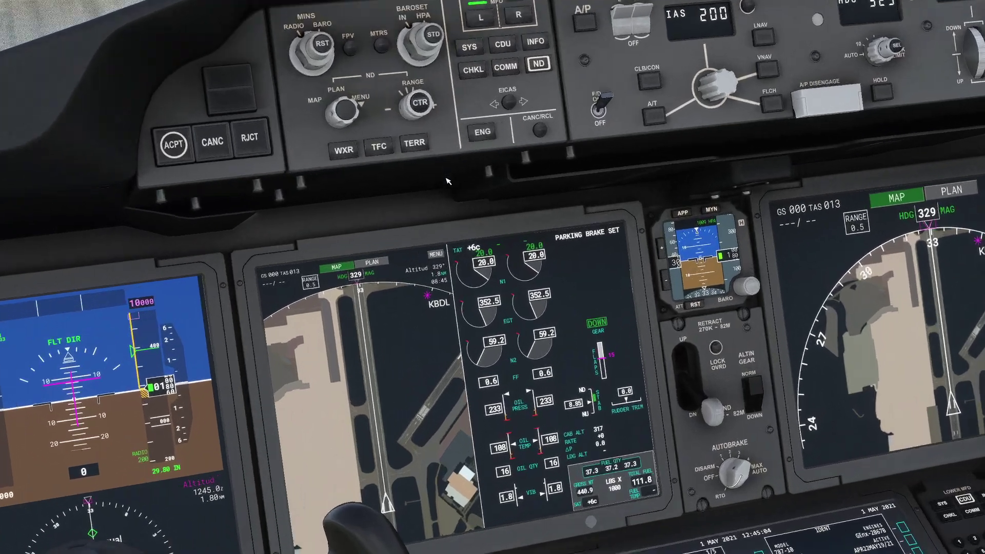
scroll(445, 181, "down", 3)
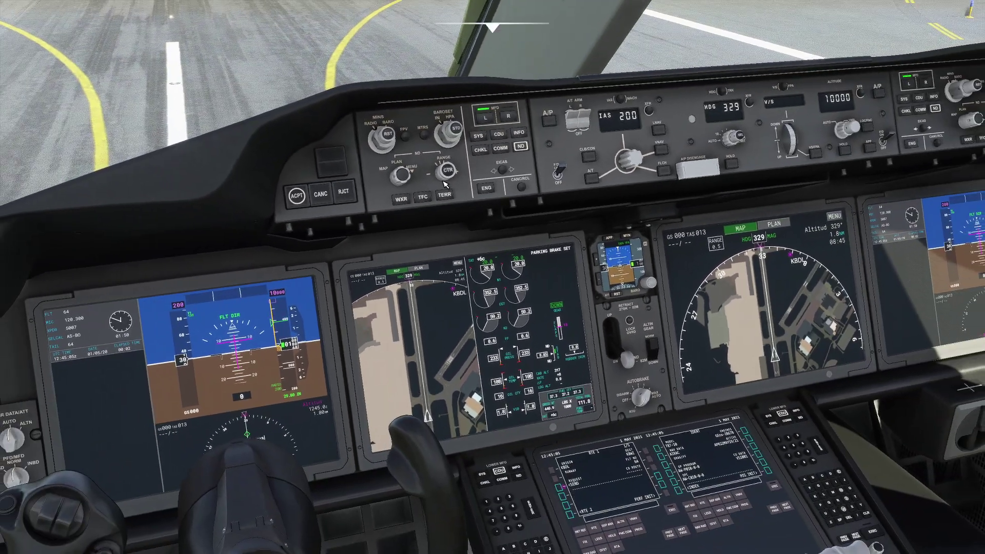
scroll(442, 175, "up", 4)
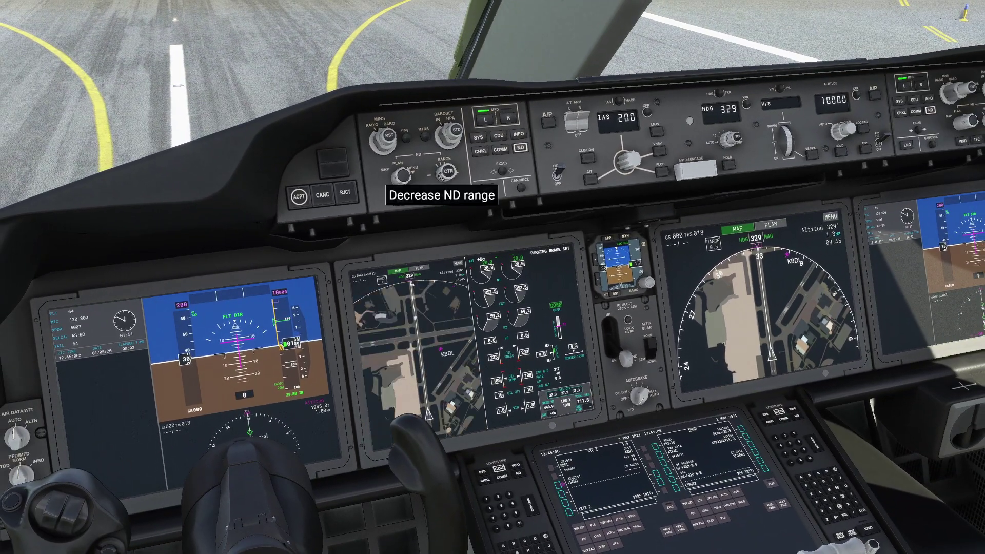
scroll(442, 176, "up", 3)
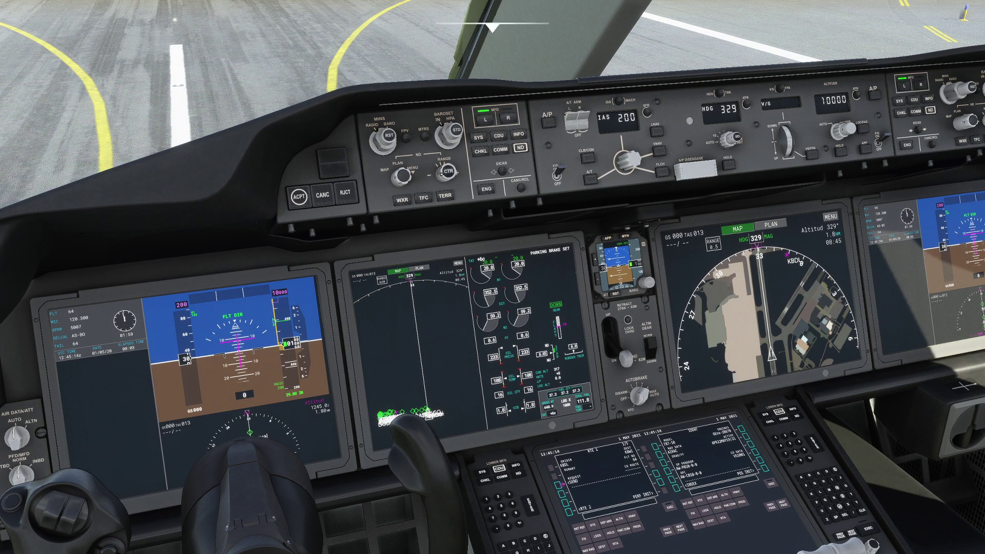
left_click(449, 176)
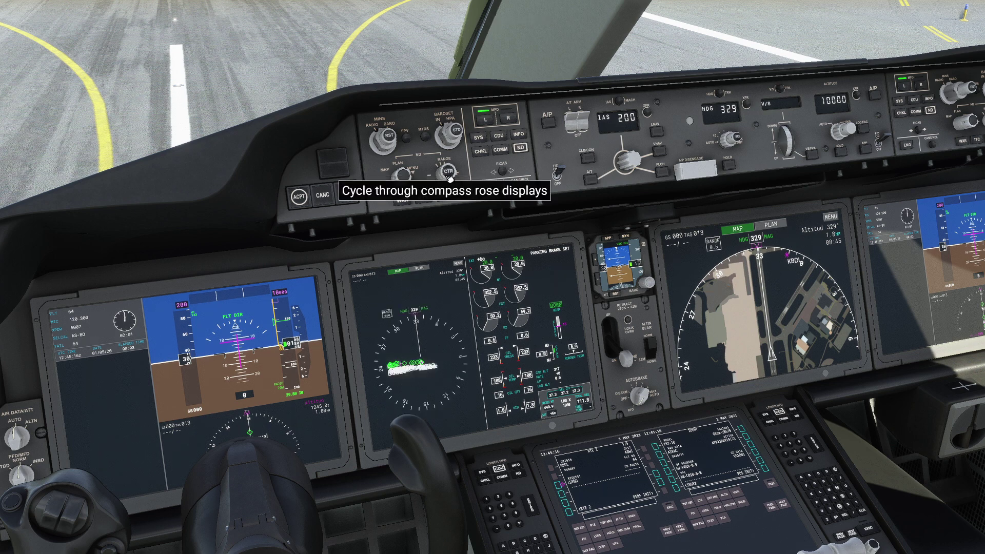